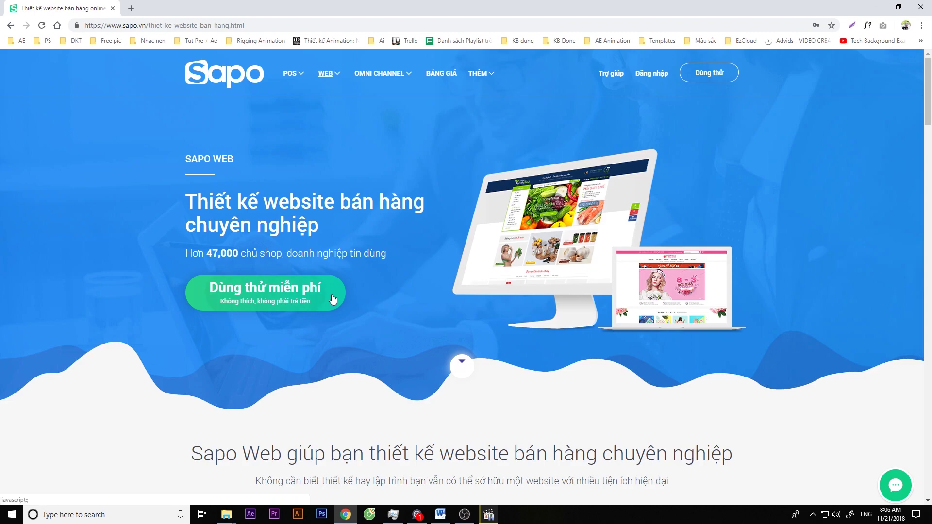
# - On the free-trial form, enter store name 'sapoweb-test', a contact name and a phone number
pyautogui.click(333, 299)
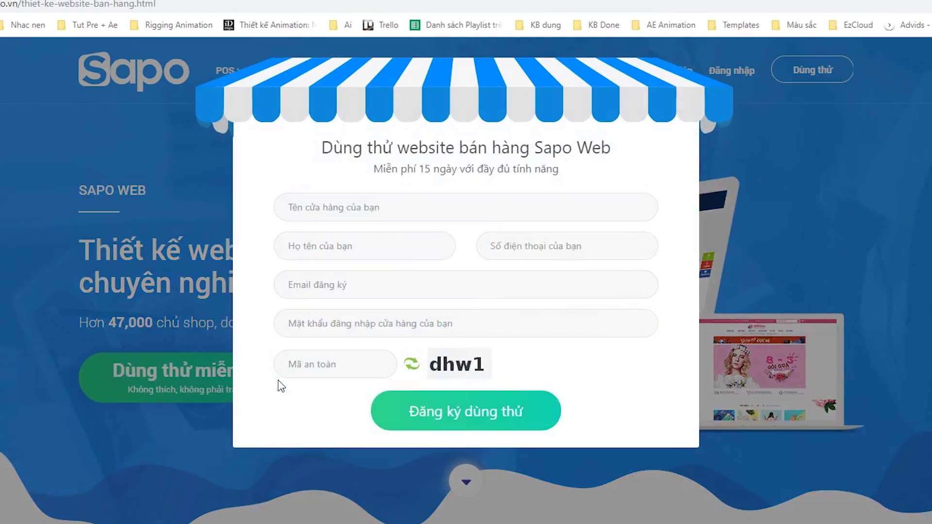
pyautogui.click(356, 207)
pyautogui.write('sapo')
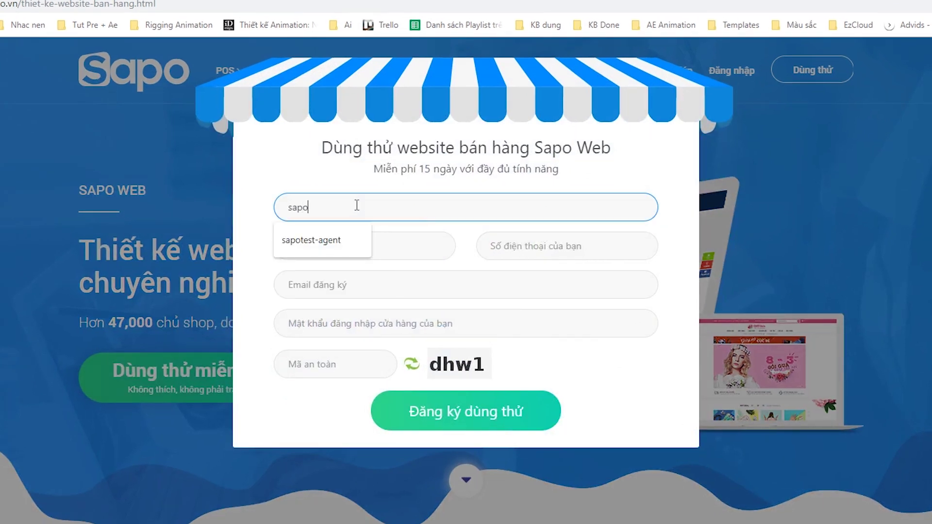
pyautogui.write('web-test')
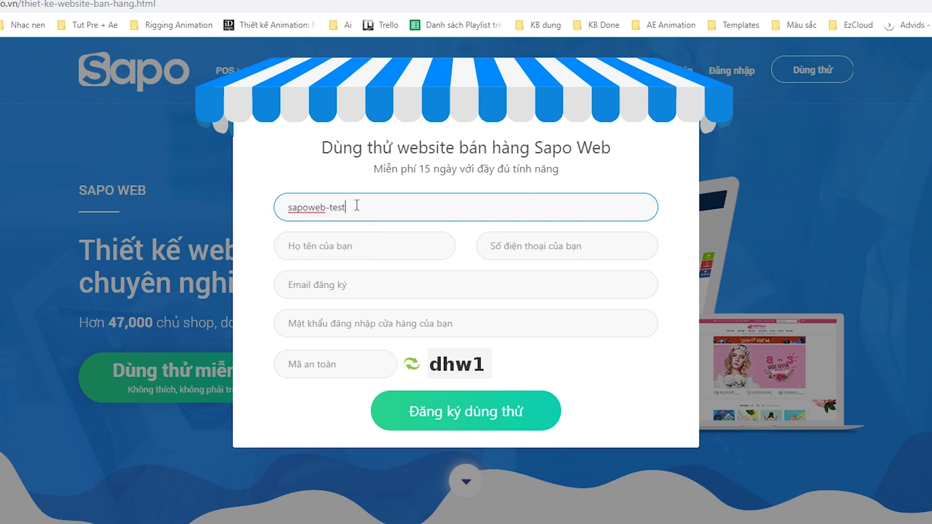
pyautogui.press('Tab')
pyautogui.write('tester')
pyautogui.press('Tab')
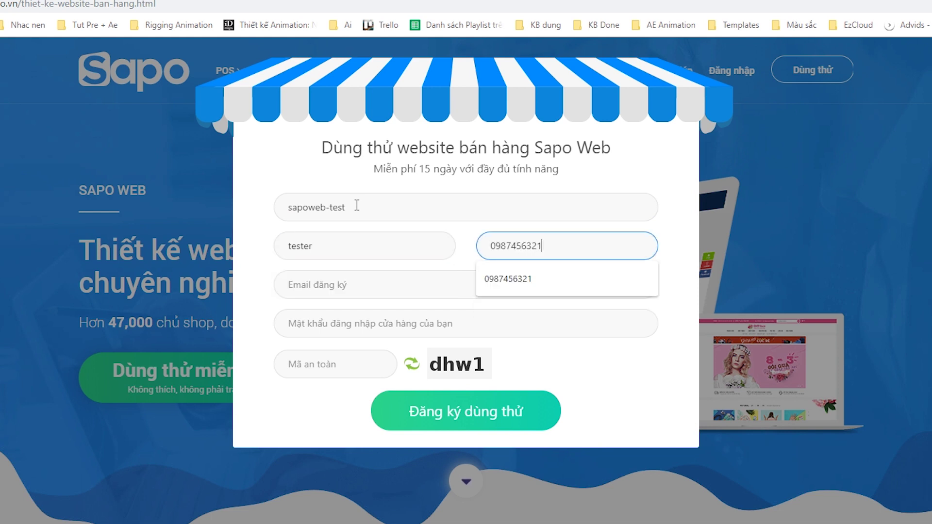
# - Fill in the e-mail, password and security code, then submit the trial registration
pyautogui.press('Tab')
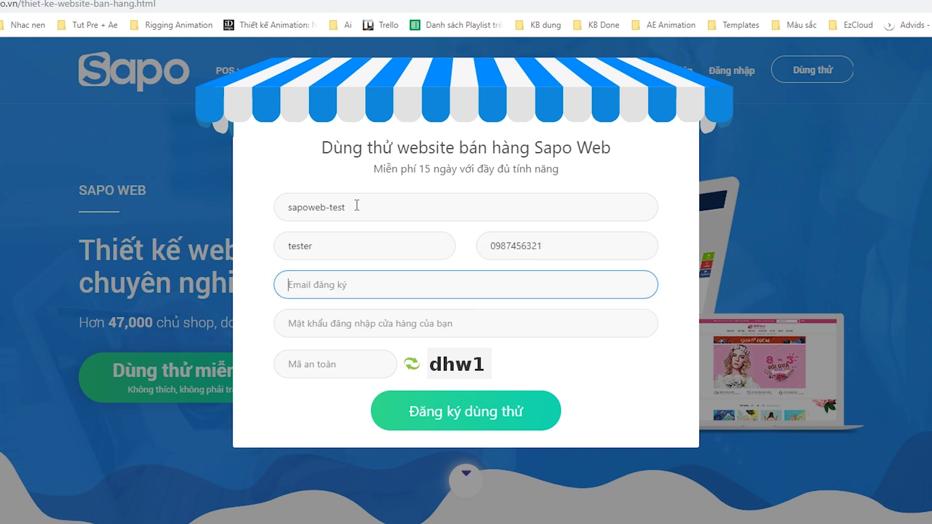
pyautogui.write('test@gmail.com')
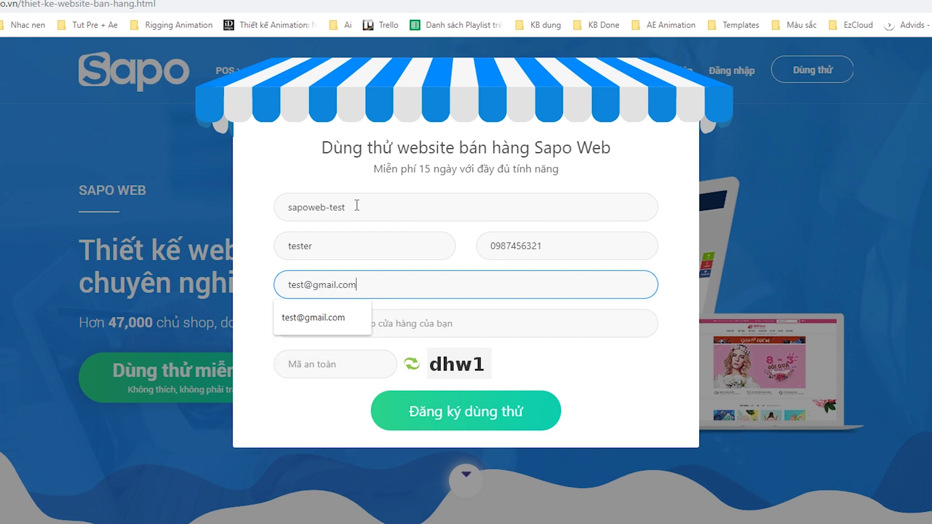
pyautogui.press('Tab')
pyautogui.write('1234567')
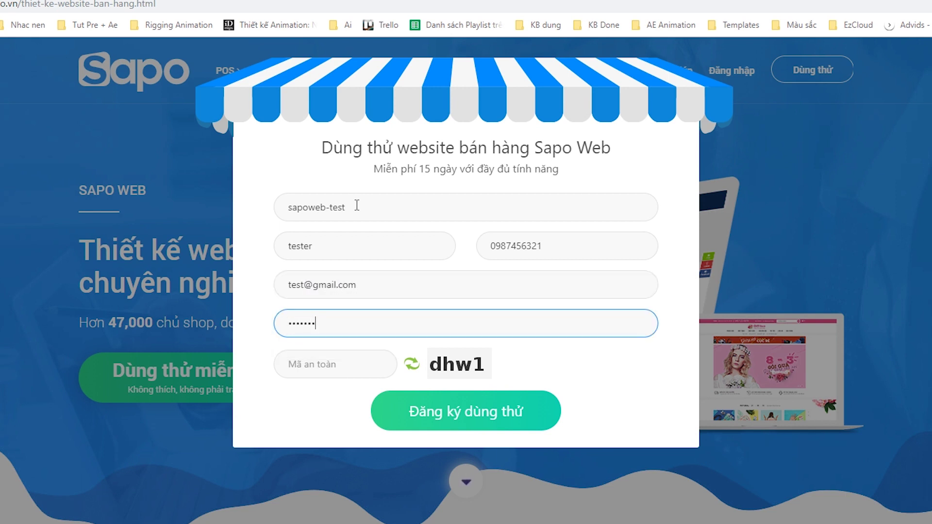
pyautogui.press('Tab')
pyautogui.write('dhw1')
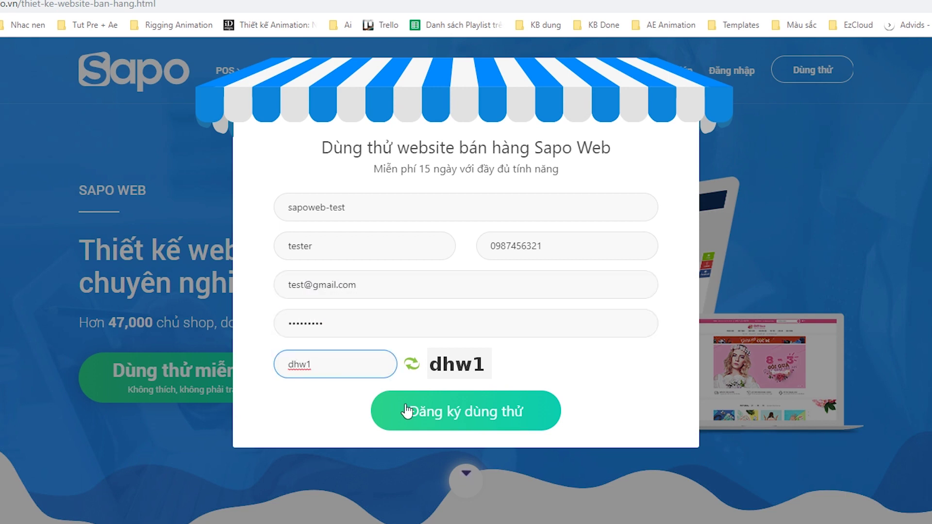
pyautogui.click(407, 412)
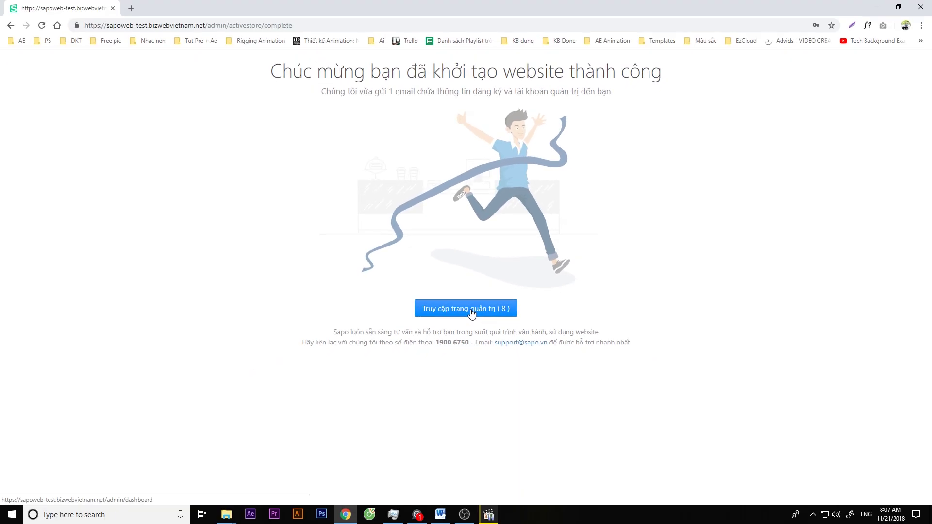
# - Enter the new trial store's admin dashboard and check the remaining trial days notice
pyautogui.click(471, 313)
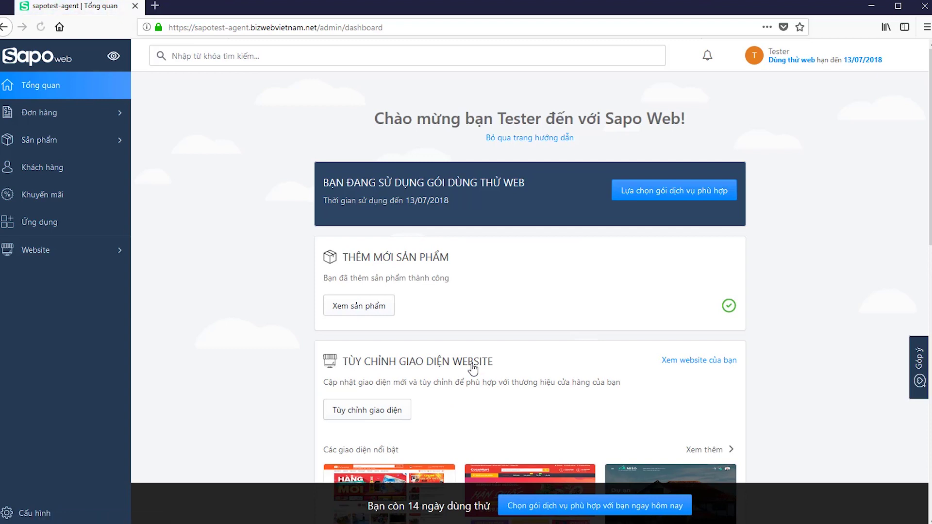
pyautogui.moveTo(367, 506); pyautogui.dragTo(490, 506)
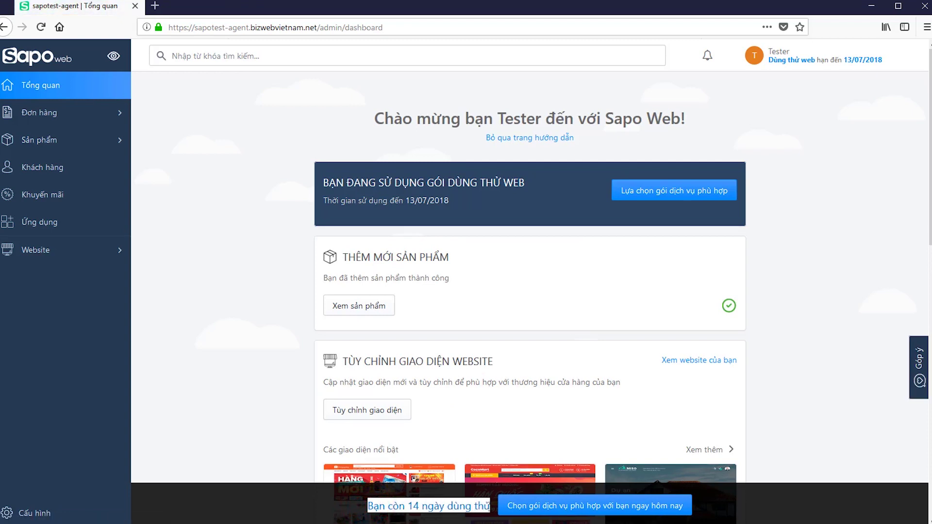
pyautogui.click(255, 332)
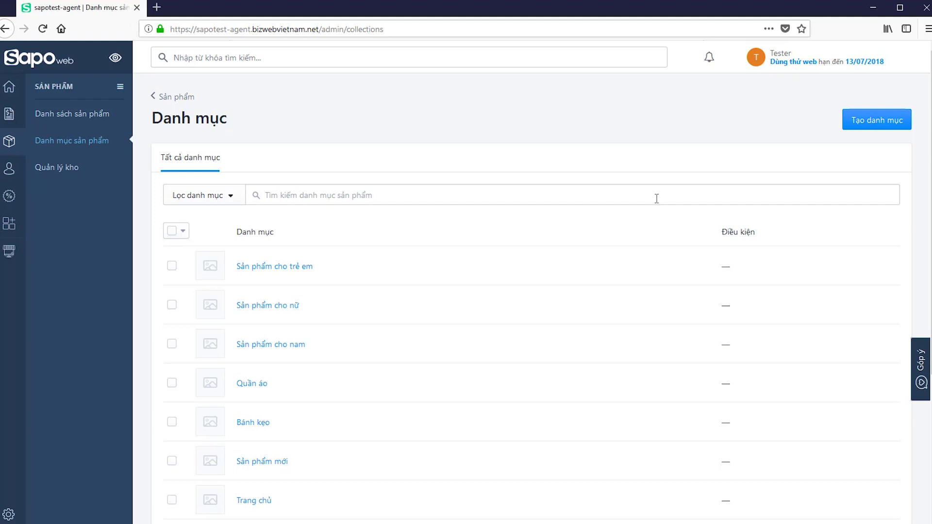
# - Review categories Bánh kẹo, Sản phẩm cho nam, Sản phẩm cho nữ and Sản phẩm cho trẻ em
pyautogui.scroll(-2, 658, 198)
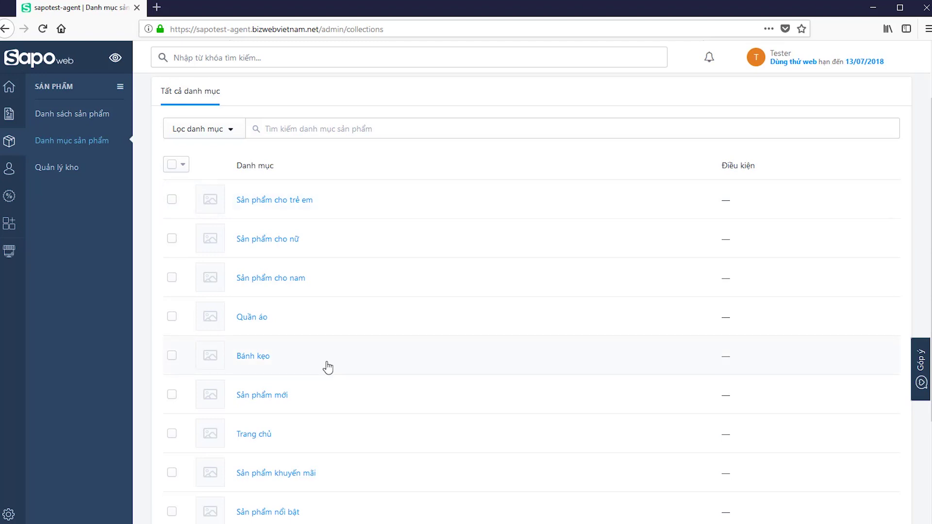
pyautogui.moveTo(288, 357); pyautogui.dragTo(240, 320)
pyautogui.click(91, 304)
pyautogui.moveTo(329, 282); pyautogui.dragTo(233, 285)
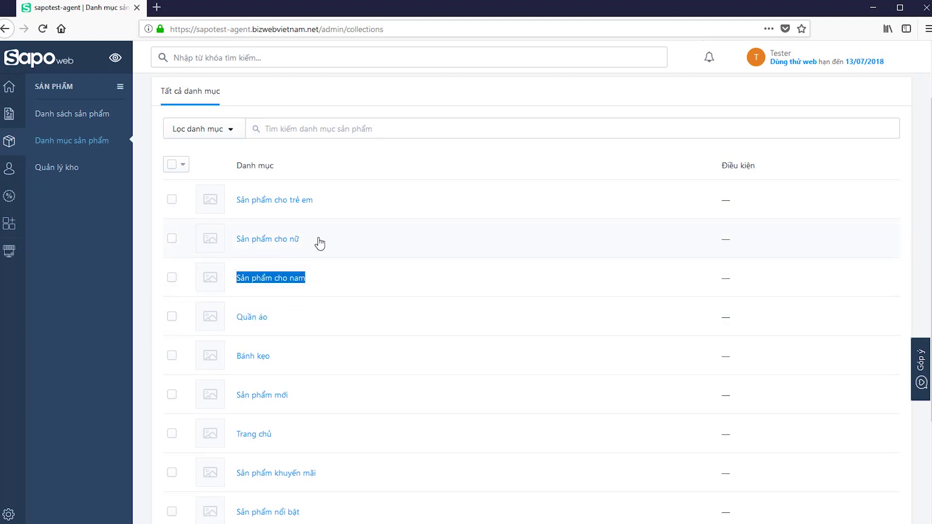
pyautogui.moveTo(317, 246); pyautogui.dragTo(235, 243)
pyautogui.moveTo(326, 192); pyautogui.dragTo(234, 200)
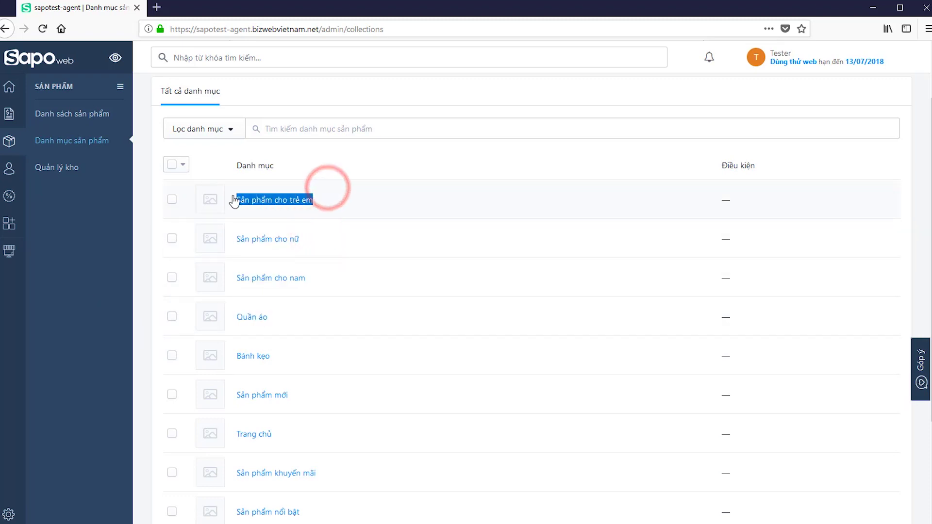
pyautogui.click(109, 280)
# - Scroll on to review Sản phẩm khuyến mãi and Sản phẩm nổi bật in the list
pyautogui.scroll(-2, 317, 317)
pyautogui.moveTo(333, 406); pyautogui.dragTo(235, 407)
pyautogui.moveTo(316, 443); pyautogui.dragTo(216, 447)
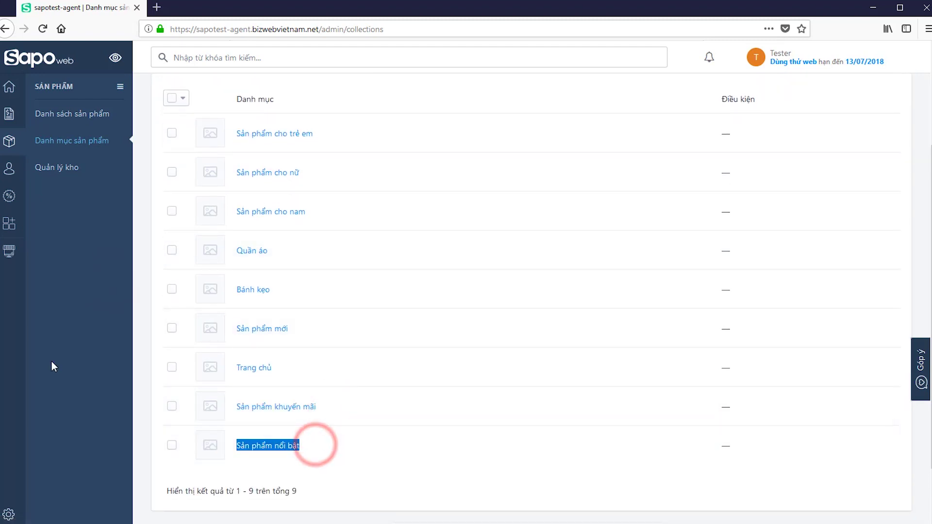
pyautogui.click(67, 354)
pyautogui.scroll(4, 332, 361)
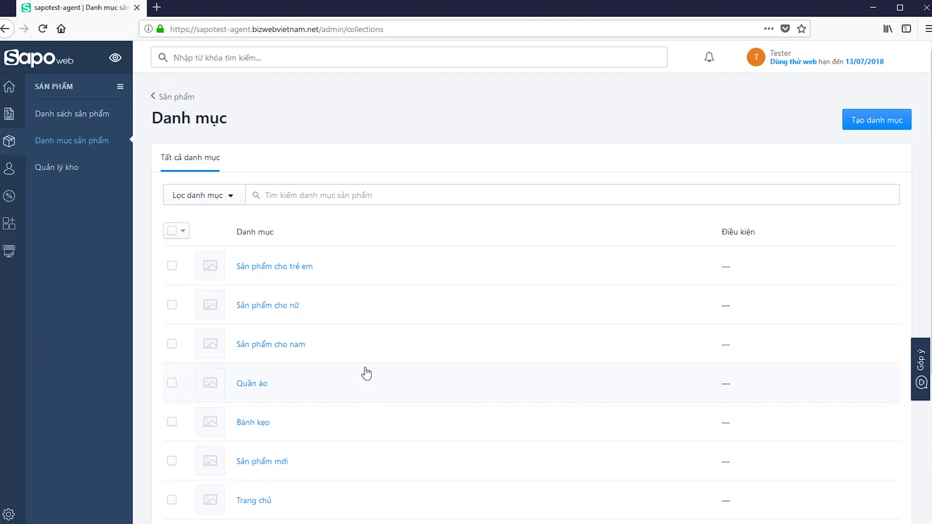
pyautogui.click(20, 64)
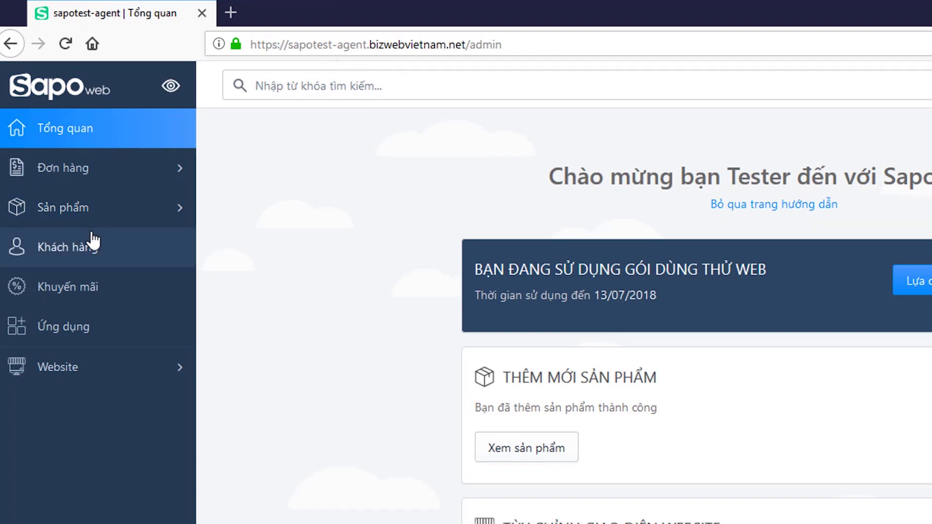
pyautogui.click(91, 213)
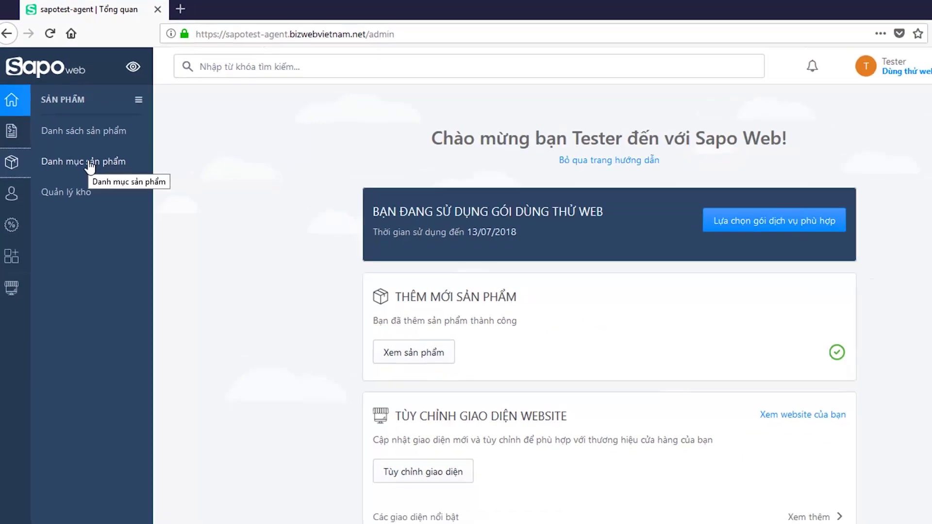
pyautogui.click(90, 165)
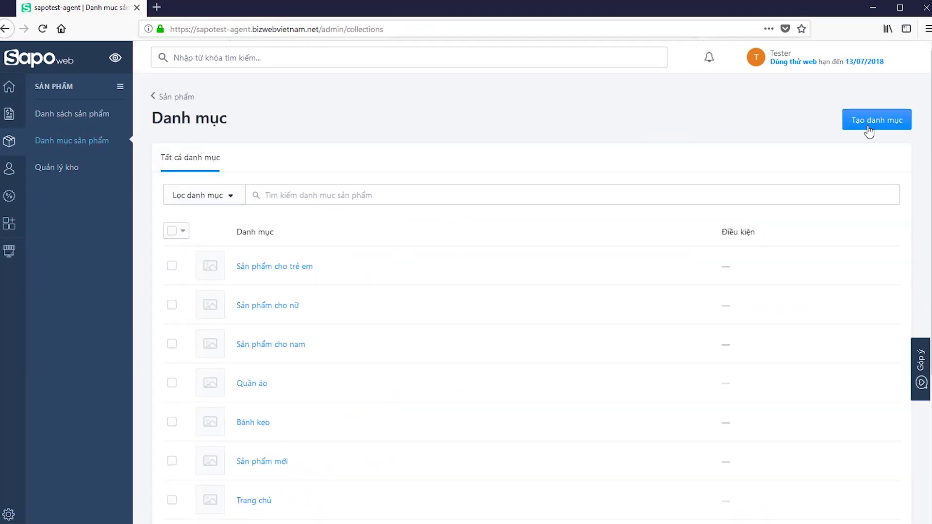
# - Create a new category named 'Mỹ phẩm' with description 'Nội dung của danh mục'
pyautogui.click(868, 122)
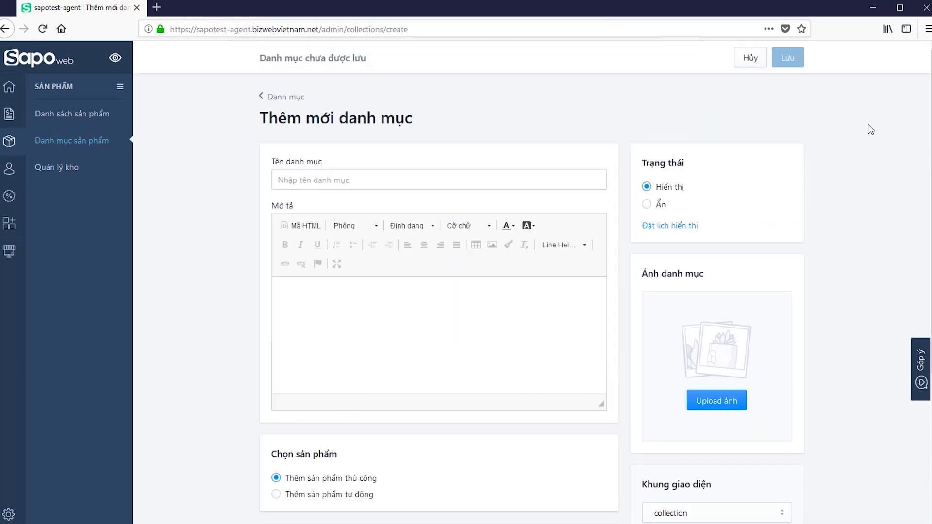
pyautogui.click(406, 176)
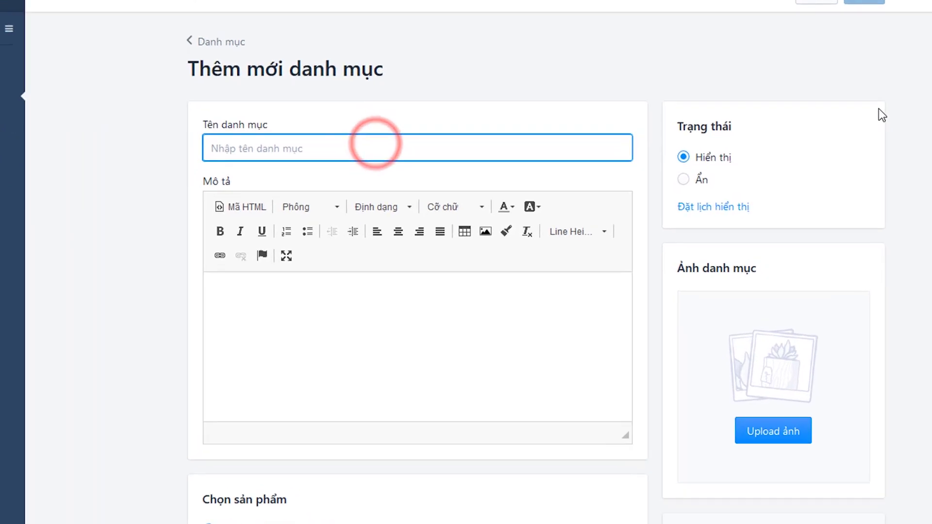
pyautogui.write('Mỹ phẩm')
pyautogui.click(538, 324)
pyautogui.write('Nội dung của danh mục')
pyautogui.click(66, 490)
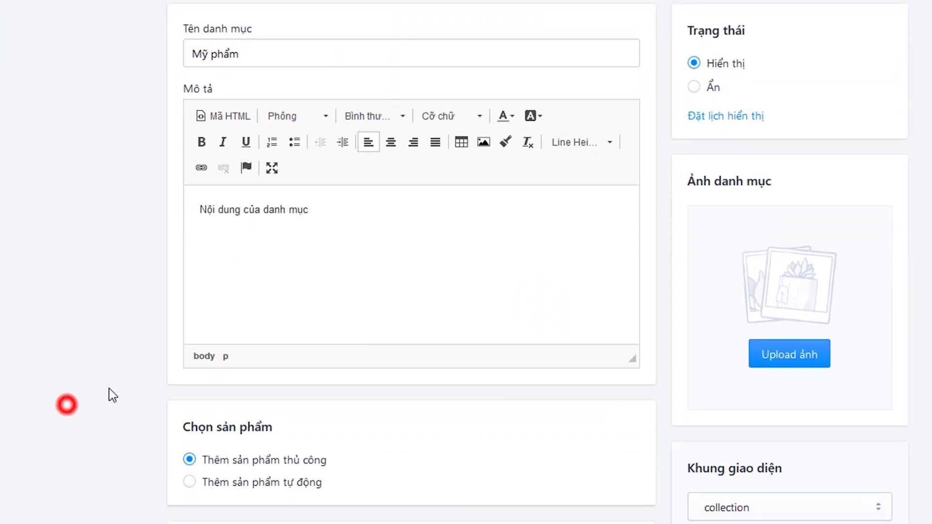
# - Try automatic product filling with five conditions, then revert to manual selection
pyautogui.scroll(-3, 234, 457)
pyautogui.scroll(-2, 234, 370)
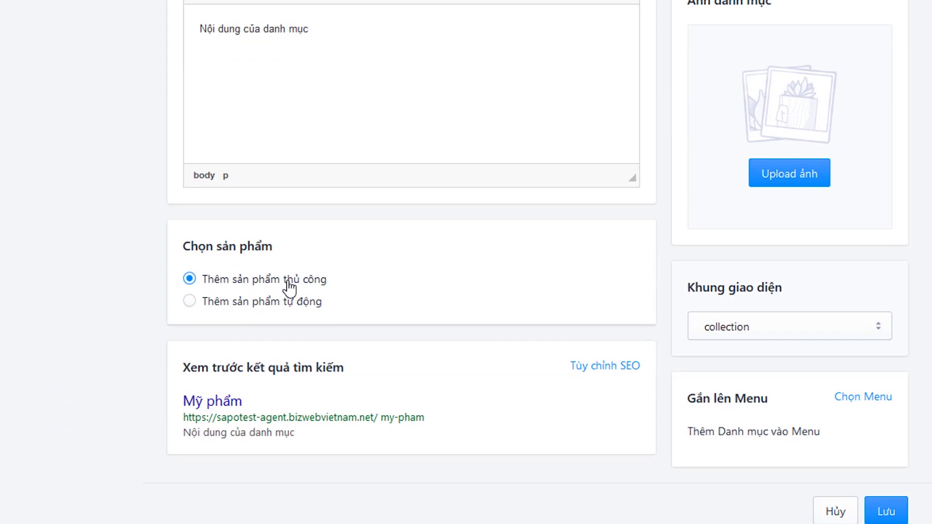
pyautogui.click(289, 302)
pyautogui.click(248, 457)
pyautogui.click(292, 454)
pyautogui.scroll(-2, 301, 445)
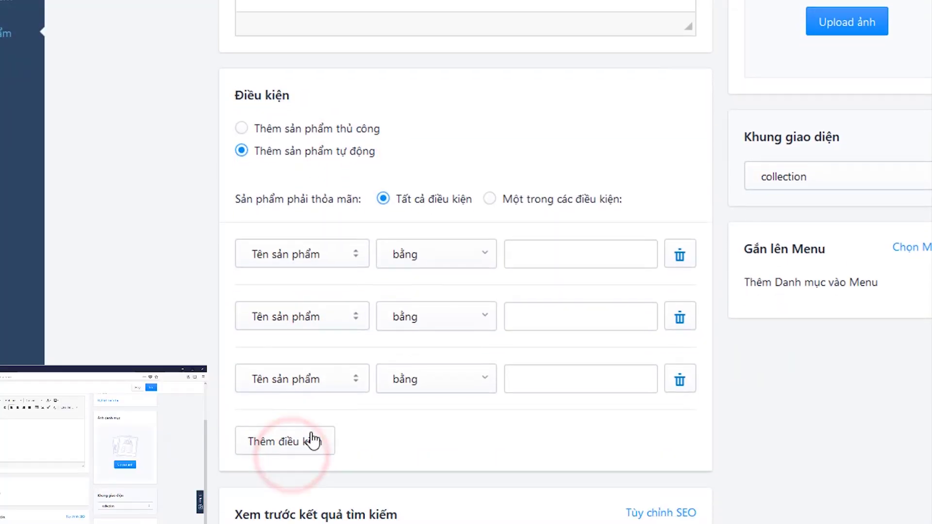
pyautogui.click(308, 439)
pyautogui.click(298, 497)
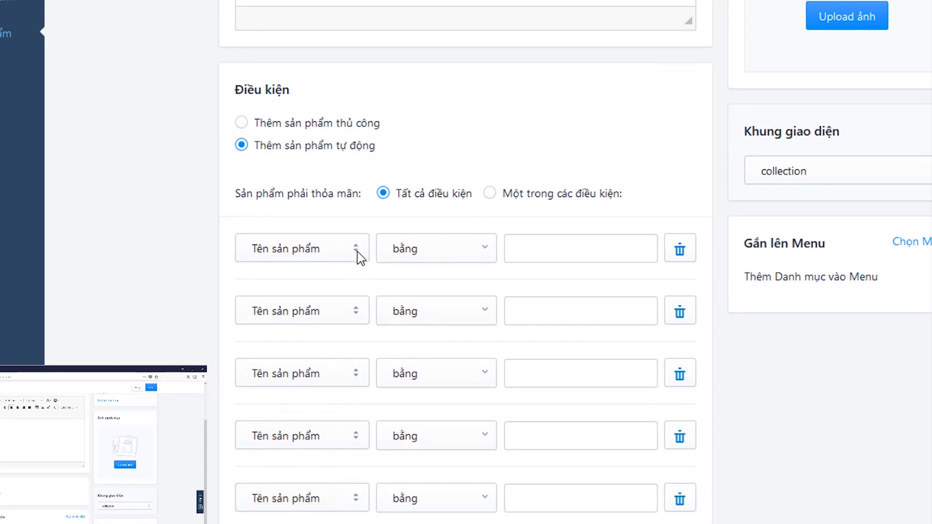
pyautogui.click(357, 250)
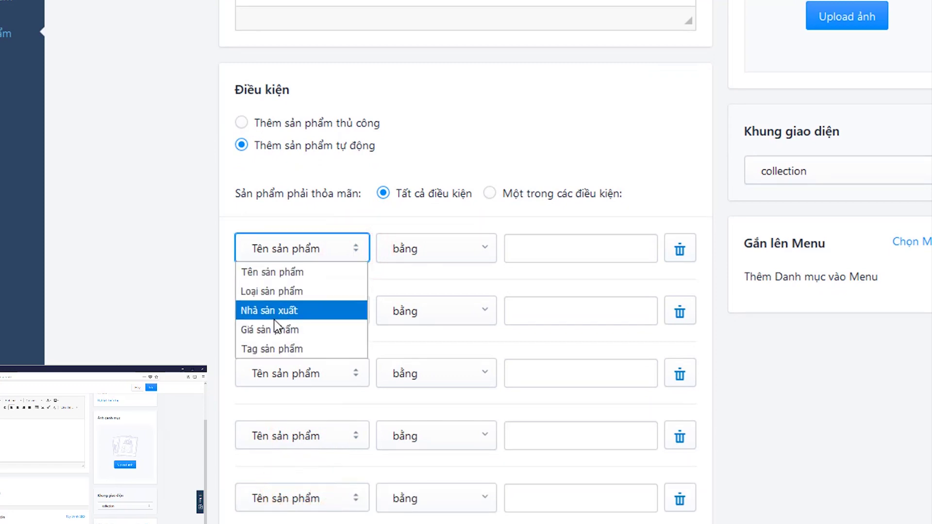
pyautogui.click(166, 352)
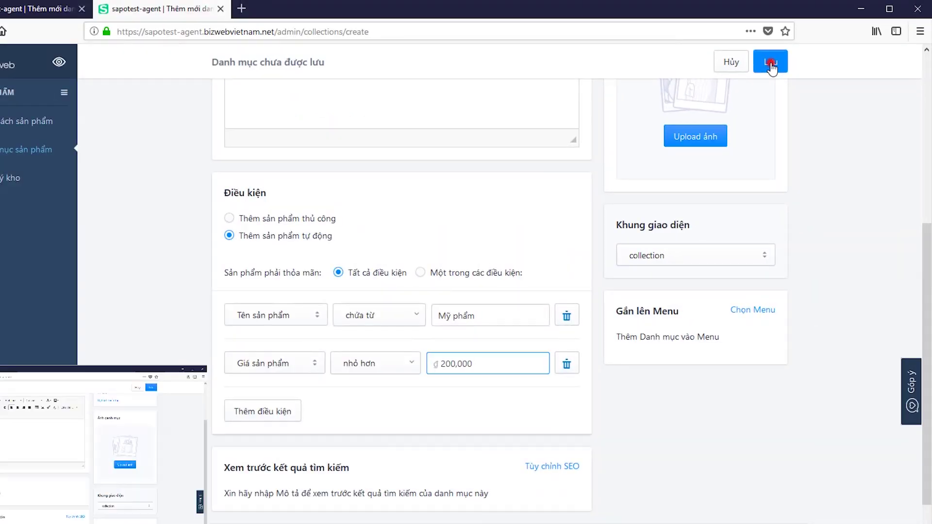
pyautogui.click(774, 58)
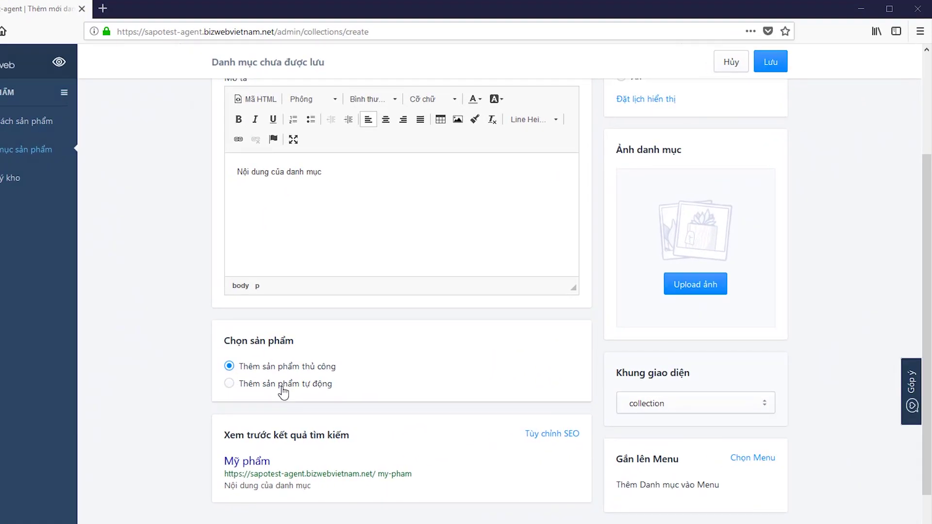
pyautogui.scroll(-3, 284, 390)
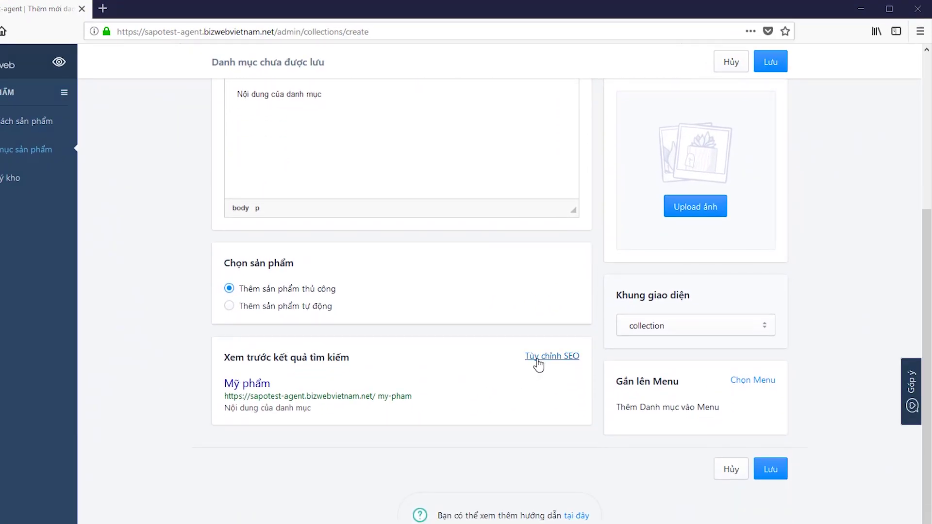
pyautogui.click(539, 362)
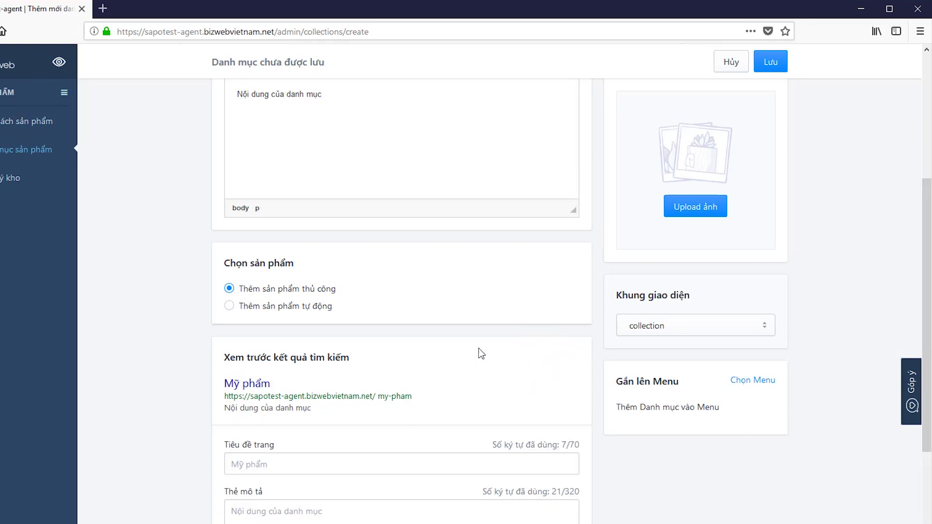
pyautogui.scroll(-2, 389, 348)
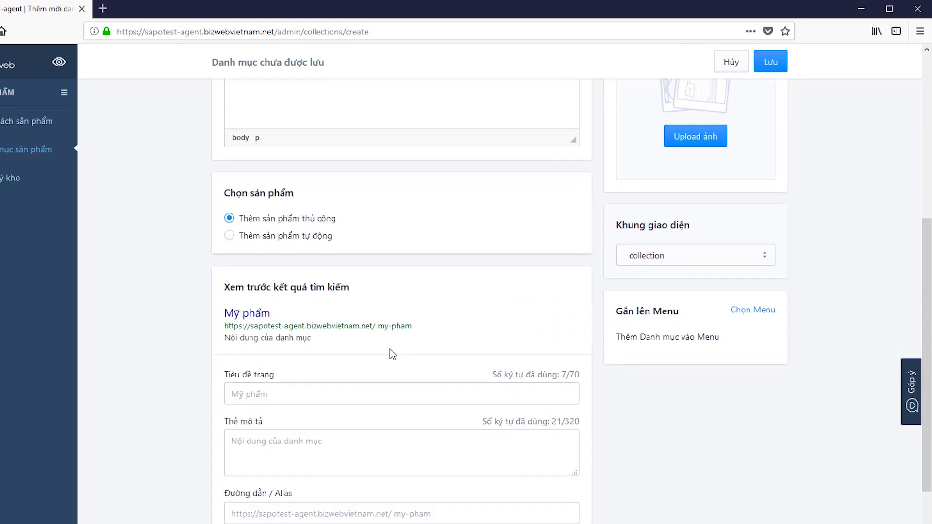
pyautogui.click(361, 394)
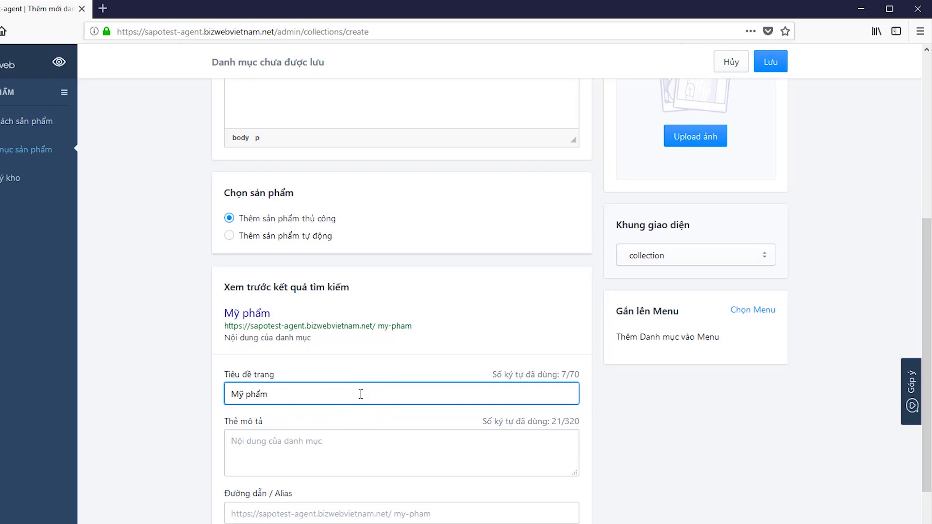
pyautogui.click(333, 449)
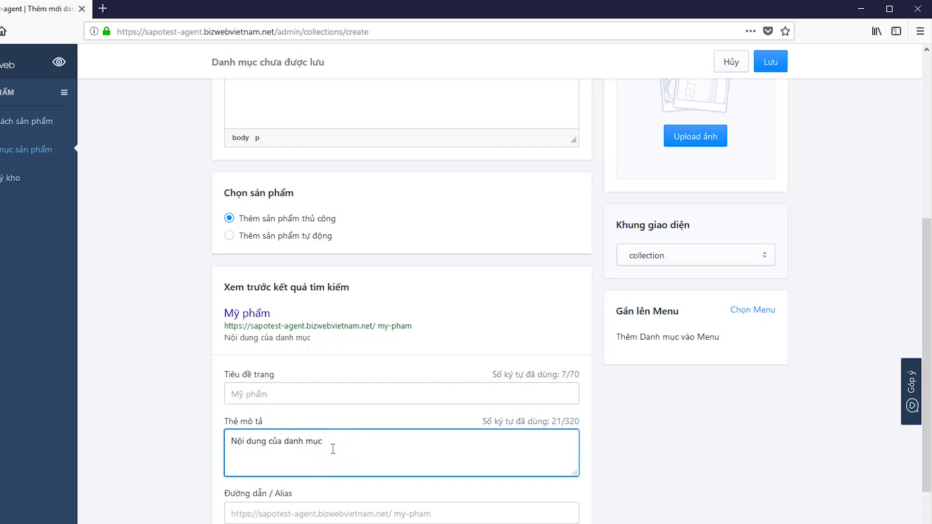
pyautogui.press('Tab')
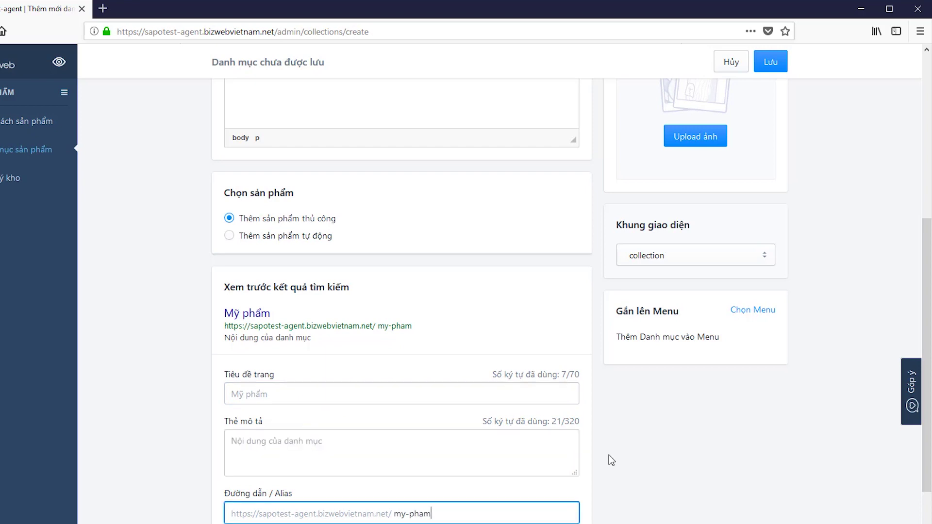
pyautogui.scroll(8, 610, 459)
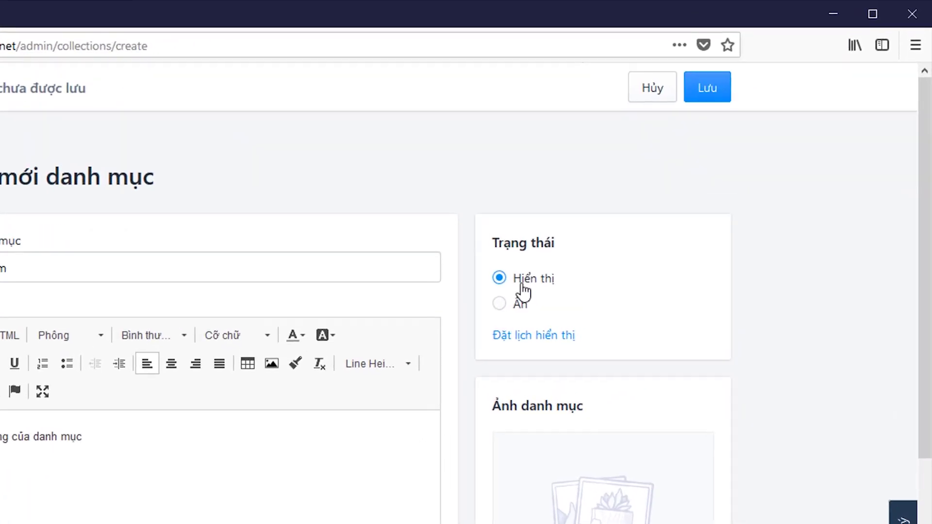
# - Keep the category status Hiển thị and cancel the display schedule without setting it
pyautogui.click(514, 305)
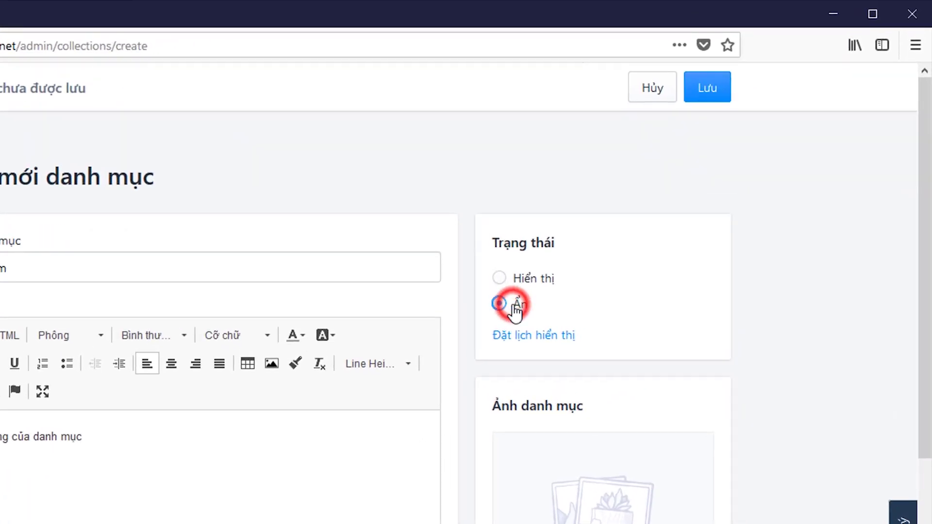
pyautogui.click(514, 280)
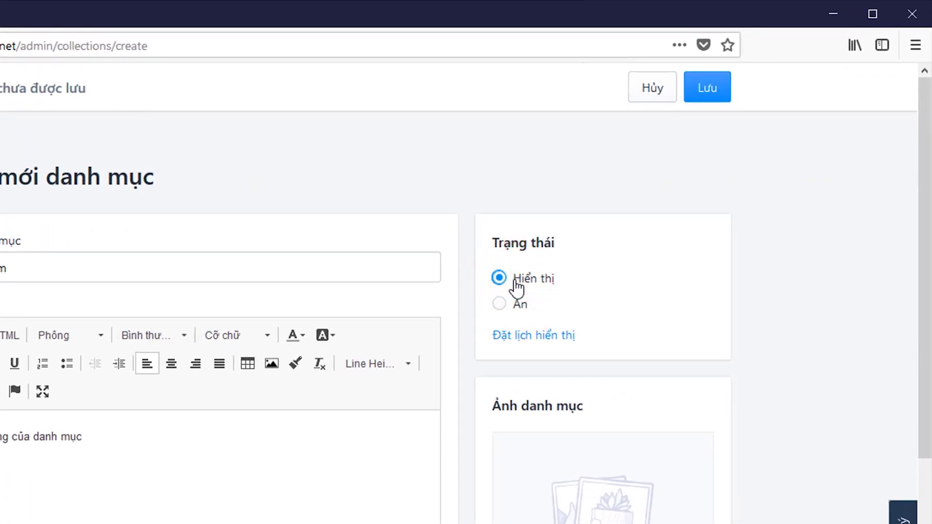
pyautogui.click(522, 337)
pyautogui.click(510, 359)
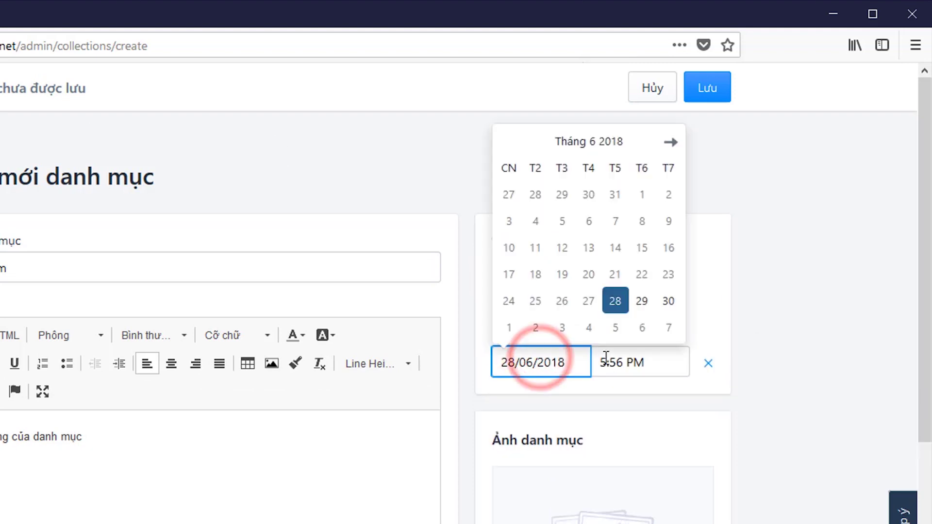
pyautogui.click(624, 363)
pyautogui.click(709, 365)
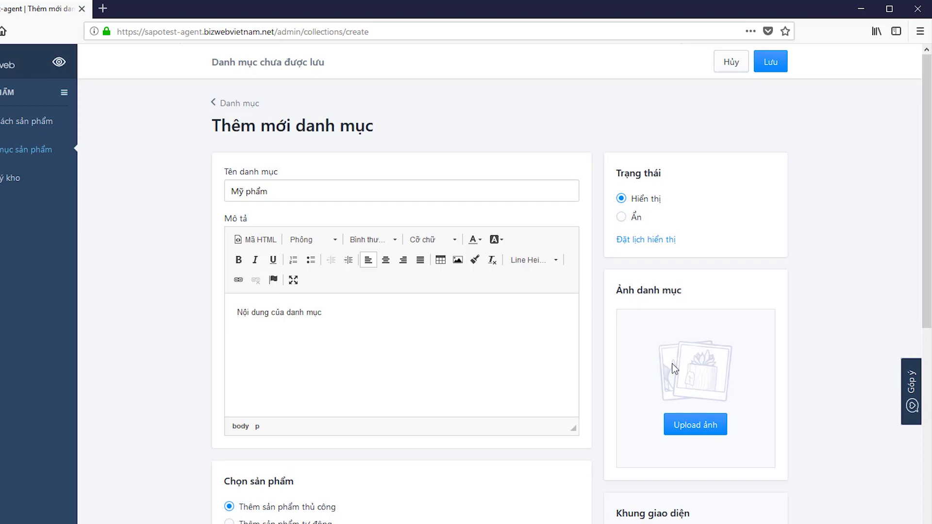
# - Upload a clothing-rack photo as the Mỹ phẩm category image
pyautogui.click(693, 427)
pyautogui.click(225, 197)
pyautogui.click(223, 291)
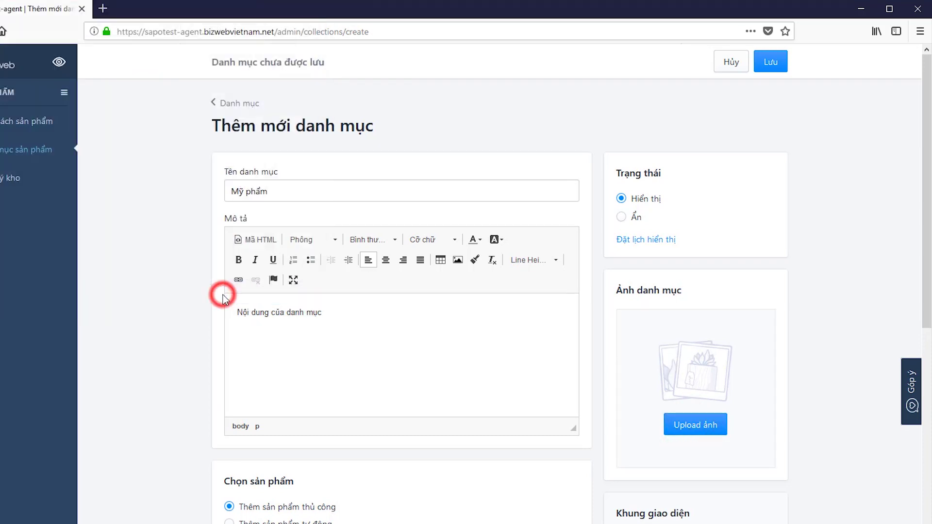
pyautogui.scroll(-3, 795, 439)
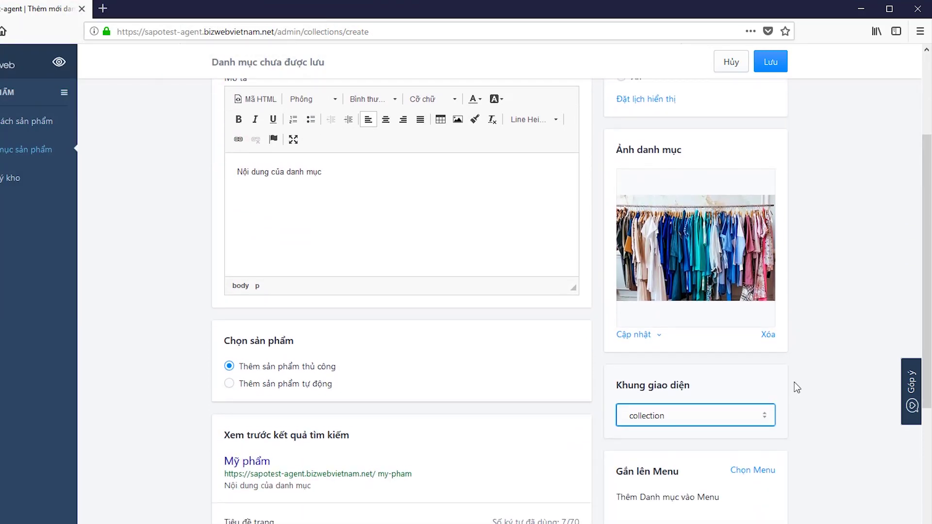
pyautogui.scroll(-3, 794, 384)
# - Keep the collection layout template and add Mỹ phẩm to the Main menu
pyautogui.click(727, 277)
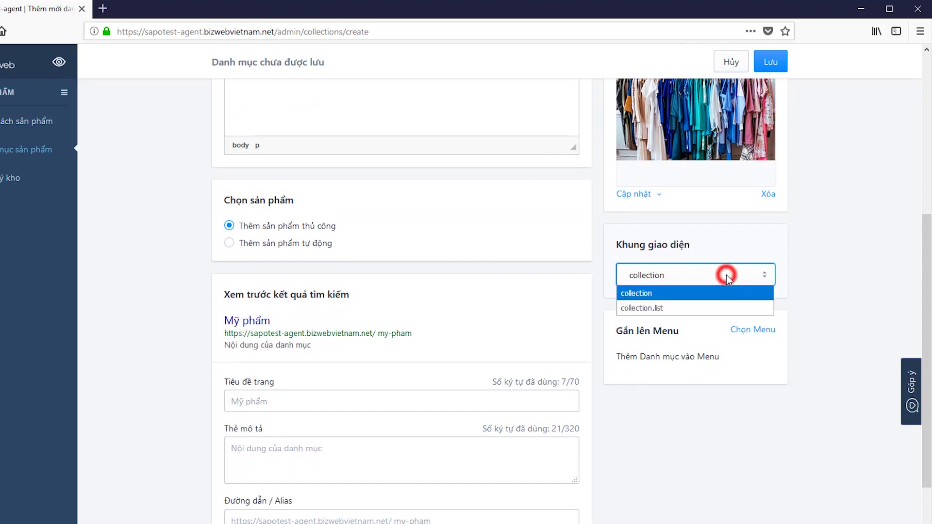
pyautogui.click(826, 289)
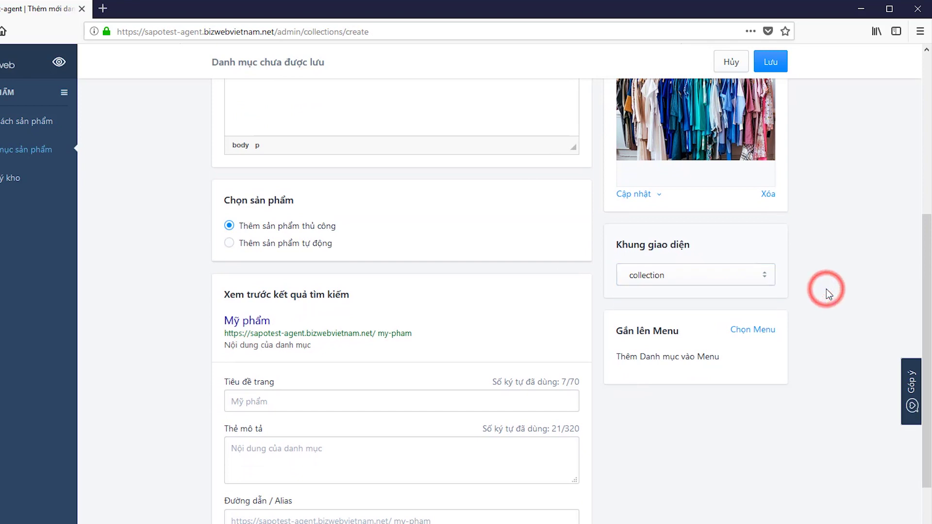
pyautogui.click(753, 333)
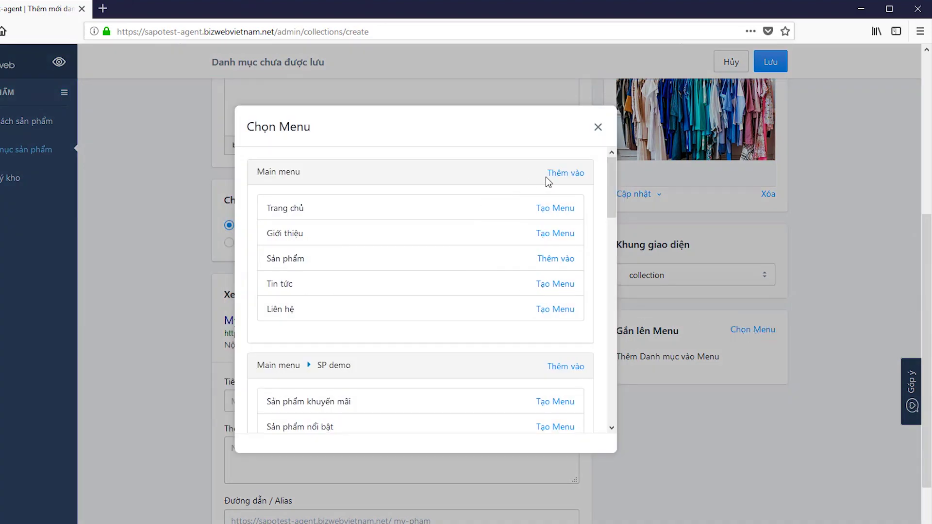
pyautogui.click(567, 175)
pyautogui.scroll(-2, 695, 351)
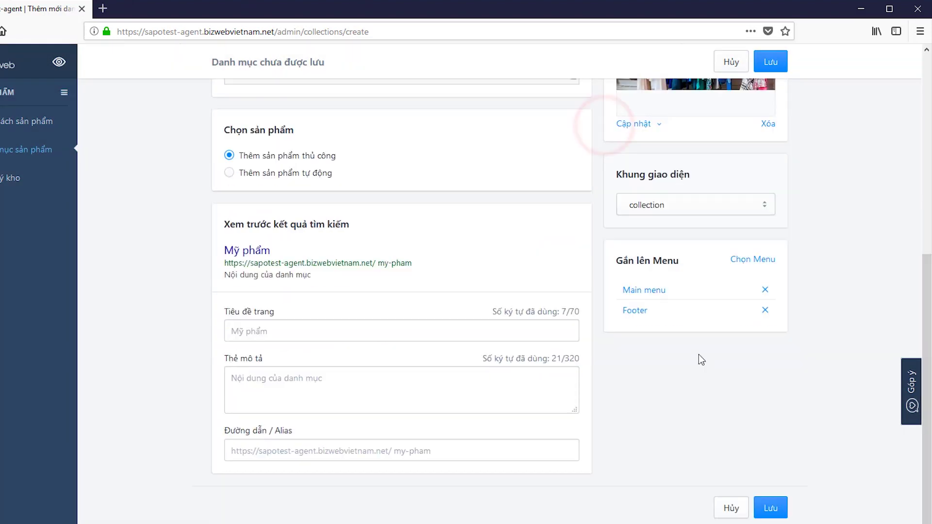
pyautogui.scroll(7, 718, 354)
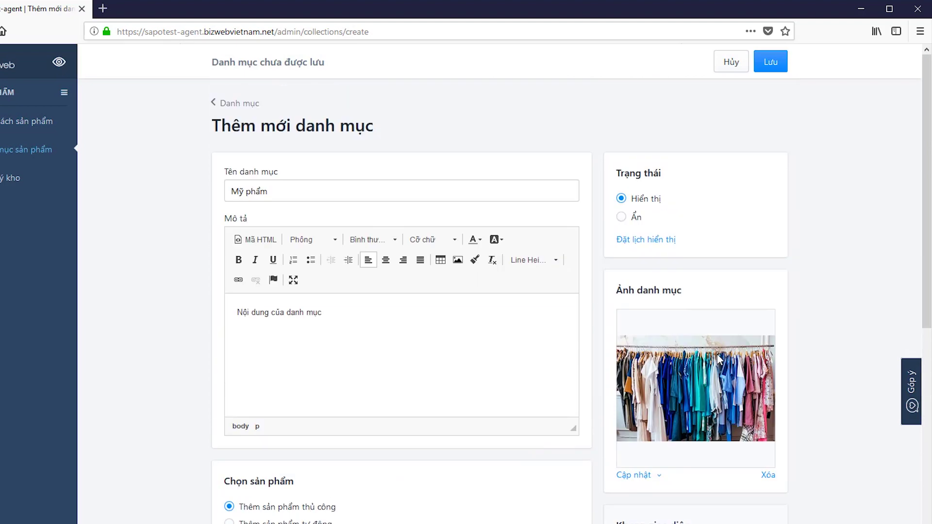
# - Save the Mỹ phẩm category and switch back to the admin's product list tab
pyautogui.click(775, 64)
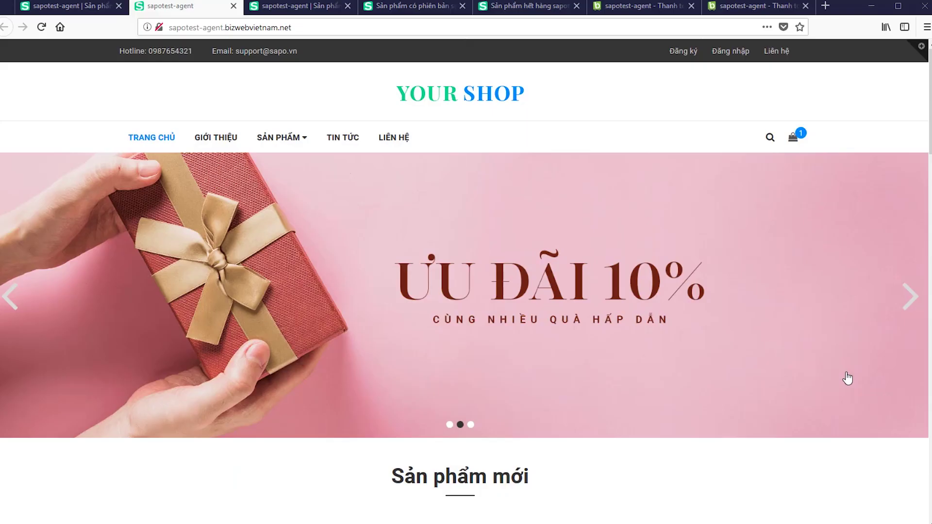
pyautogui.click(54, 9)
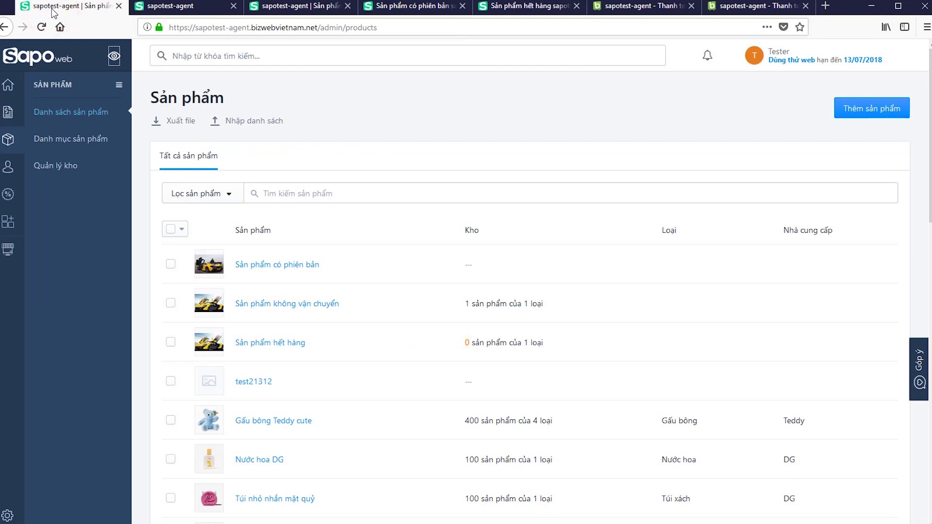
# - Browse Sản phẩm > Danh sách sản phẩm, then start a new product via Thêm sản phẩm
pyautogui.click(13, 143)
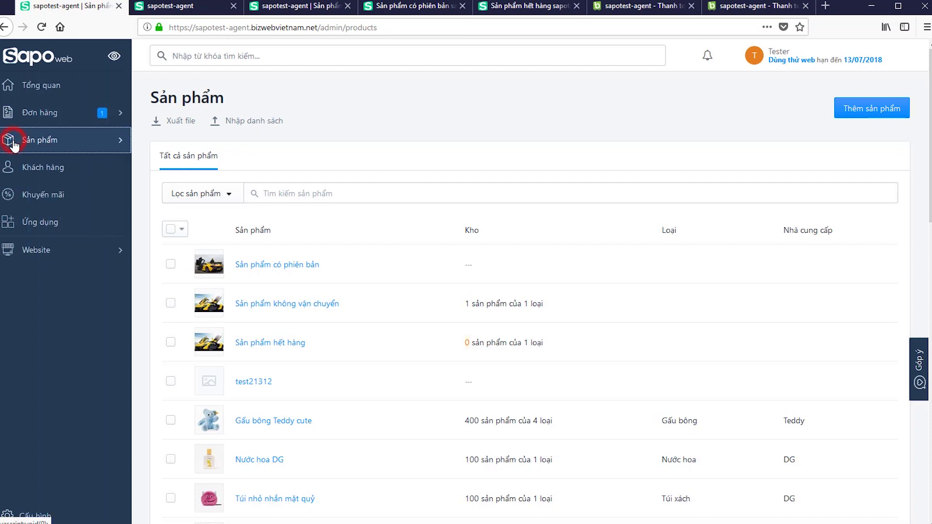
pyautogui.click(13, 143)
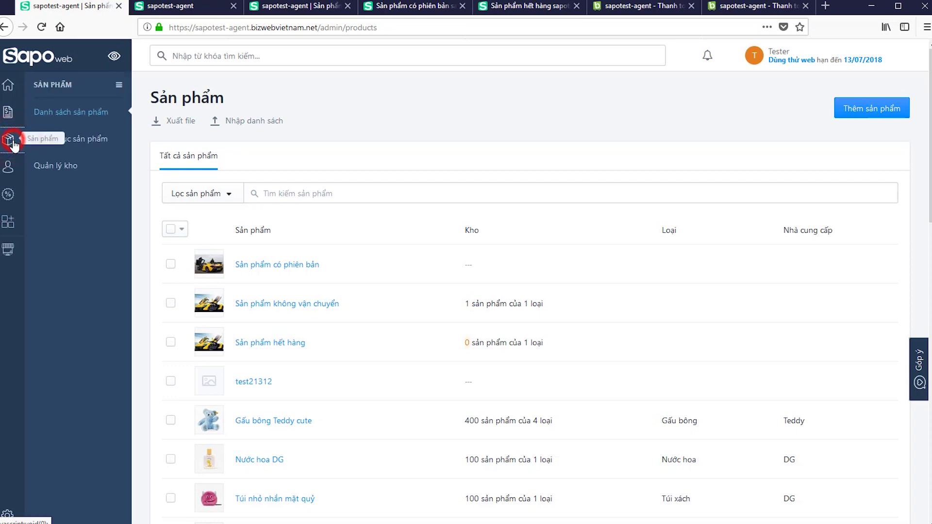
pyautogui.click(57, 115)
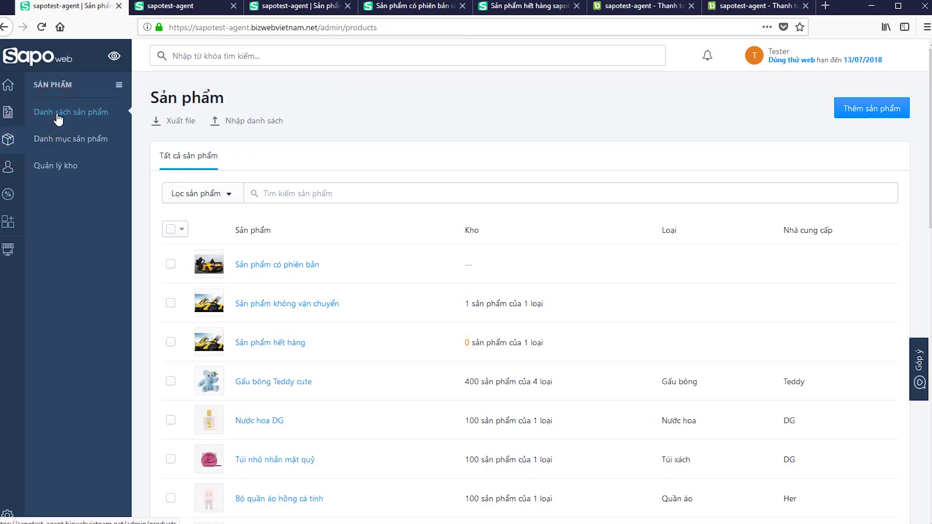
pyautogui.scroll(-3, 422, 256)
pyautogui.scroll(-8, 424, 256)
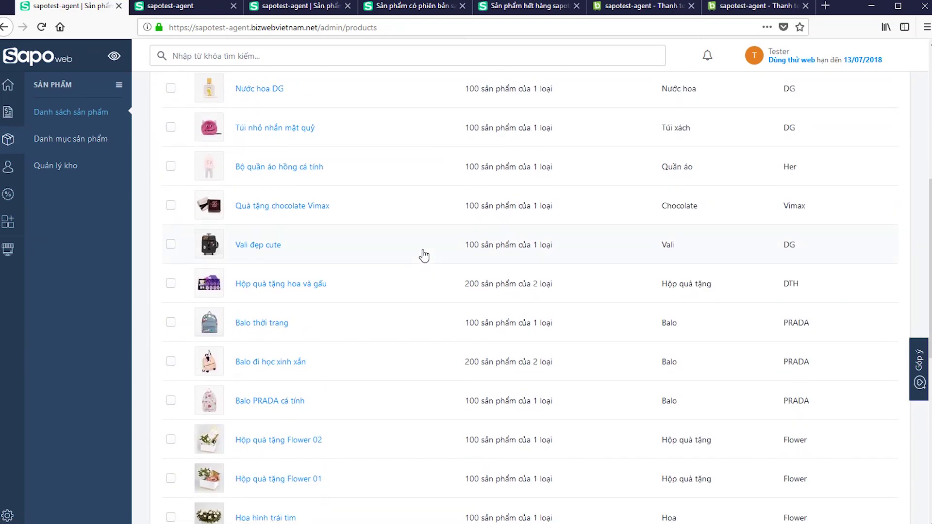
pyautogui.scroll(-5, 424, 256)
pyautogui.scroll(15, 424, 255)
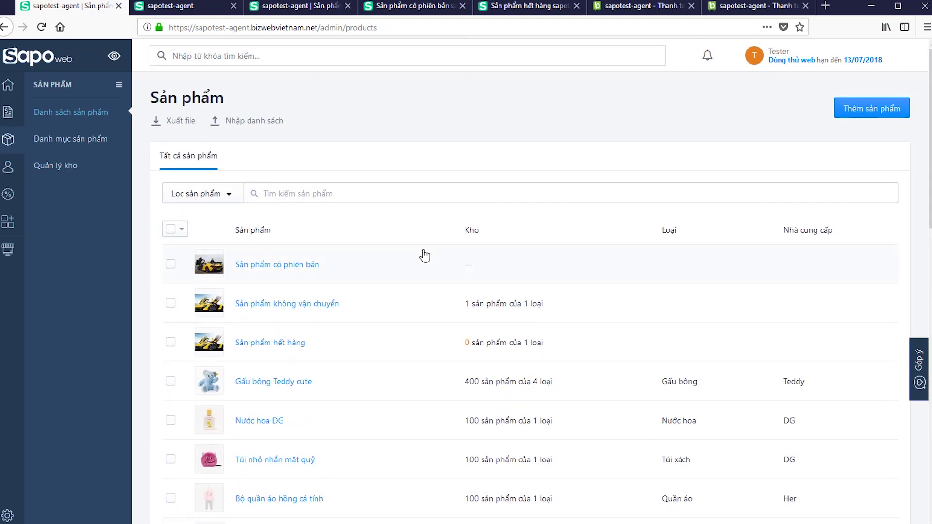
pyautogui.click(867, 114)
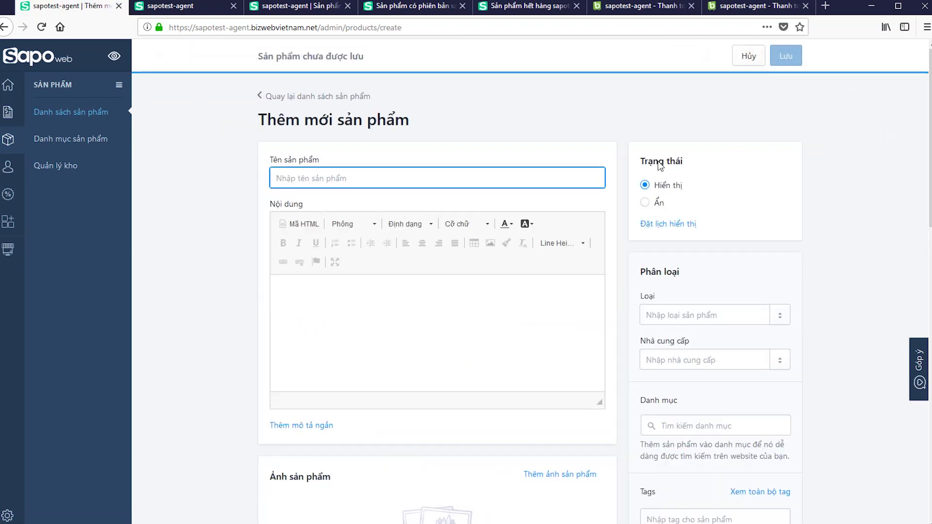
# - Name the product 'Mc Laren' and enter content 'Nội dung chi tiết'
pyautogui.click(373, 183)
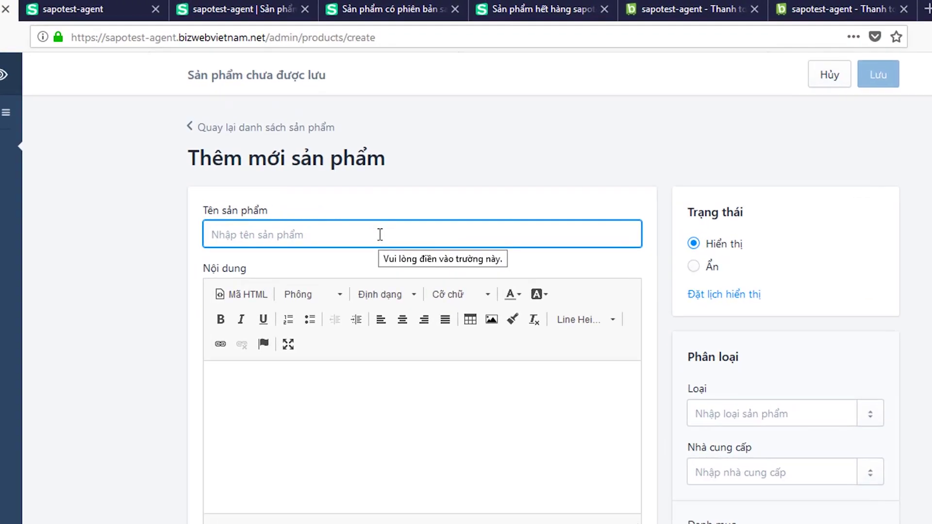
pyautogui.write('Mc Lả')
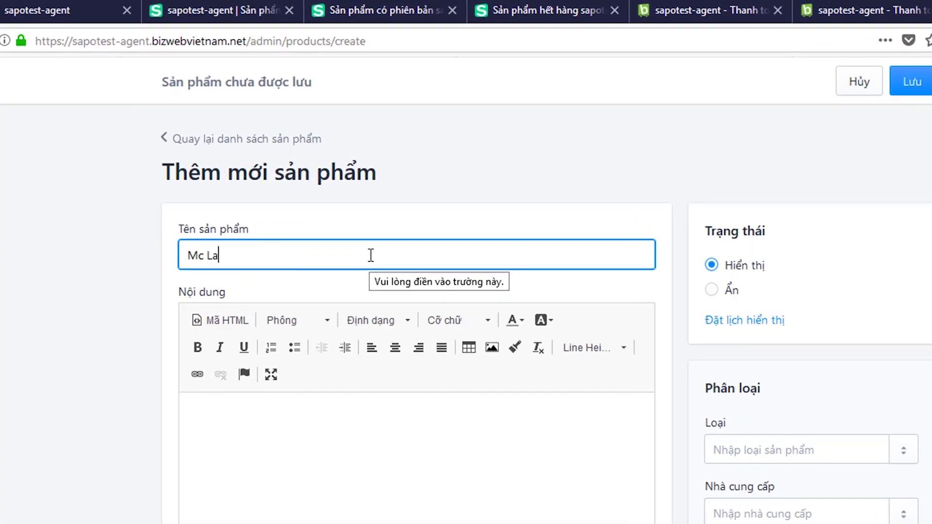
pyautogui.write('en')
pyautogui.click(357, 451)
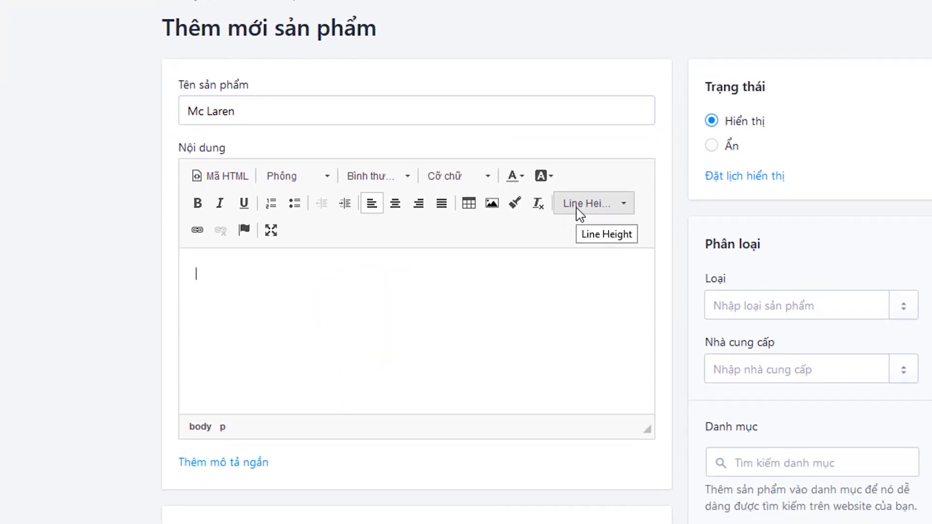
pyautogui.write('Nội dung chi tiết')
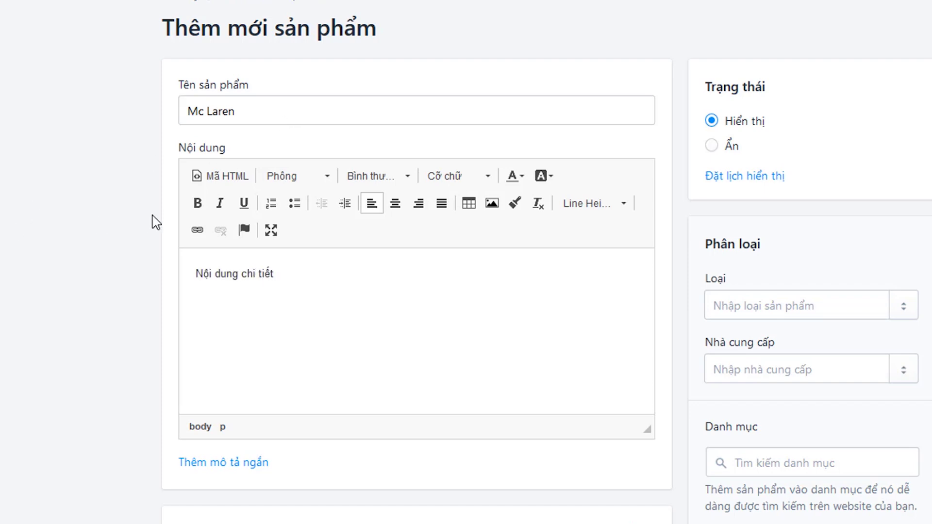
pyautogui.click(358, 420)
pyautogui.scroll(-2, 359, 388)
# - Add a short description reading 'Mô tả ngắn'
pyautogui.click(244, 391)
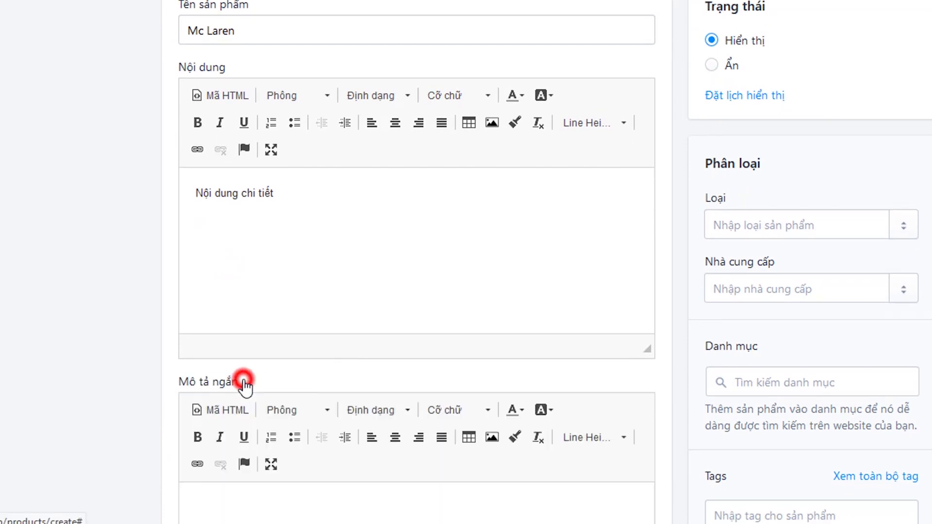
pyautogui.scroll(-5, 314, 287)
pyautogui.click(314, 287)
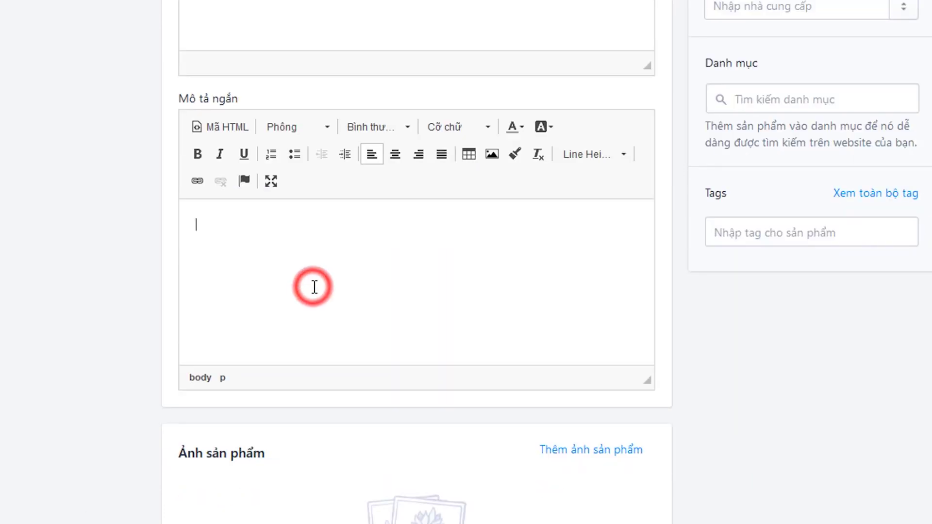
pyautogui.scroll(-2, 314, 287)
pyautogui.write('Mô tả ngắn')
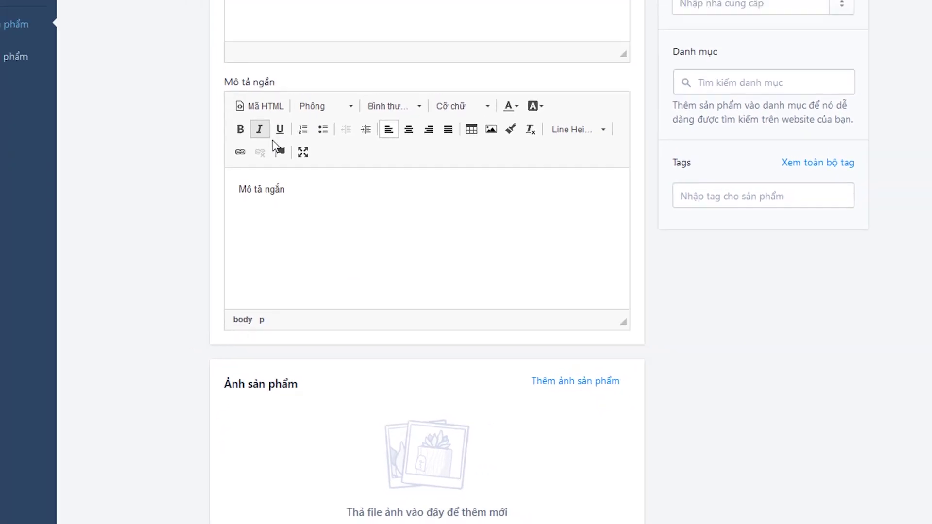
pyautogui.scroll(-5, 272, 145)
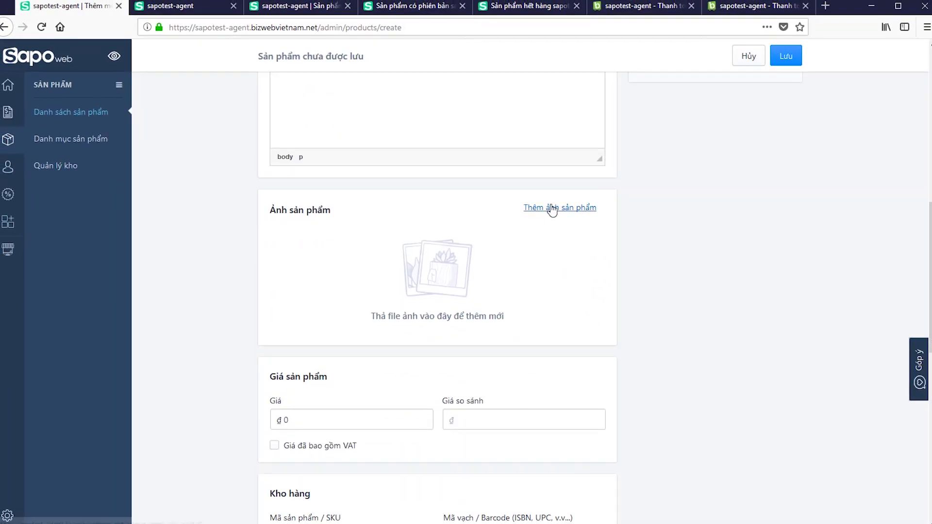
# - Upload the five McLaren JPG photos together as the product's images
pyautogui.click(575, 381)
pyautogui.scroll(-2, 403, 141)
pyautogui.click(357, 148)
pyautogui.keyDown('ctrl'); pyautogui.click(130, 199); pyautogui.keyUp('ctrl')
pyautogui.keyDown('ctrl'); pyautogui.click(205, 199); pyautogui.keyUp('ctrl')
pyautogui.keyDown('ctrl'); pyautogui.click(281, 199); pyautogui.keyUp('ctrl')
pyautogui.keyDown('ctrl'); pyautogui.click(356, 199); pyautogui.keyUp('ctrl')
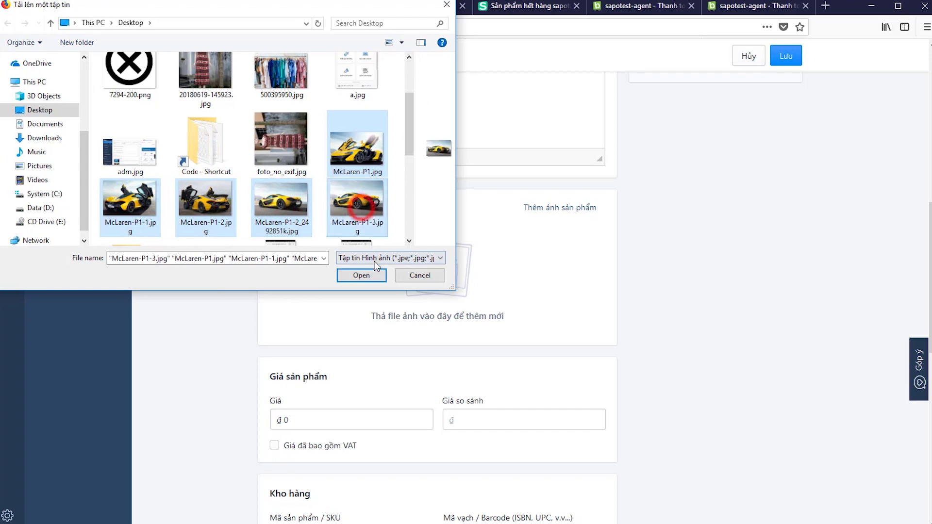
pyautogui.click(362, 276)
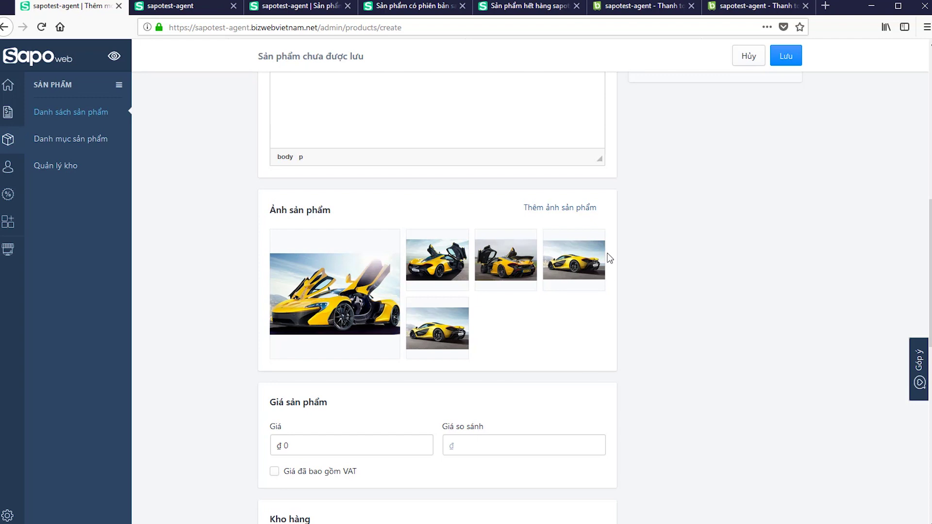
# - Move the last product photo into the third position
pyautogui.moveTo(416, 354)
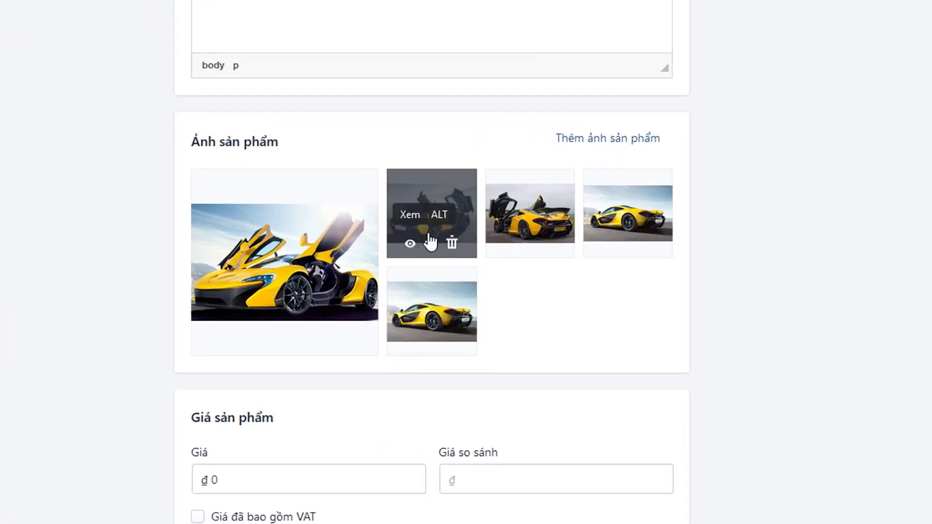
pyautogui.moveTo(447, 191); pyautogui.dragTo(320, 231)
pyautogui.moveTo(426, 287); pyautogui.dragTo(517, 196)
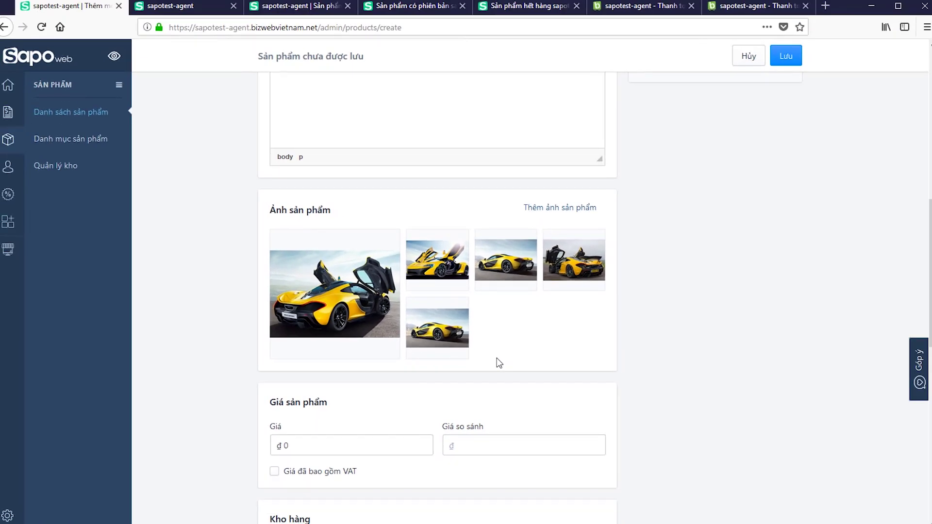
# - Open the saved product's photo in the image editor and save it
pyautogui.click(302, 9)
pyautogui.scroll(-8, 490, 205)
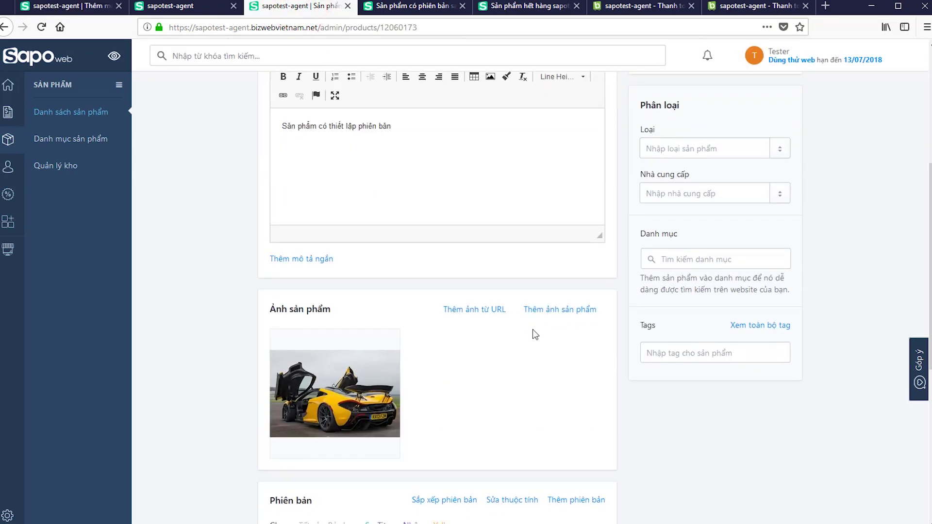
pyautogui.click(328, 249)
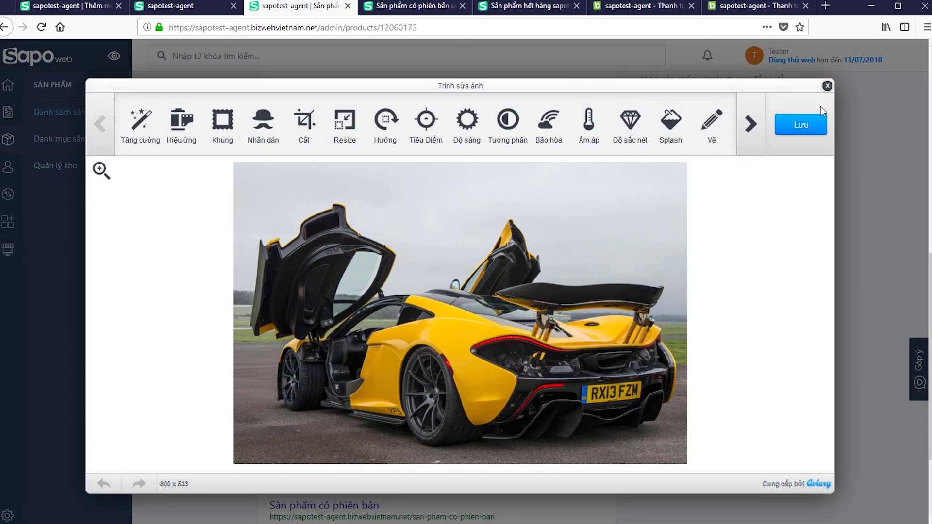
pyautogui.click(802, 126)
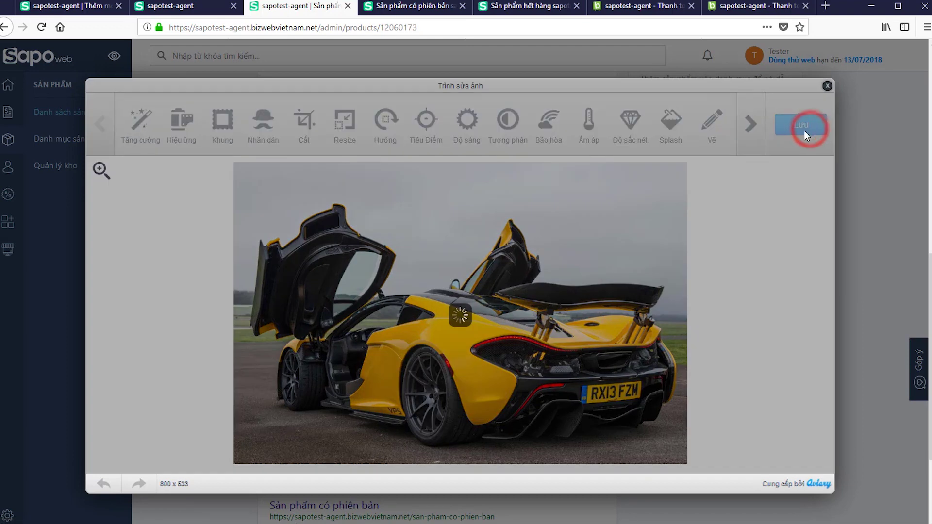
# - Give the main product photo the ALT text 'phia sau se'
pyautogui.click(83, 6)
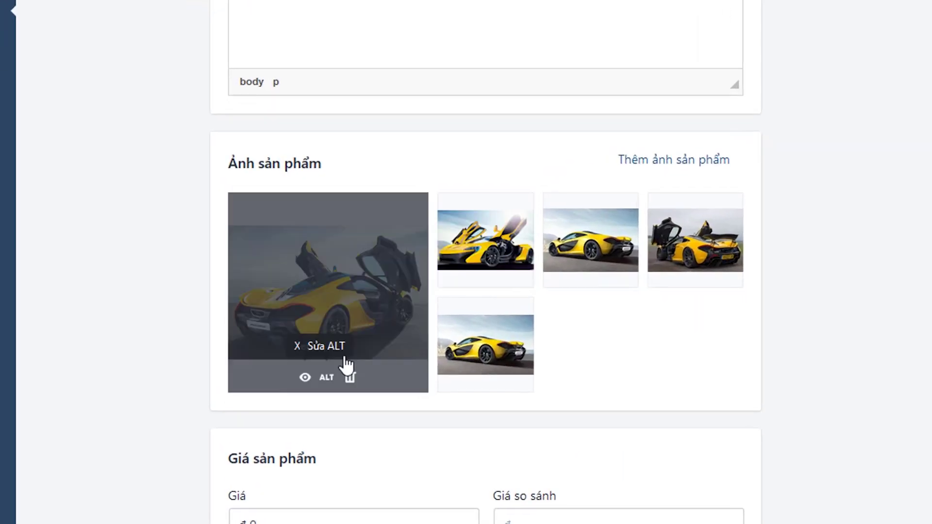
pyautogui.click(338, 332)
pyautogui.write('phia sau se')
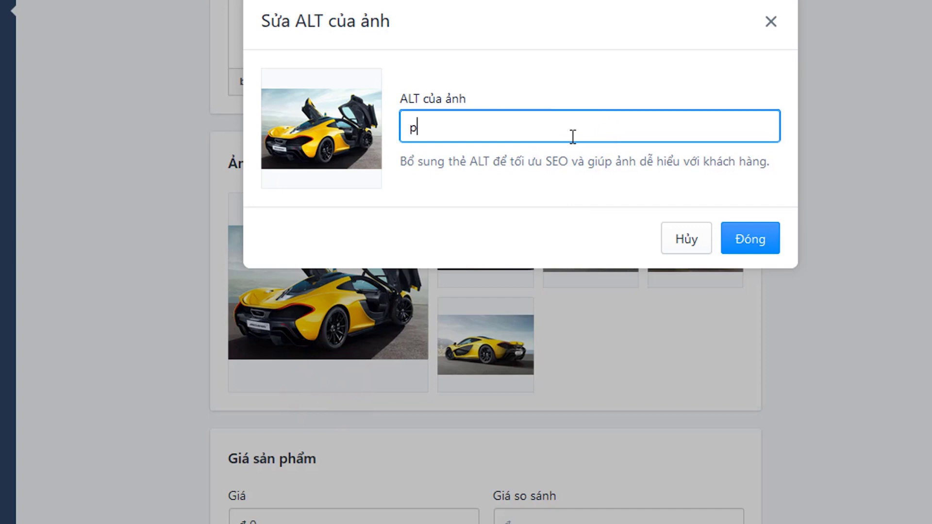
pyautogui.click(757, 236)
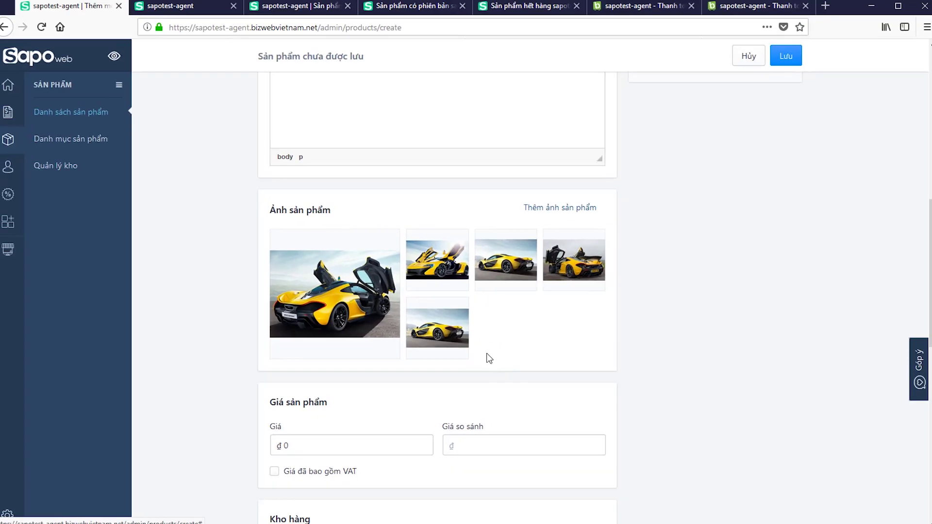
# - Delete the fifth photo so four images remain
pyautogui.moveTo(512, 360)
pyautogui.click(452, 349)
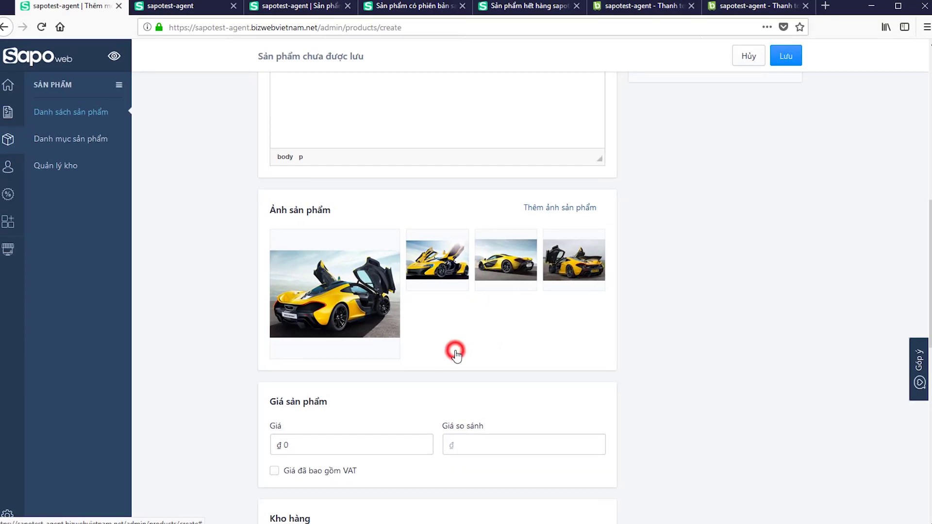
pyautogui.scroll(-4, 455, 360)
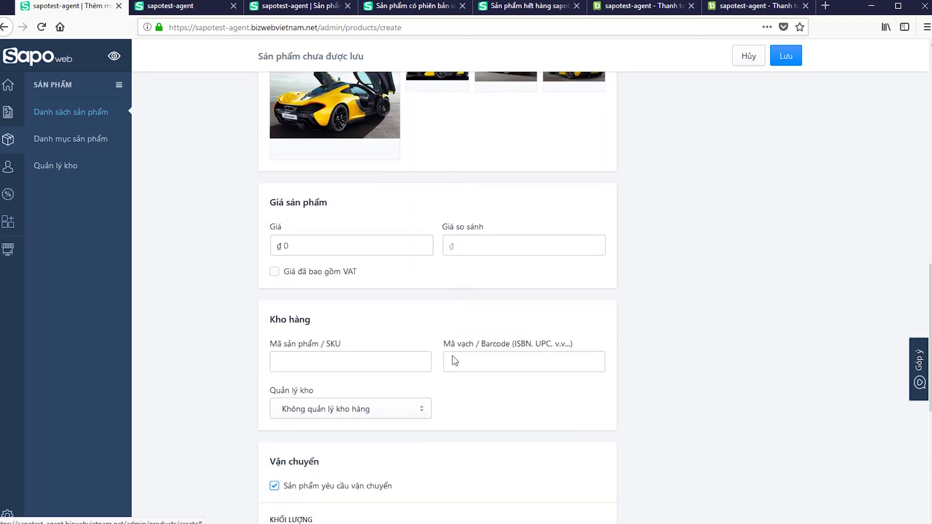
# - Enter price 500000 and compare-at price 1,000,000, and tick 'Giá đã bao gồm VAT'
pyautogui.click(388, 242)
pyautogui.write('5000000')
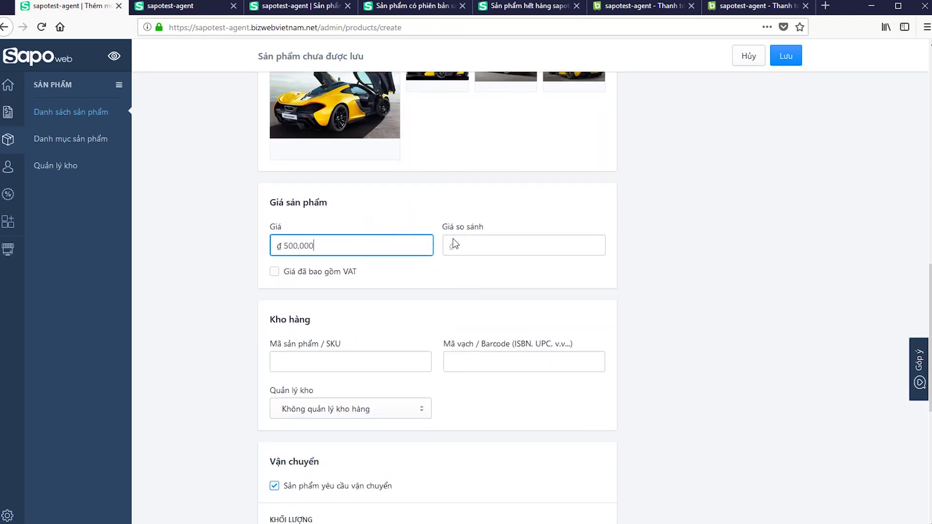
pyautogui.click(452, 243)
pyautogui.write('1,000,000')
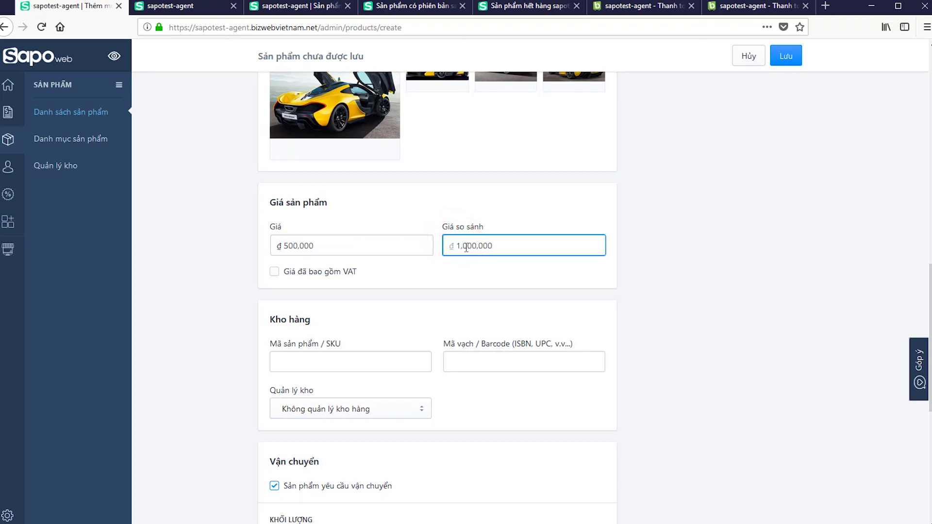
pyautogui.click(457, 290)
pyautogui.click(311, 275)
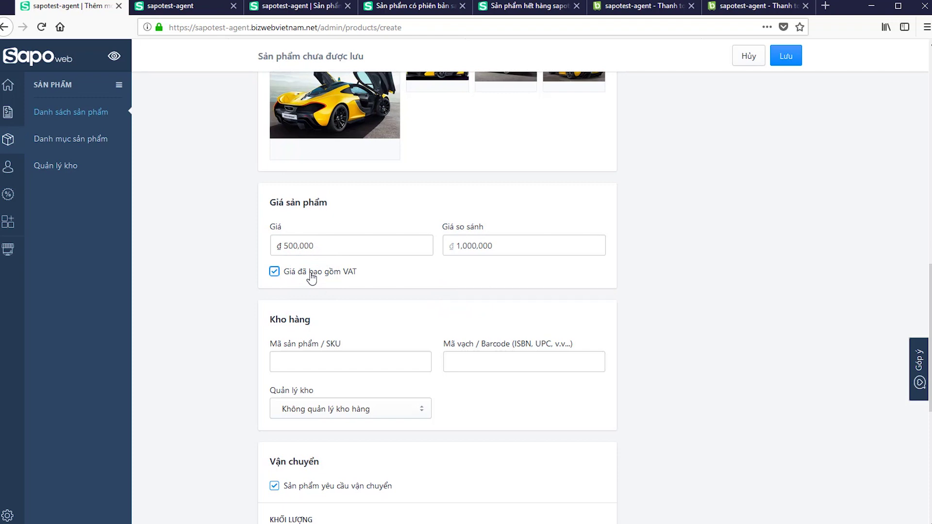
pyautogui.click(339, 365)
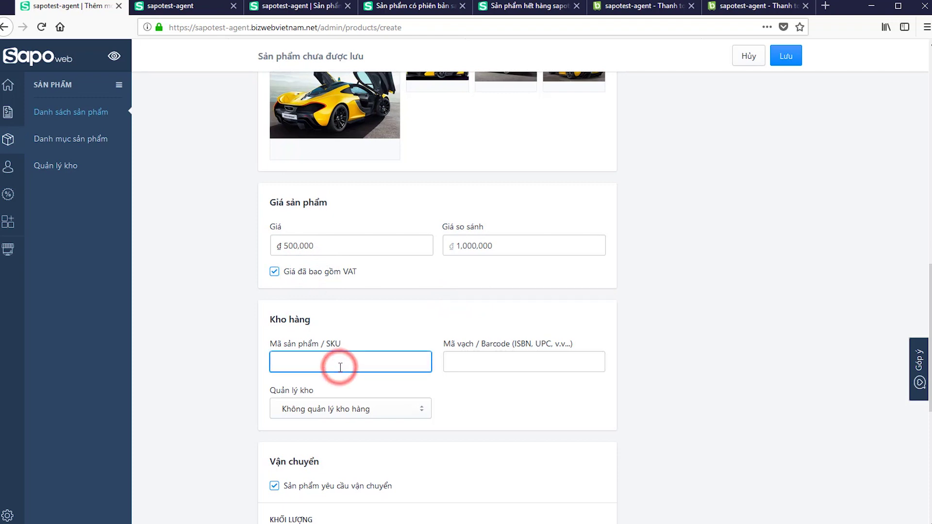
# - Give the product SKU SP01 and track its inventory with quantity 0
pyautogui.write('SP01')
pyautogui.click(508, 392)
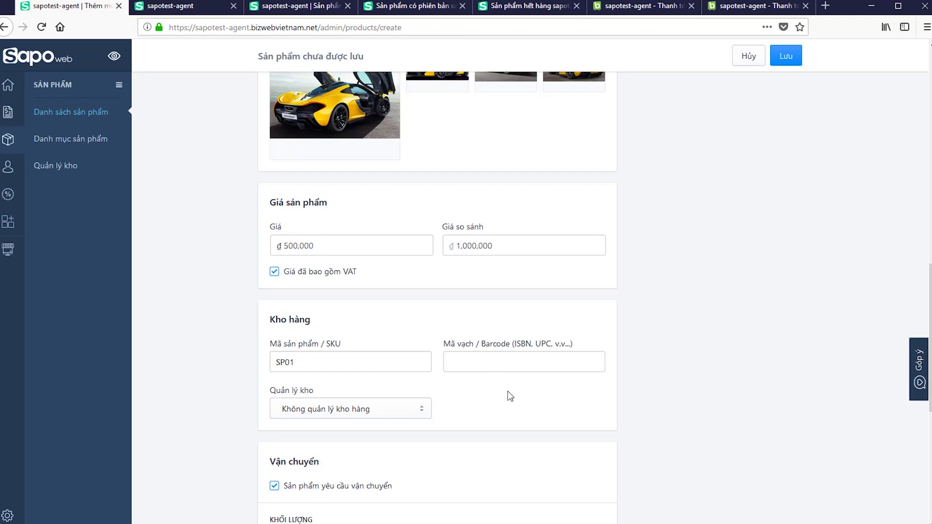
pyautogui.click(397, 413)
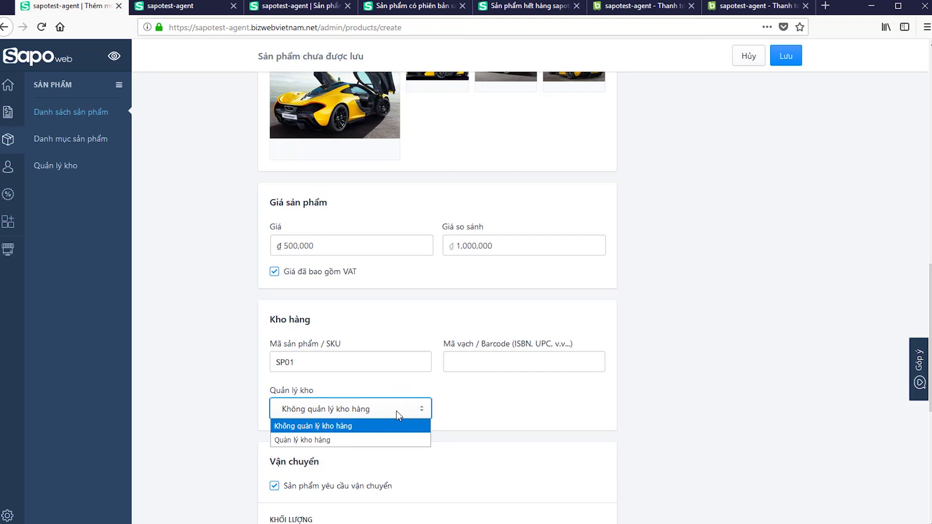
pyautogui.moveTo(373, 404); pyautogui.dragTo(356, 443)
pyautogui.click(356, 443)
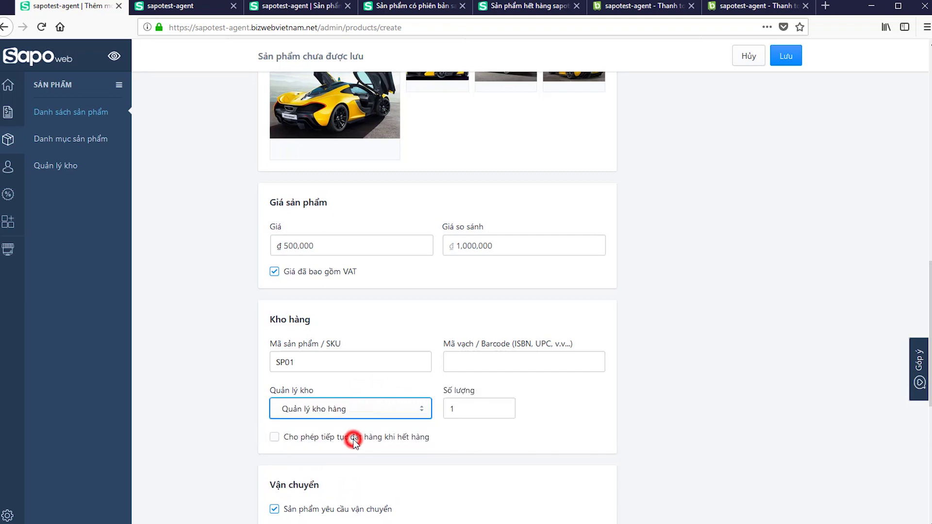
pyautogui.click(479, 413)
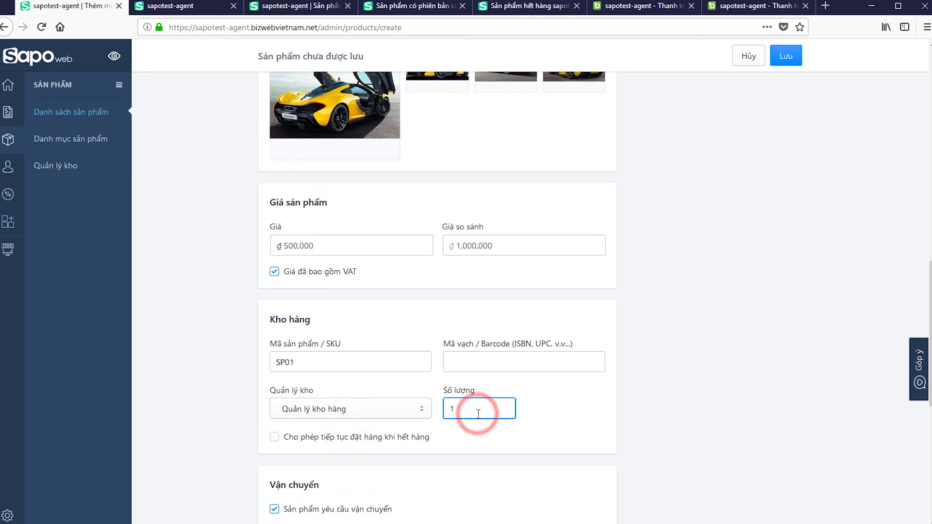
pyautogui.doubleClick(478, 413)
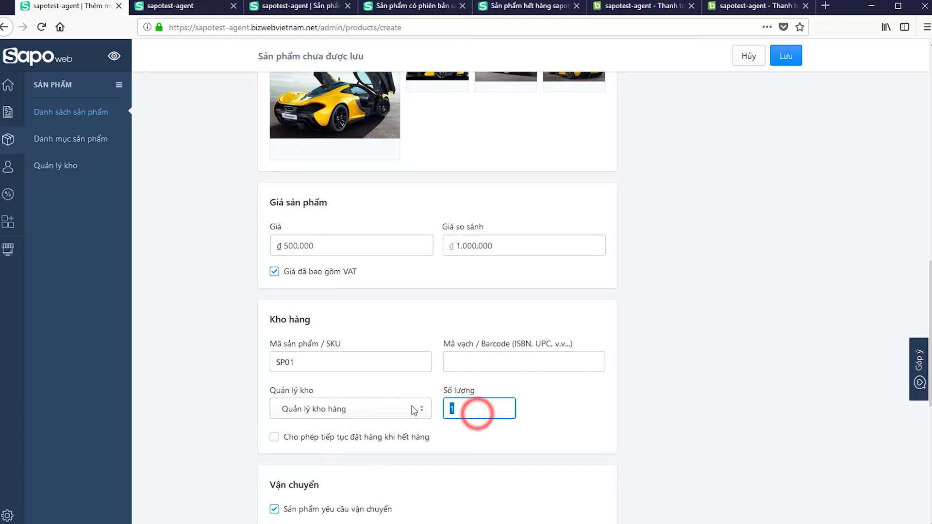
pyautogui.click(540, 412)
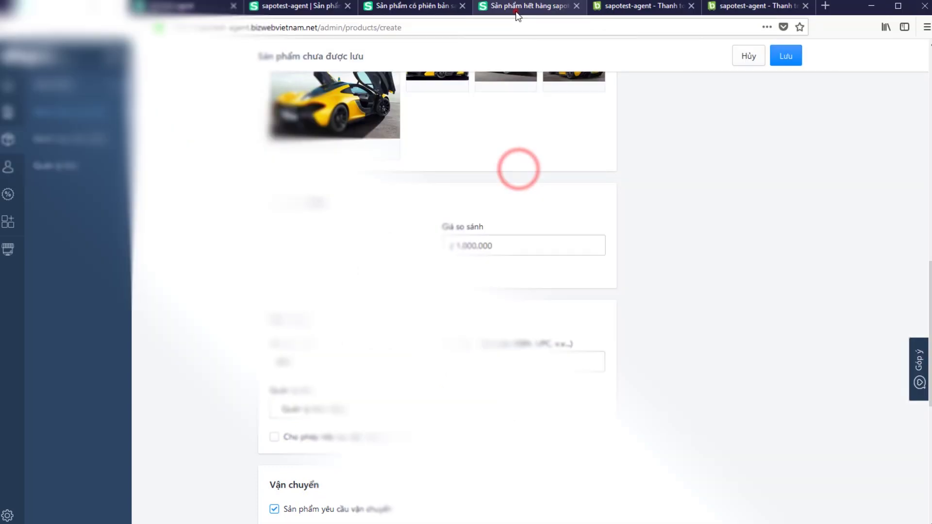
# - Allow customers to keep ordering the product when it is out of stock
pyautogui.click(513, 7)
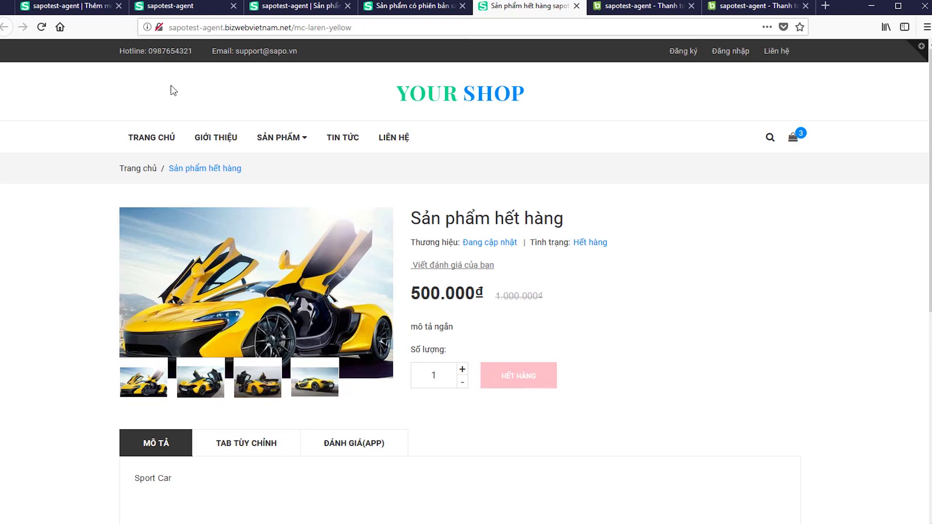
pyautogui.click(78, 7)
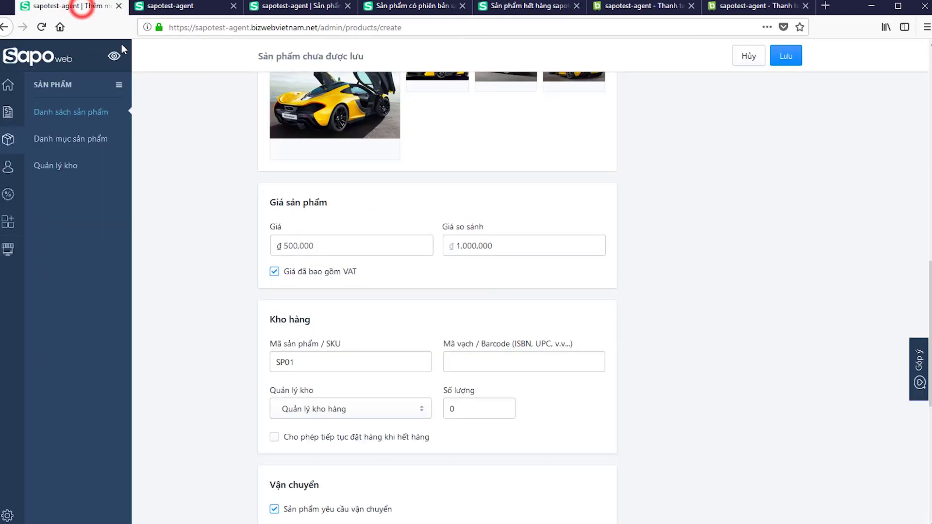
pyautogui.click(334, 442)
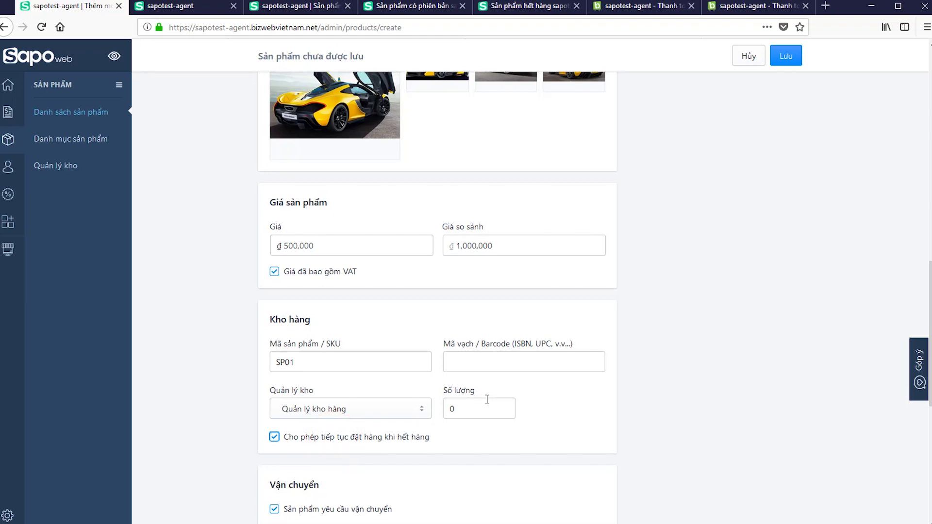
pyautogui.scroll(-4, 488, 400)
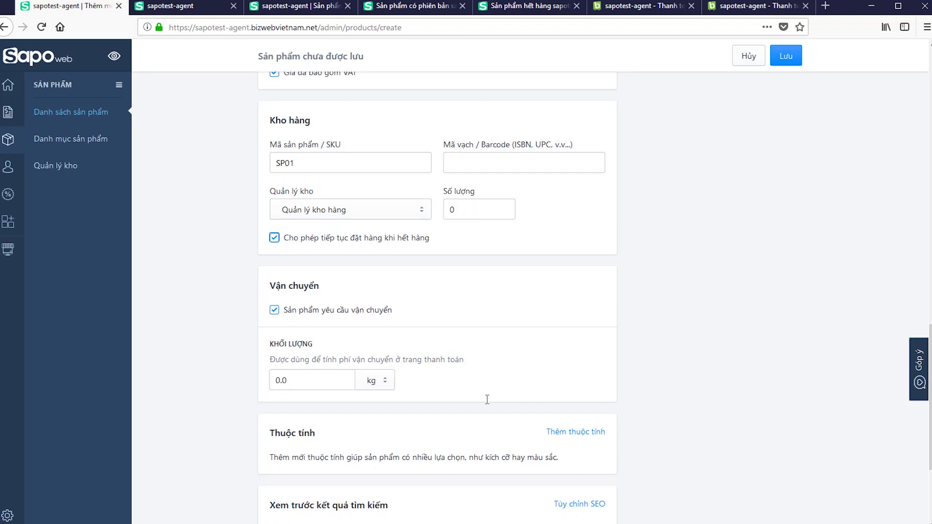
# - Set the product weight to 1 kg
pyautogui.click(327, 381)
pyautogui.write('1')
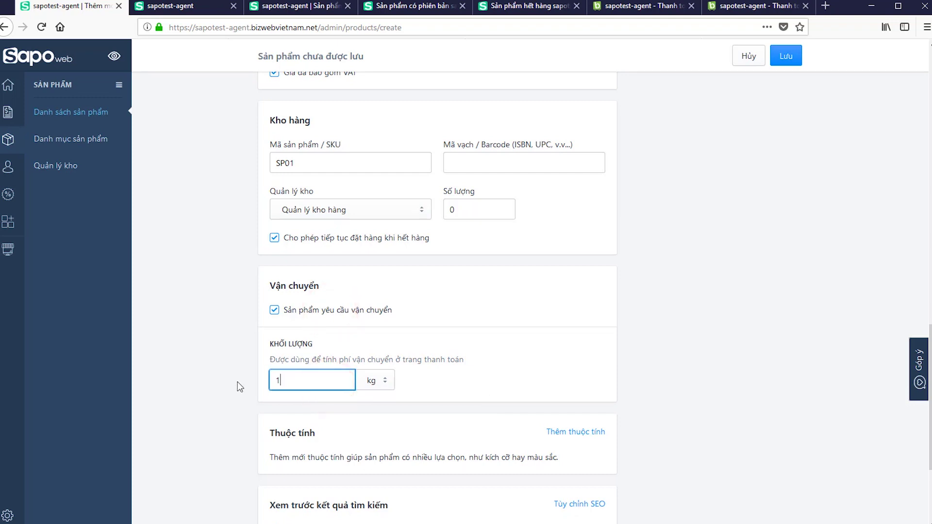
pyautogui.click(562, 360)
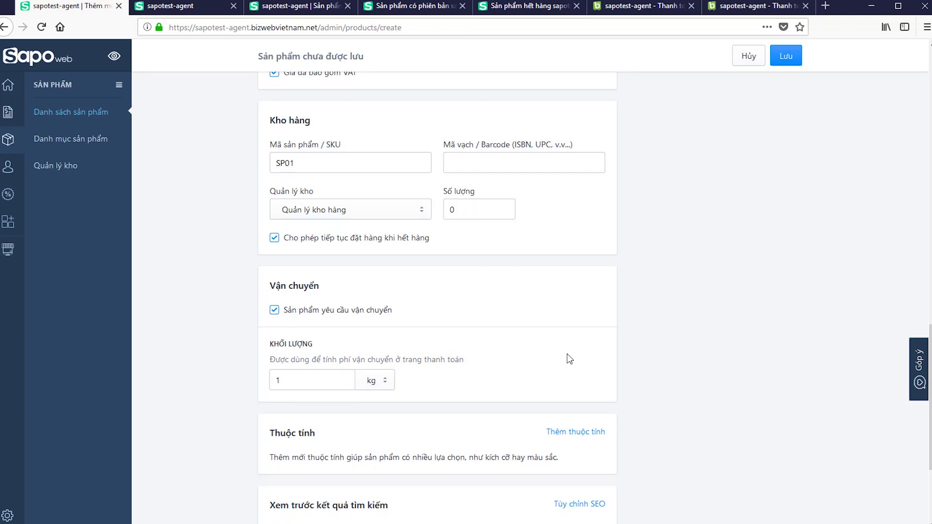
# - Add the Kích thước, Màu sắc and Chất liệu product attributes
pyautogui.scroll(-3, 471, 389)
pyautogui.click(576, 302)
pyautogui.click(312, 420)
pyautogui.click(321, 457)
# - Fill the SEO title 'Mc Laren', description 'Nội dung chi tiết' and alias 'mc-laren'
pyautogui.scroll(-3, 468, 304)
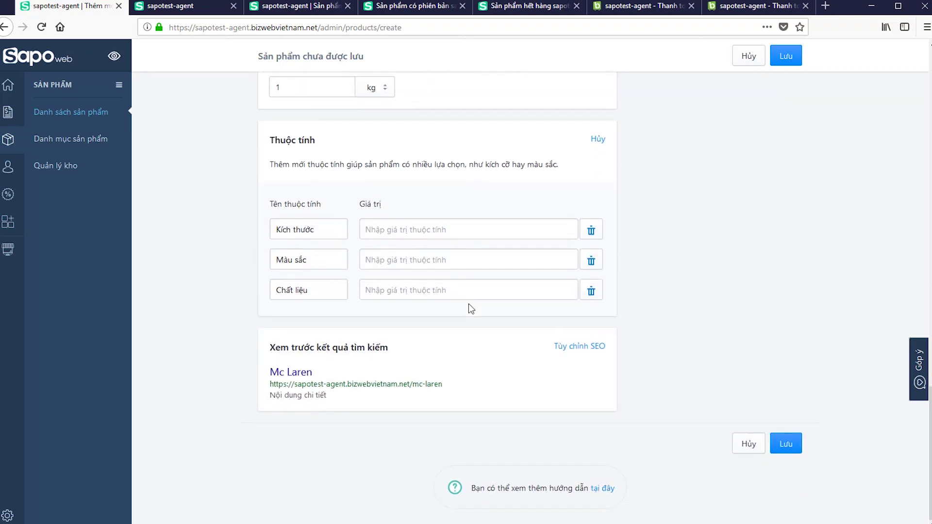
pyautogui.click(582, 348)
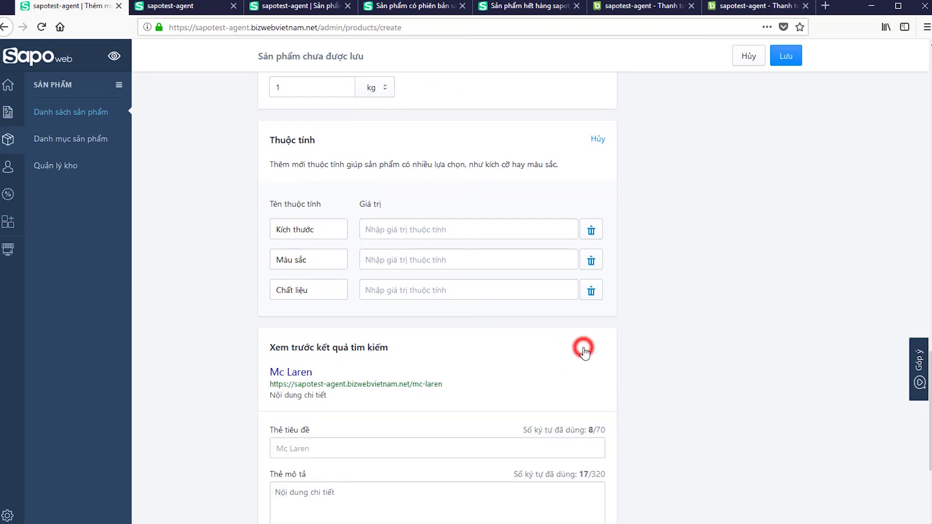
pyautogui.scroll(-3, 585, 351)
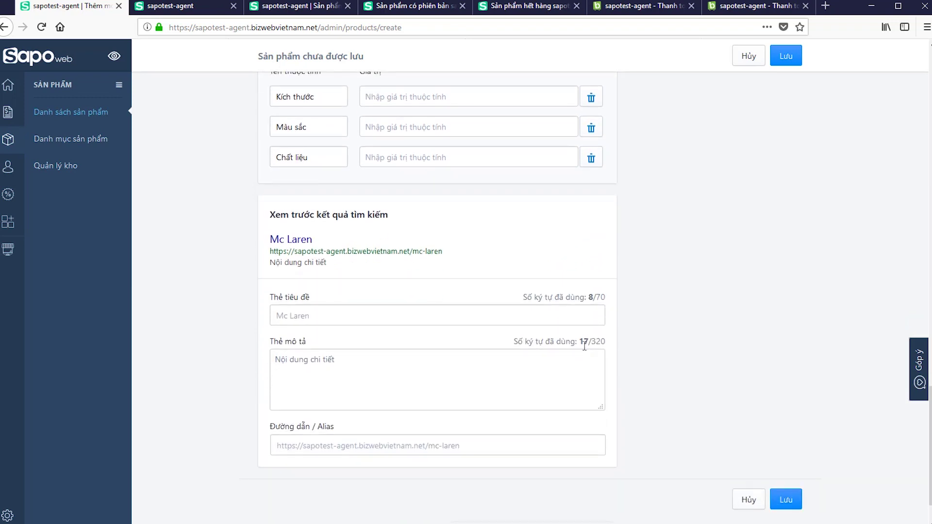
pyautogui.click(429, 318)
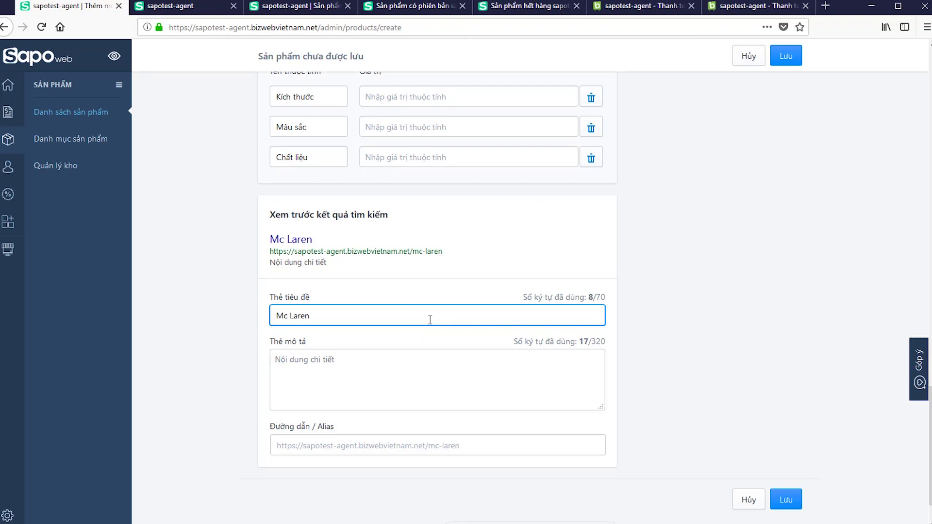
pyautogui.click(425, 373)
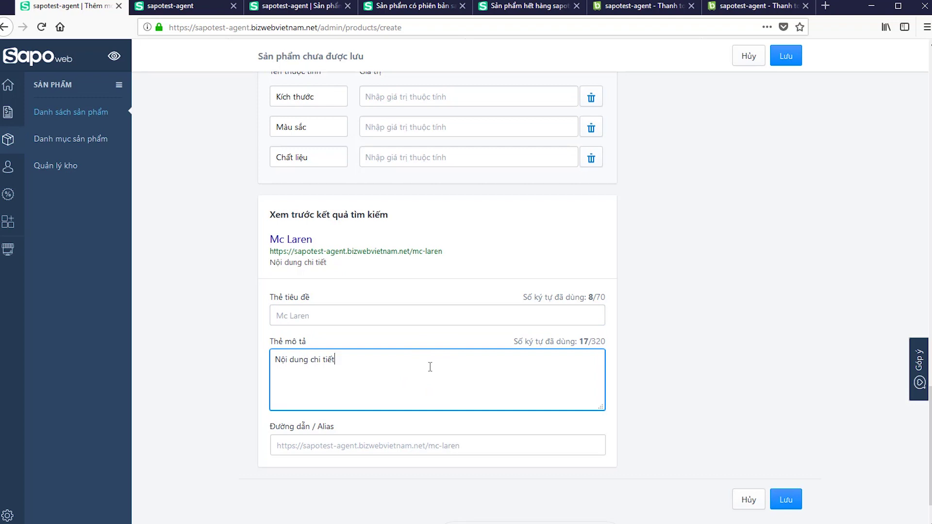
pyautogui.click(474, 446)
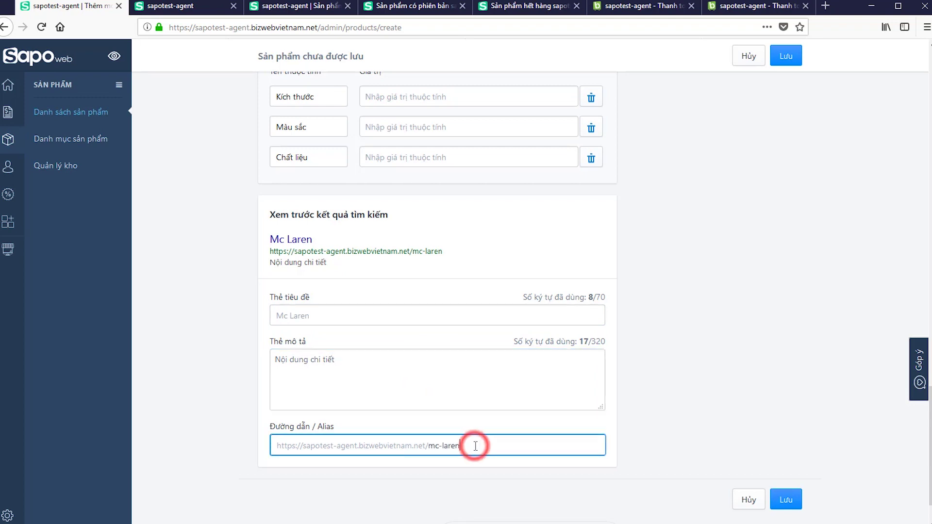
pyautogui.doubleClick(474, 446)
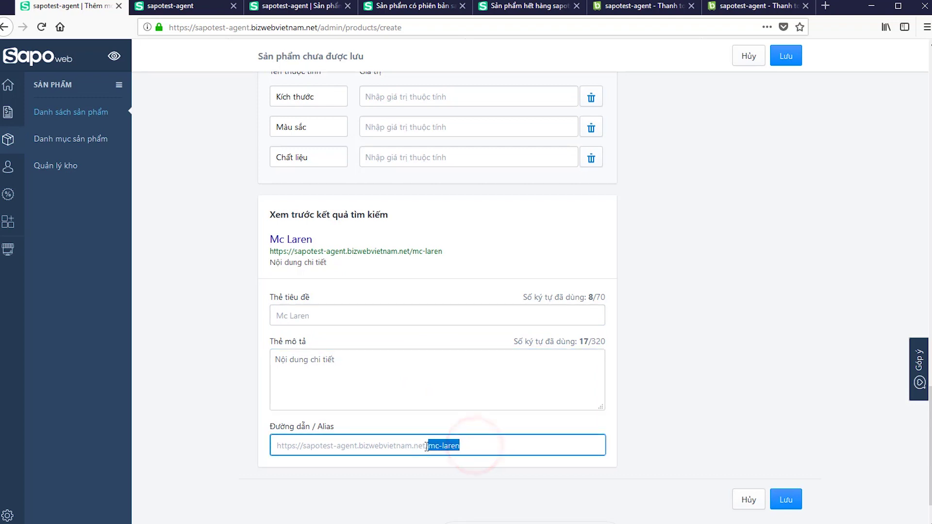
pyautogui.click(477, 449)
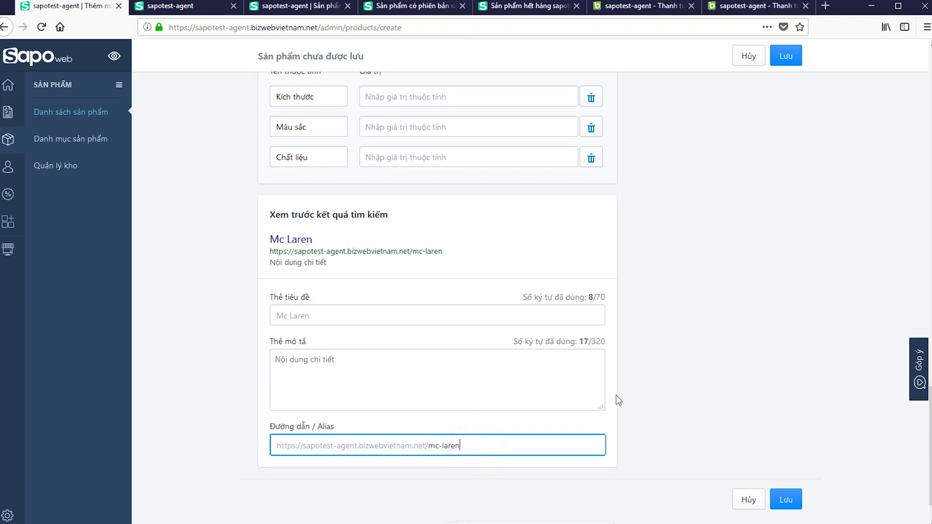
pyautogui.scroll(20, 618, 401)
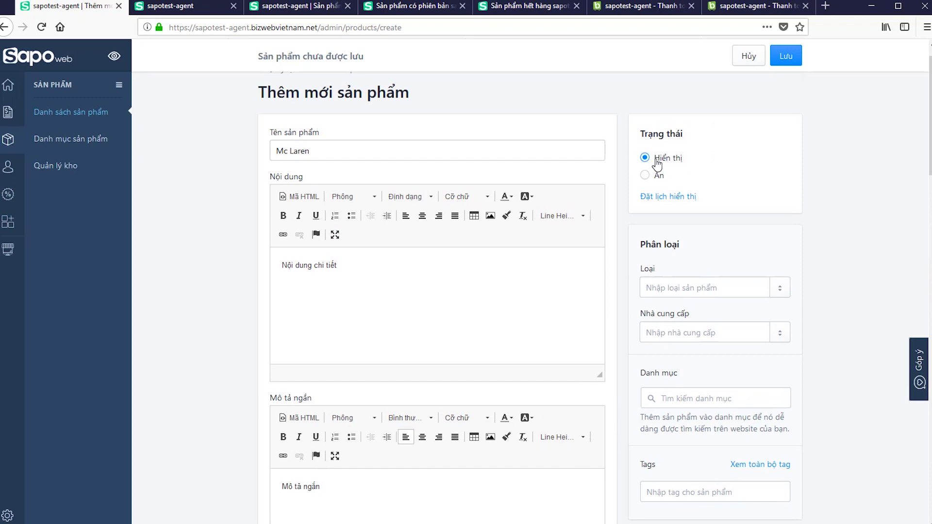
# - Open the scheduled display time settings, then cancel scheduling
pyautogui.click(660, 196)
pyautogui.click(662, 215)
pyautogui.click(719, 216)
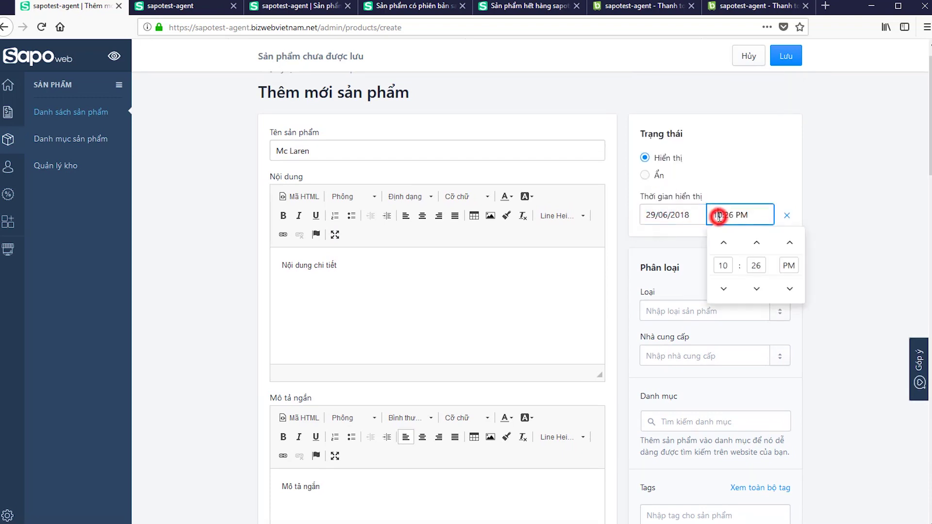
pyautogui.click(787, 216)
pyautogui.scroll(-2, 777, 216)
# - Browse the existing product type and supplier lists without choosing one
pyautogui.click(722, 214)
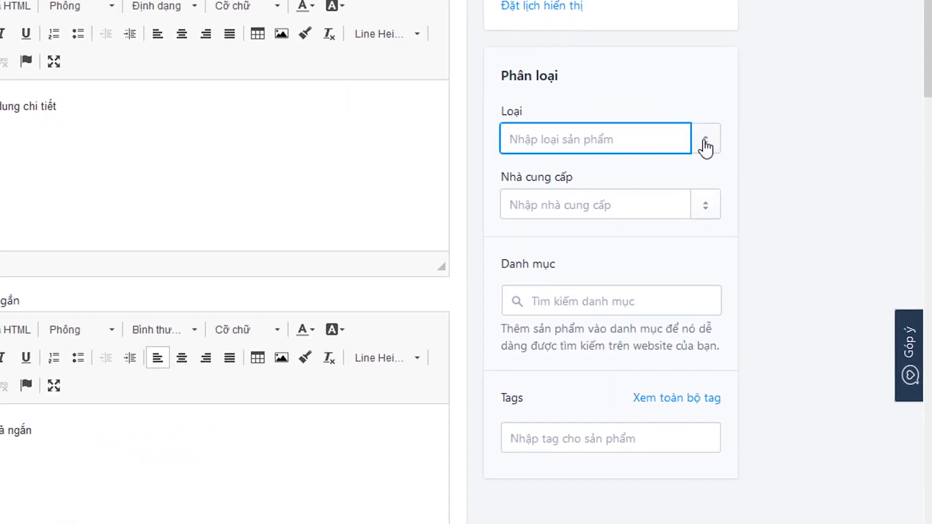
pyautogui.click(773, 216)
pyautogui.moveTo(712, 200); pyautogui.dragTo(678, 144)
pyautogui.click(640, 141)
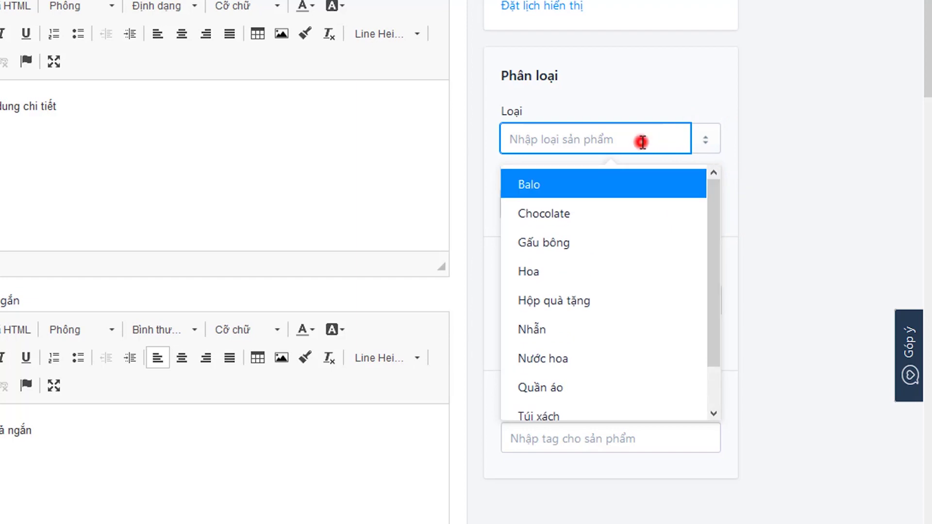
pyautogui.click(693, 83)
pyautogui.click(708, 207)
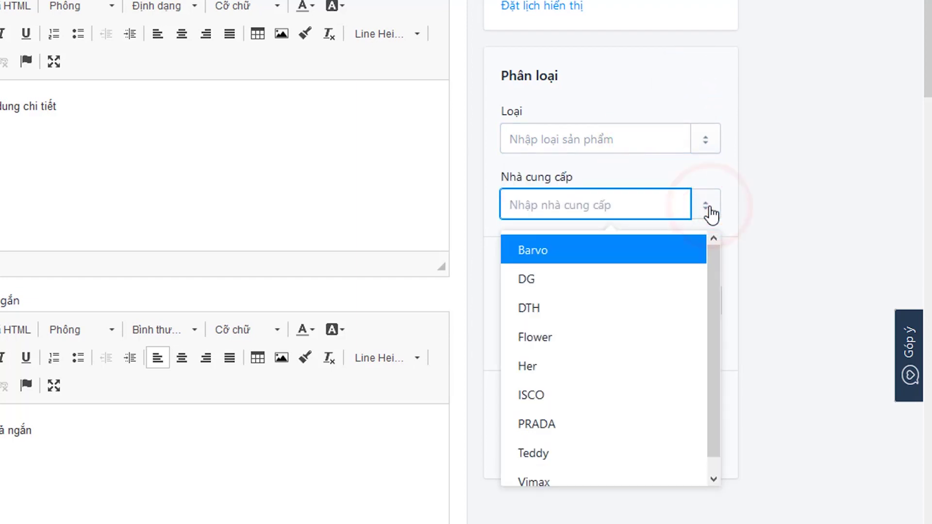
pyautogui.click(658, 64)
# - Add Sport Car as the product type and Mc Laren as the supplier
pyautogui.click(616, 137)
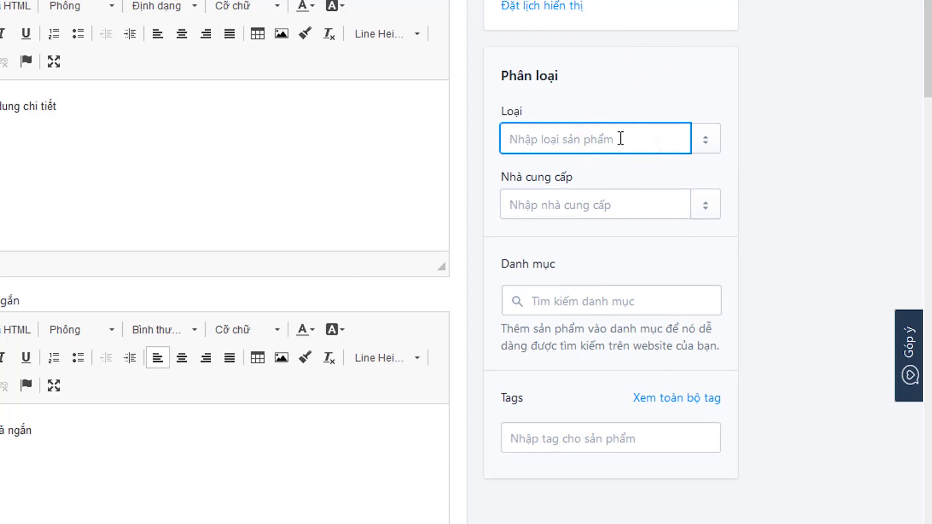
pyautogui.write('Sport Car')
pyautogui.click(610, 189)
pyautogui.click(600, 205)
pyautogui.write('Mc Laren')
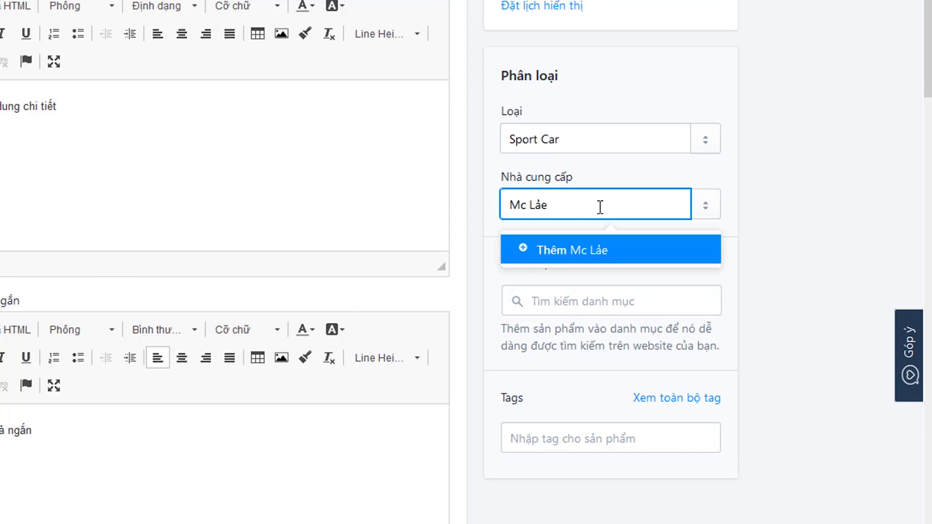
pyautogui.click(593, 253)
# - Put the product in Sản phẩm mới, Sản phẩm khuyến mãi and Sản phẩm nổi bật
pyautogui.scroll(-1, 593, 253)
pyautogui.click(593, 240)
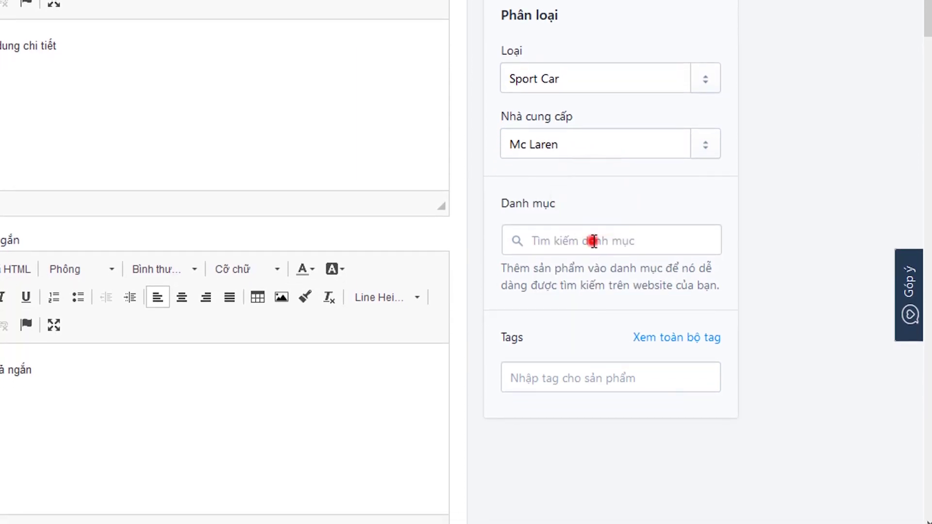
pyautogui.moveTo(712, 375); pyautogui.dragTo(703, 412)
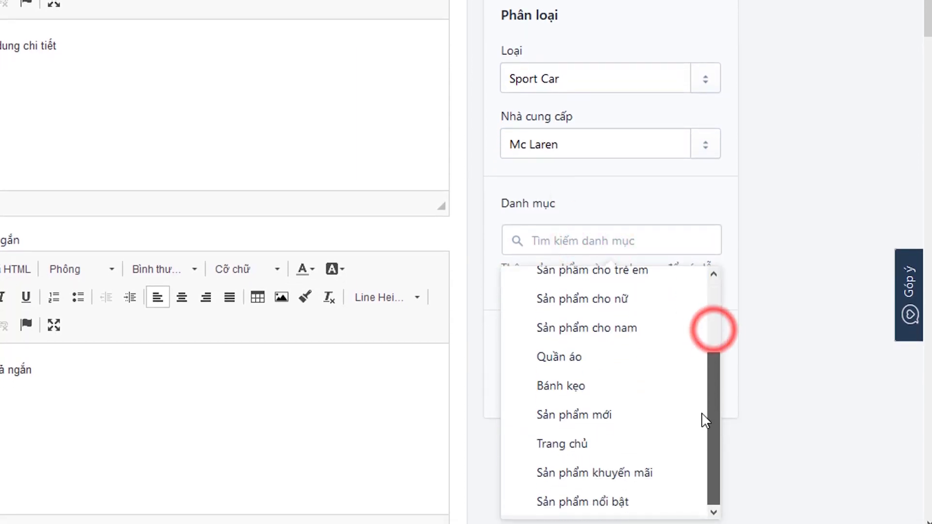
pyautogui.click(540, 417)
pyautogui.click(537, 473)
pyautogui.click(537, 501)
pyautogui.click(772, 287)
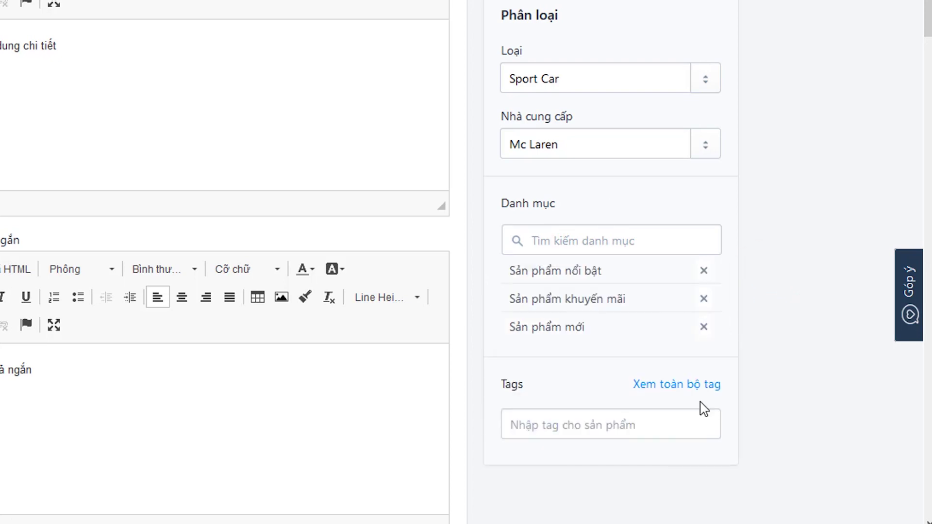
pyautogui.click(600, 427)
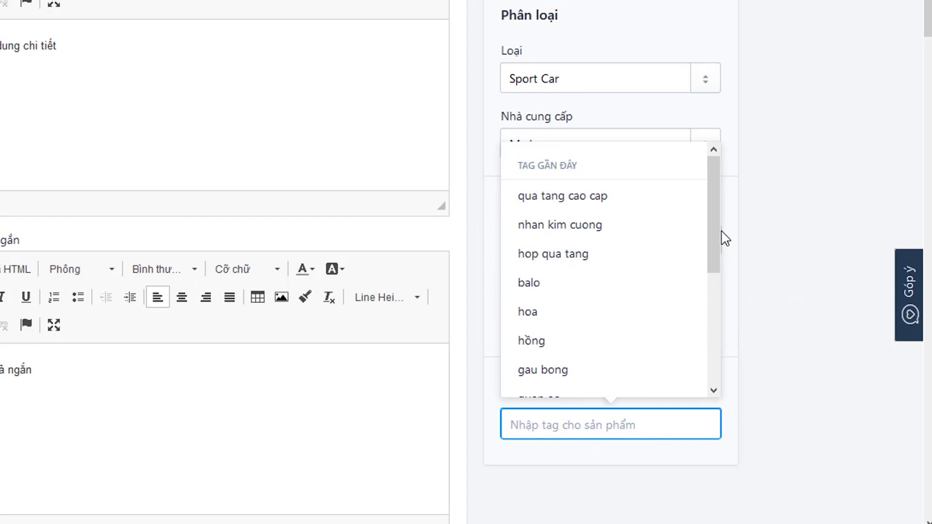
pyautogui.moveTo(718, 236); pyautogui.dragTo(699, 225)
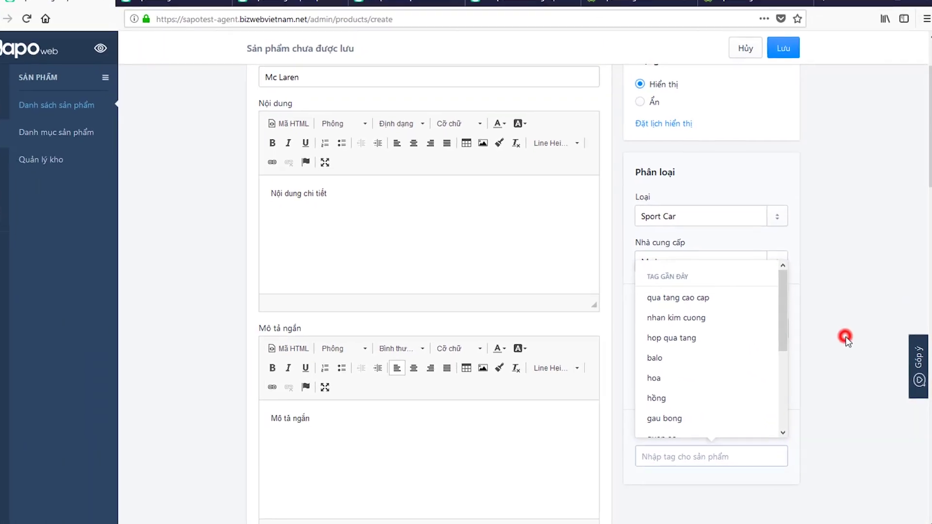
# - Tag the product 'sport car'
pyautogui.click(845, 339)
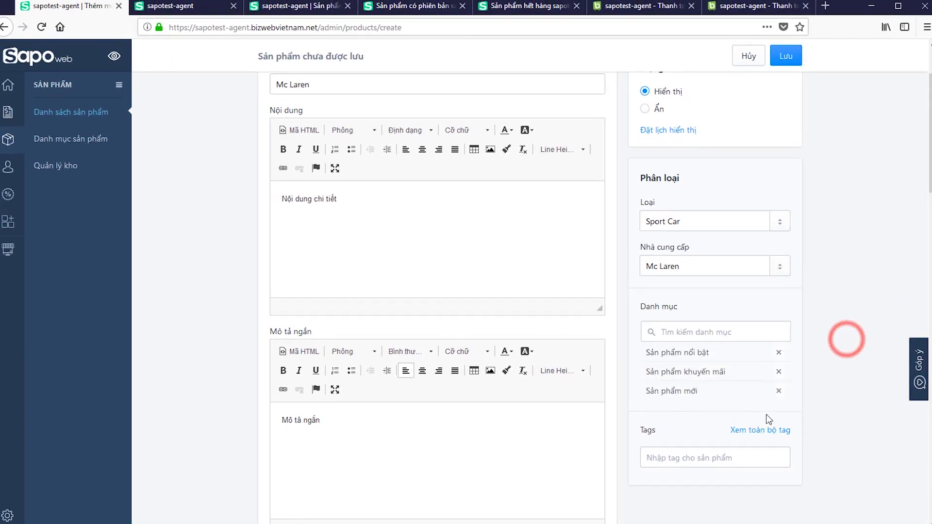
pyautogui.click(750, 429)
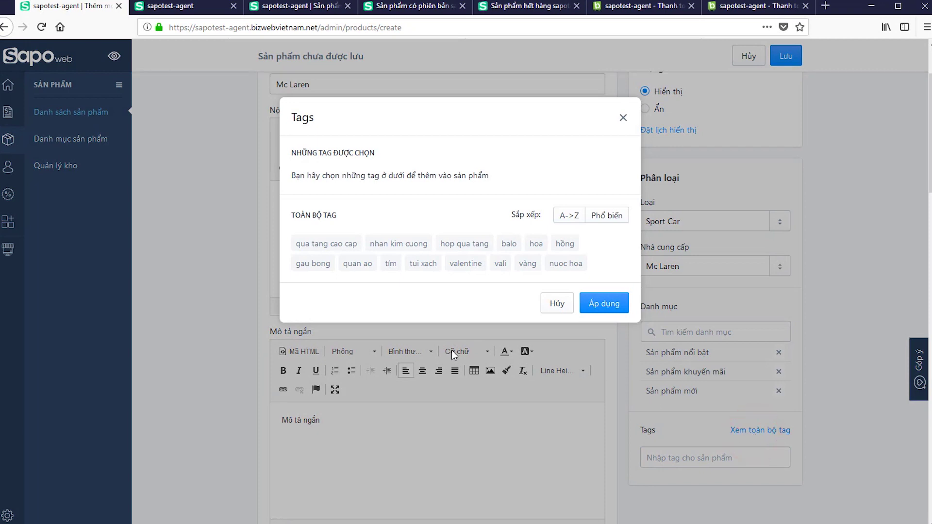
pyautogui.click(553, 303)
pyautogui.click(697, 463)
pyautogui.write('sport car')
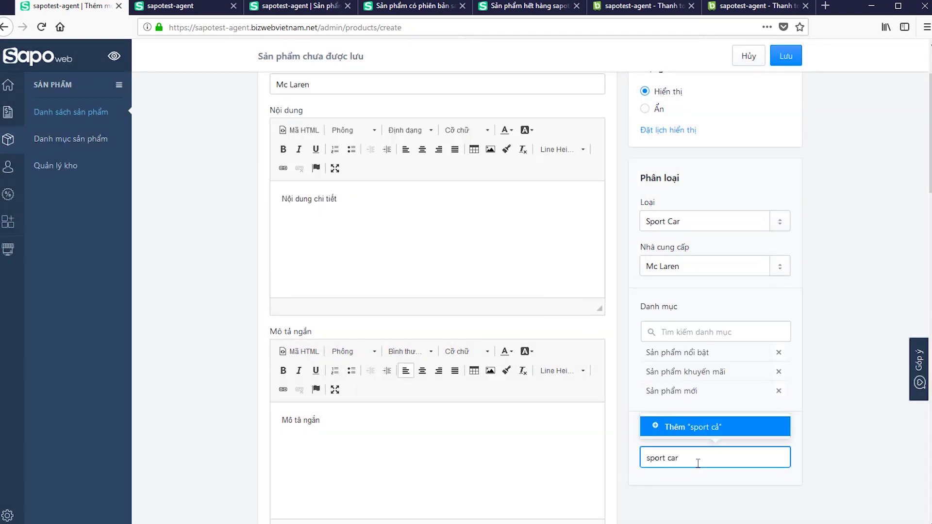
pyautogui.press('Return')
# - Save the new Mc Laren product
pyautogui.scroll(-4, 733, 226)
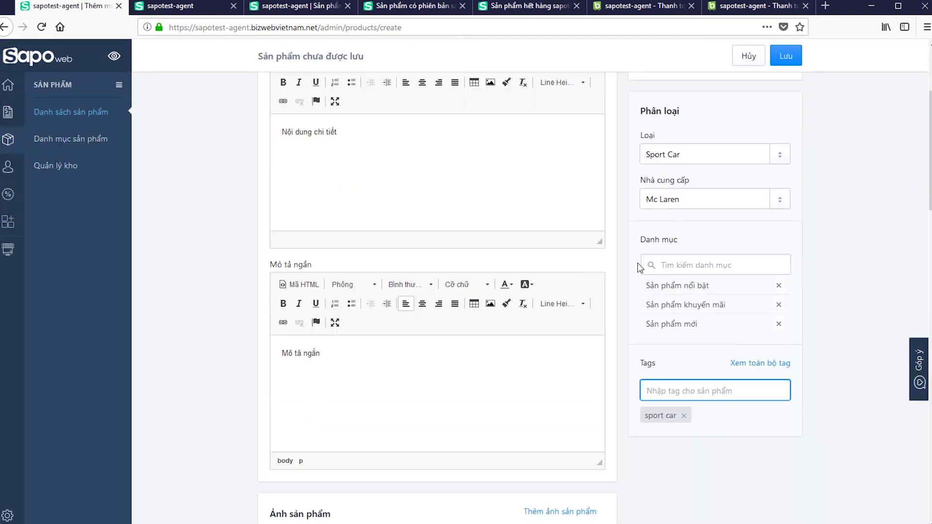
pyautogui.scroll(6, 639, 264)
pyautogui.click(786, 57)
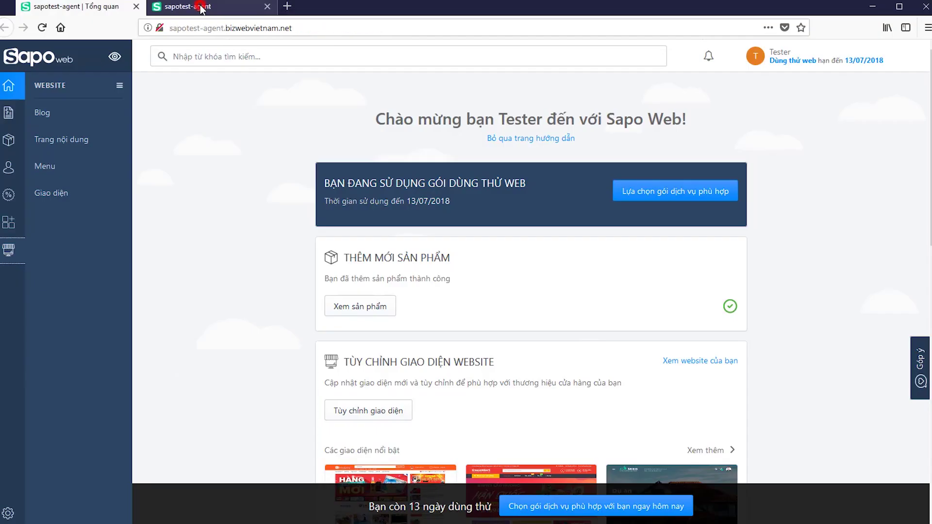
# - Switch to the YOUR SHOP storefront and clear the selected header text
pyautogui.click(202, 8)
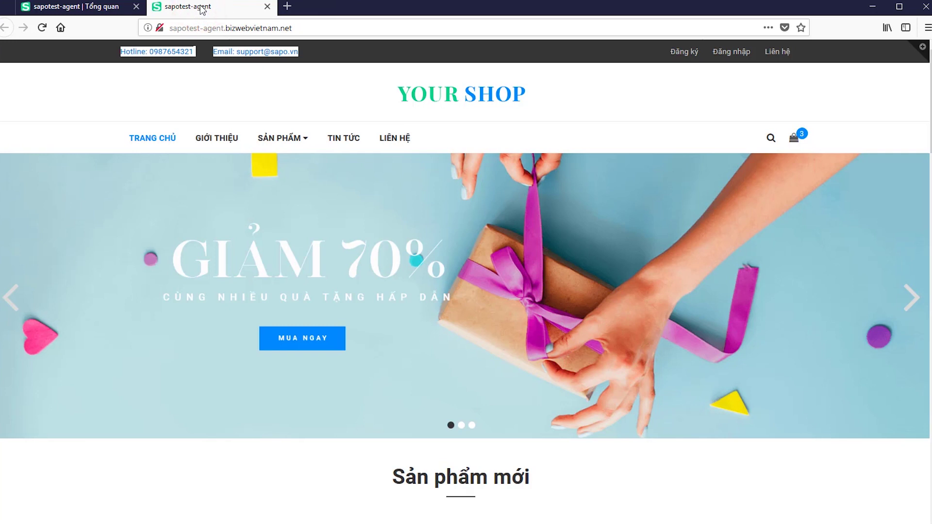
pyautogui.click(310, 81)
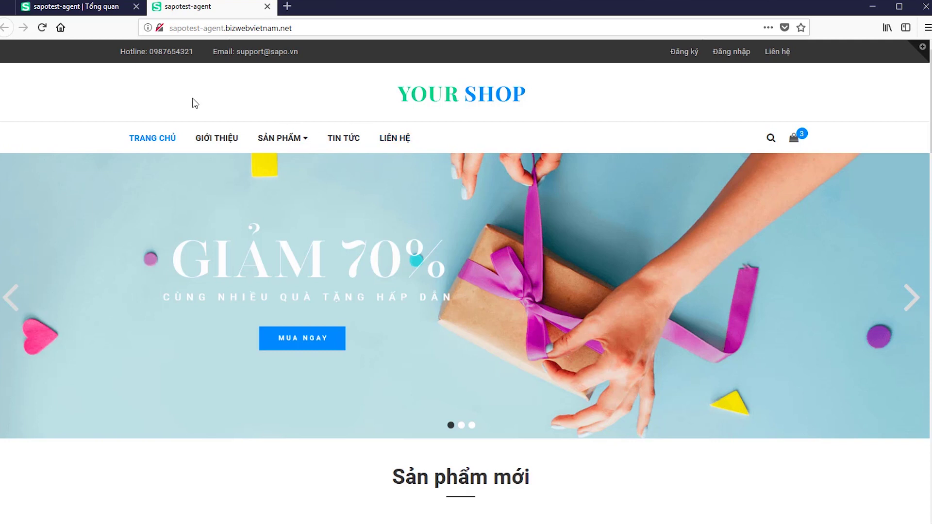
# - Open Main menu for editing from the website navigation settings
pyautogui.click(100, 13)
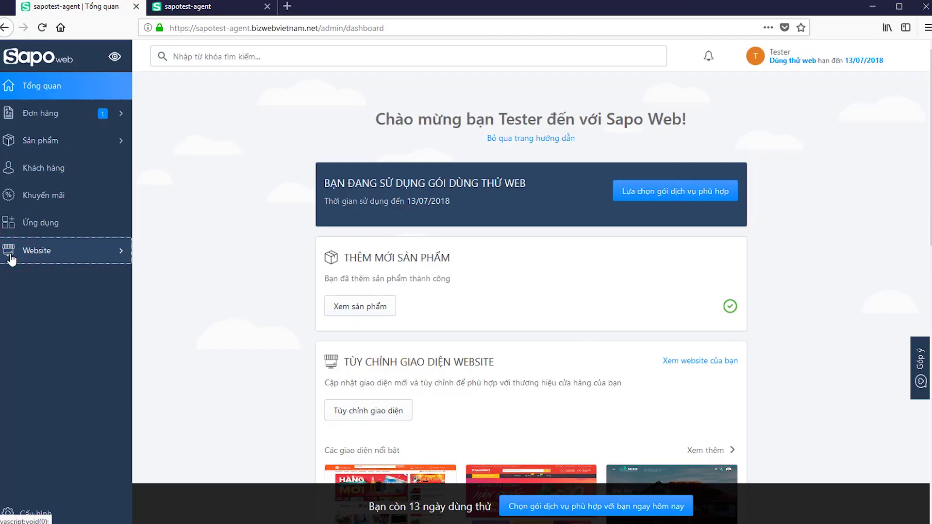
pyautogui.click(12, 259)
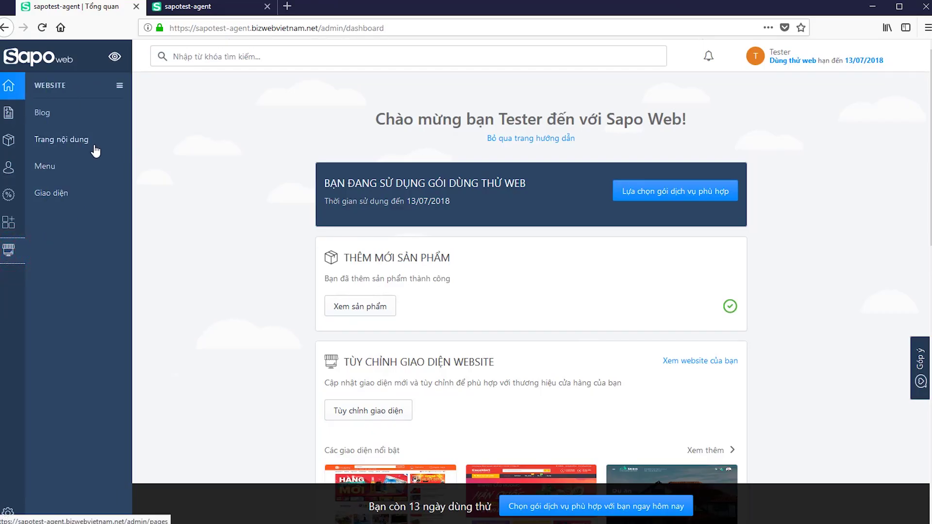
pyautogui.click(64, 169)
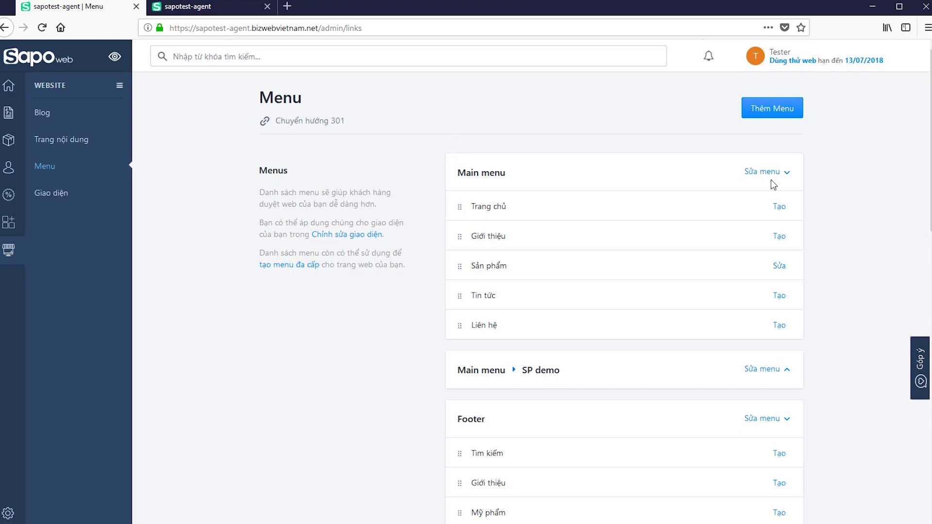
pyautogui.moveTo(551, 171); pyautogui.dragTo(456, 173)
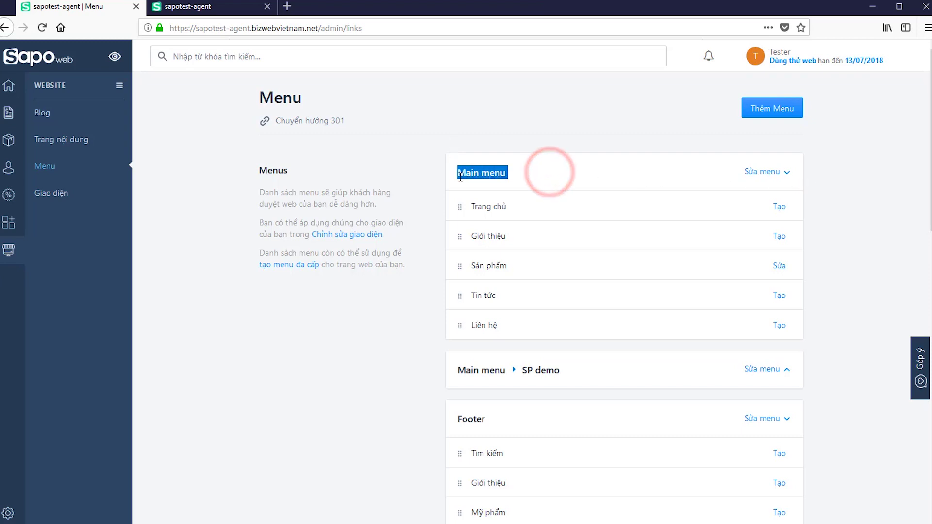
pyautogui.click(556, 165)
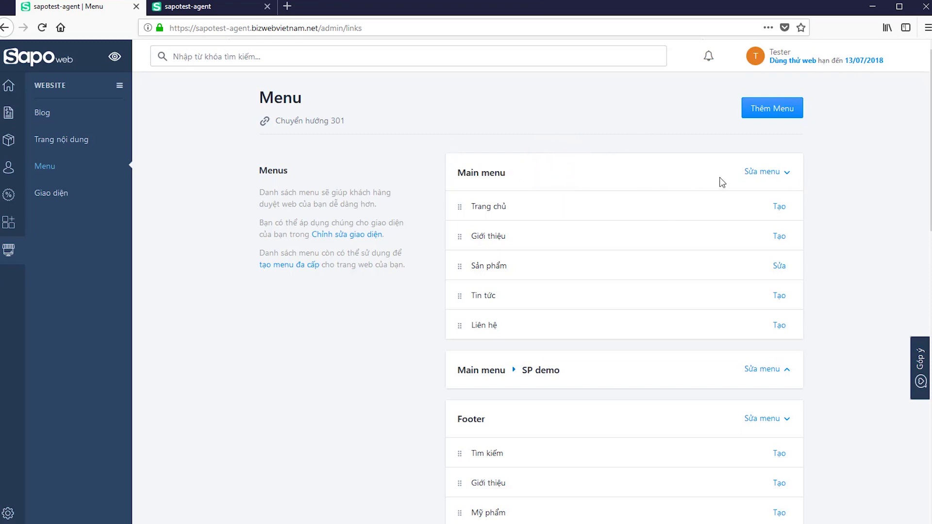
pyautogui.click(762, 172)
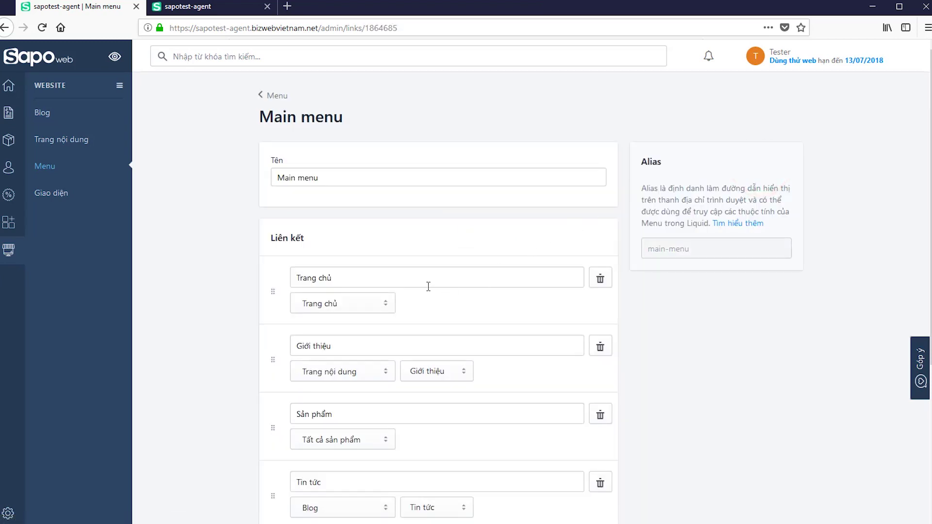
# - Add a 'Bảng giá' link to the Bảng giá content page and save the menu
pyautogui.scroll(-2, 429, 286)
pyautogui.scroll(-2, 428, 287)
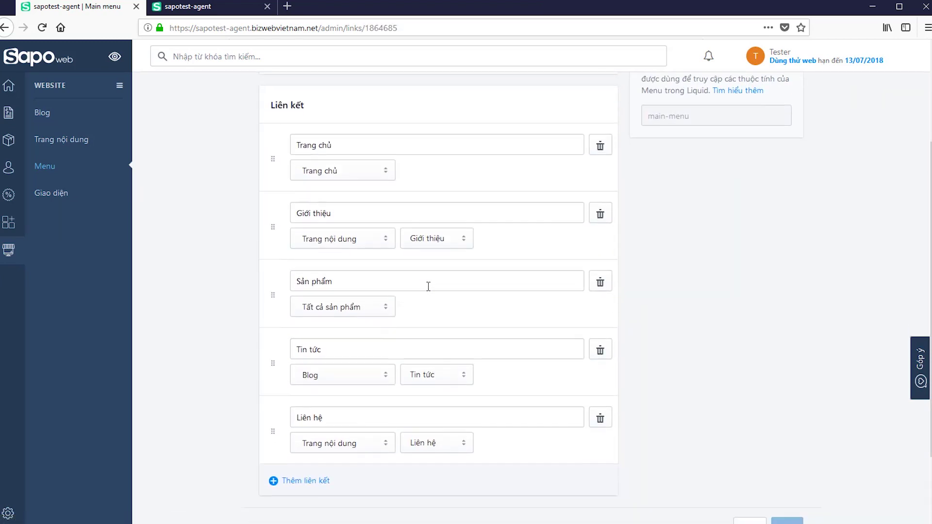
pyautogui.click(312, 486)
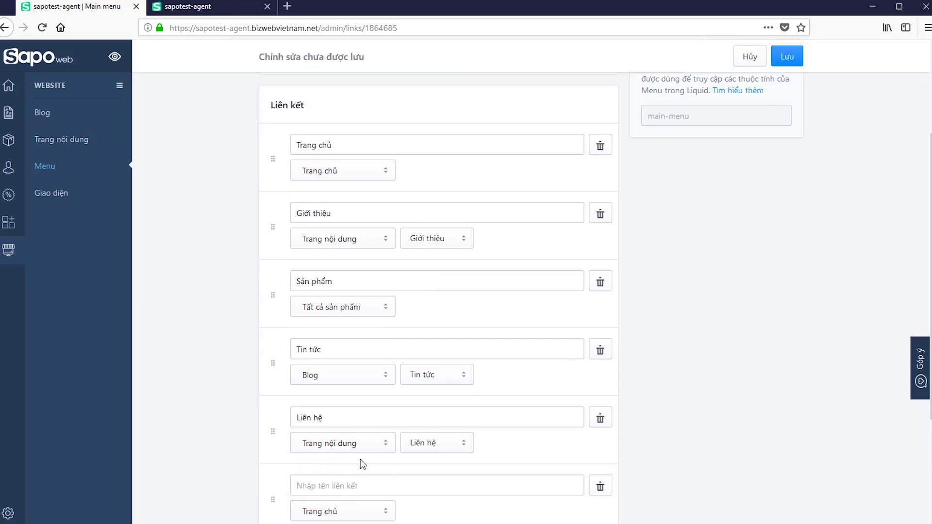
pyautogui.scroll(-4, 366, 456)
pyautogui.click(367, 356)
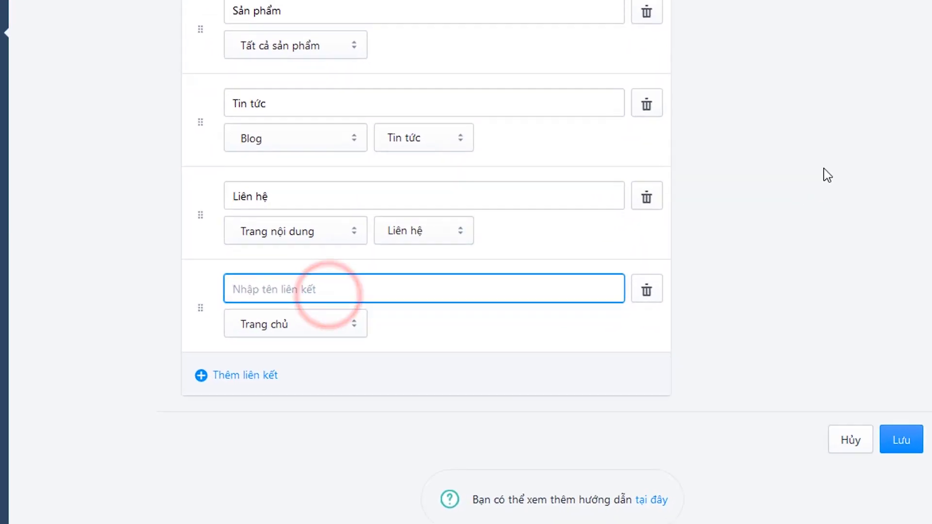
pyautogui.write('Bảng giá')
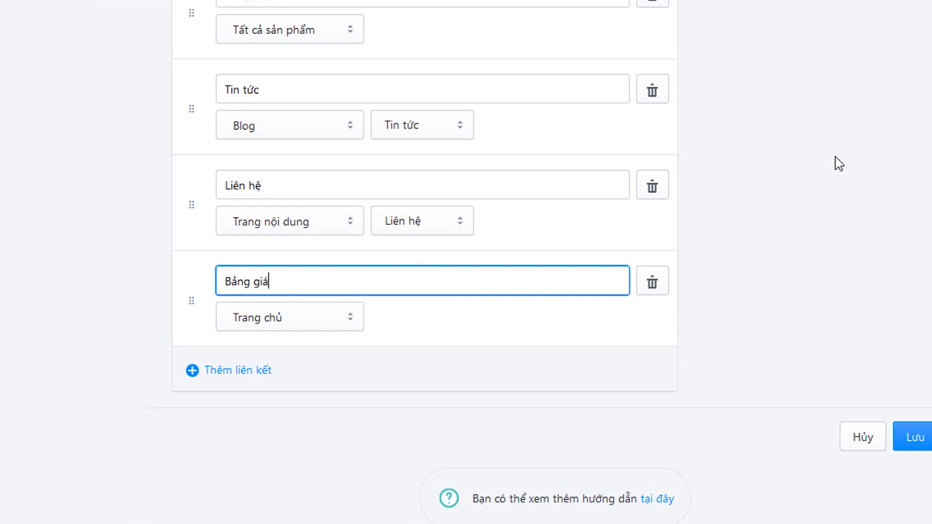
pyautogui.click(463, 329)
pyautogui.scroll(-1, 350, 327)
pyautogui.click(322, 286)
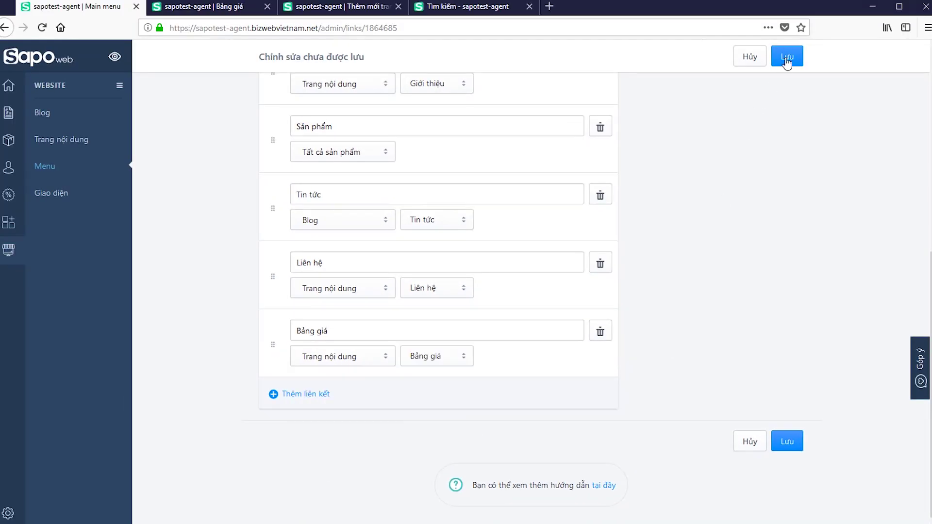
pyautogui.click(787, 61)
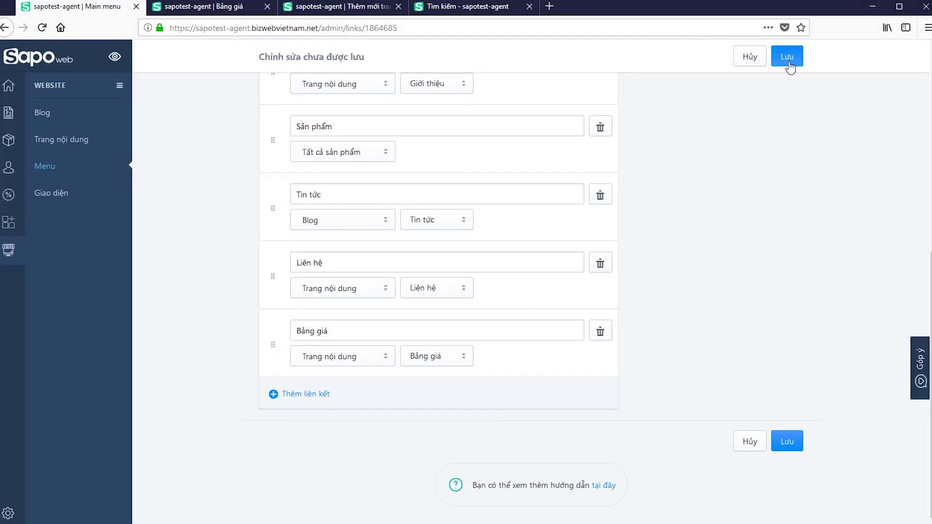
pyautogui.click(789, 63)
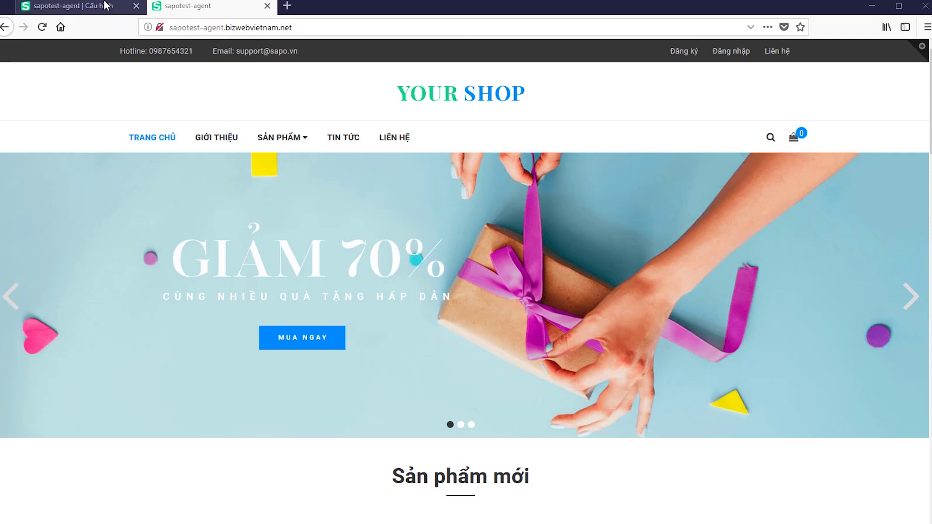
# - Return to the admin tab showing the Cấu hình settings page
pyautogui.click(69, 6)
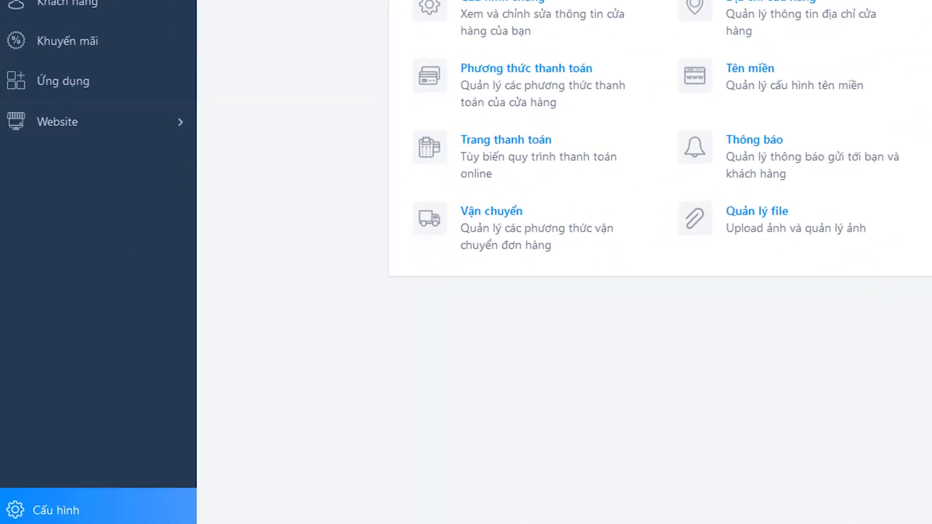
# - Open the general store settings and review the website name against the storefront
pyautogui.click(74, 505)
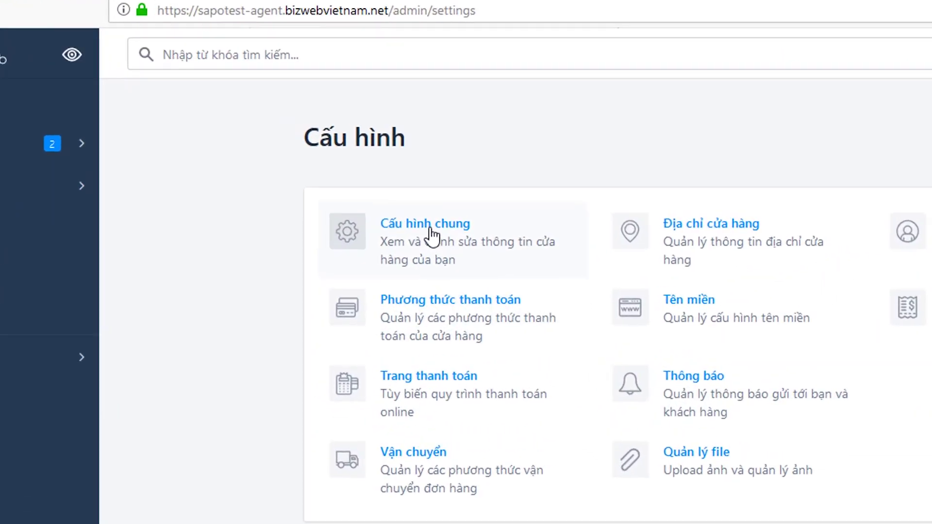
pyautogui.click(433, 237)
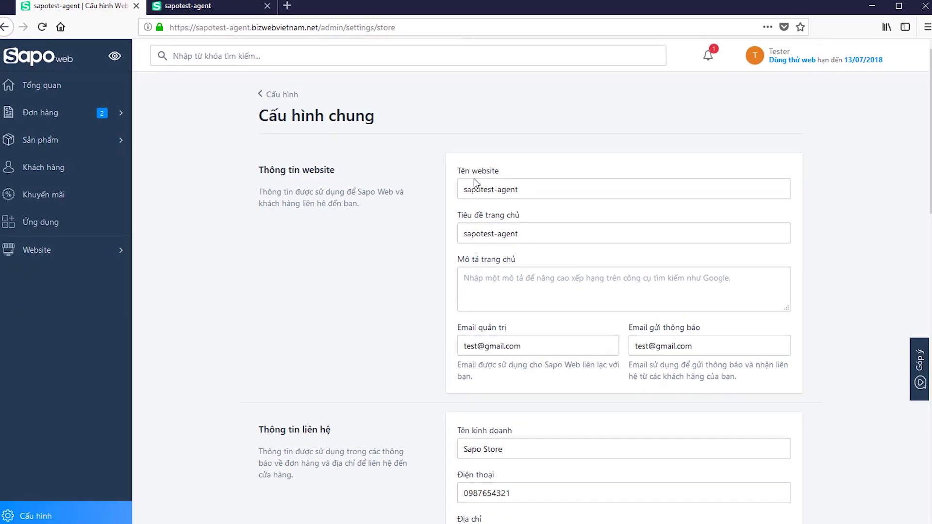
pyautogui.moveTo(249, 170); pyautogui.dragTo(357, 179)
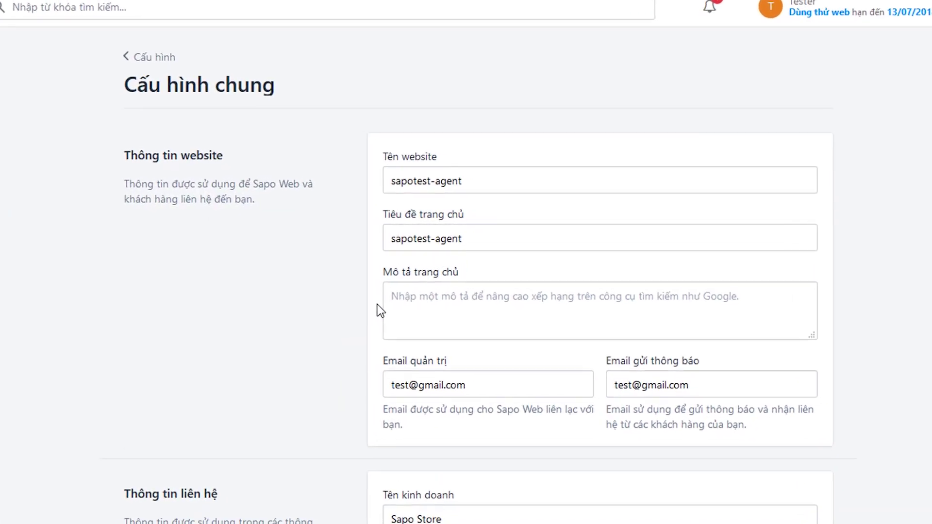
pyautogui.click(471, 177)
pyautogui.hotkey('ctrl', 'a')
pyautogui.click(479, 182)
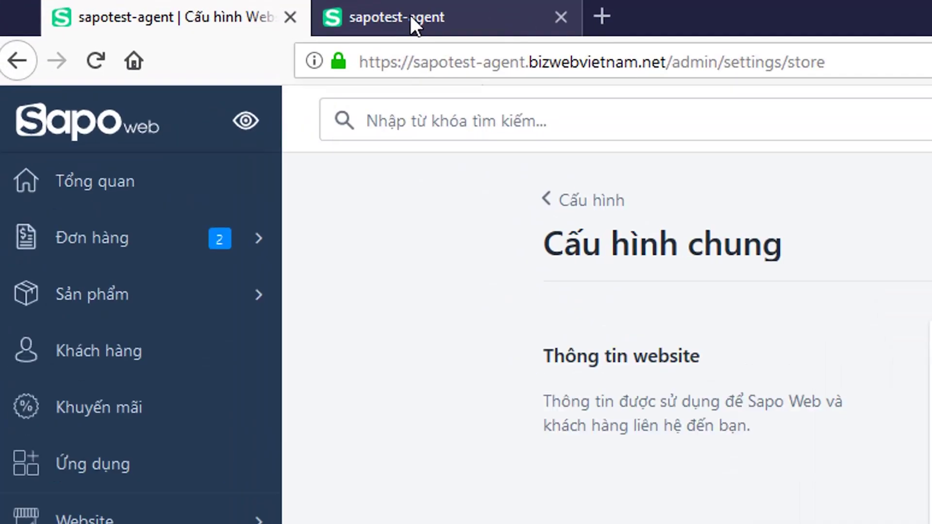
pyautogui.click(199, 11)
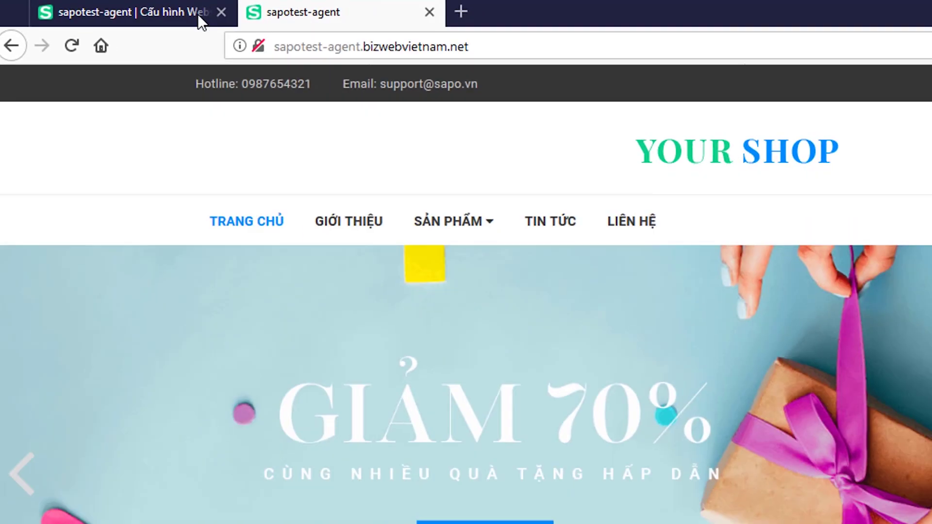
pyautogui.click(321, 24)
# - Enter 'Website sapo test' as the homepage description and save the general settings
pyautogui.click(554, 282)
pyautogui.write('SA')
pyautogui.press('BackSpace')
pyautogui.press('BackSpace')
pyautogui.write('Website sapo test')
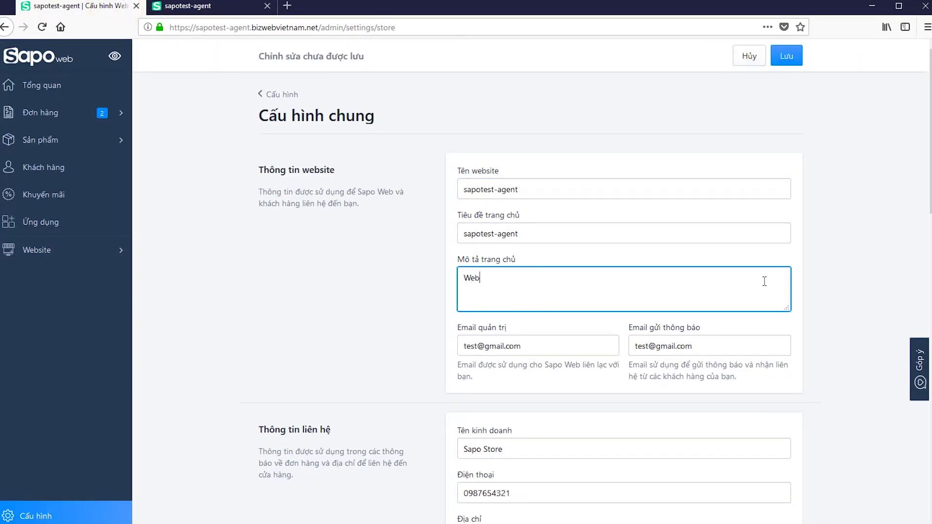
pyautogui.click(219, 333)
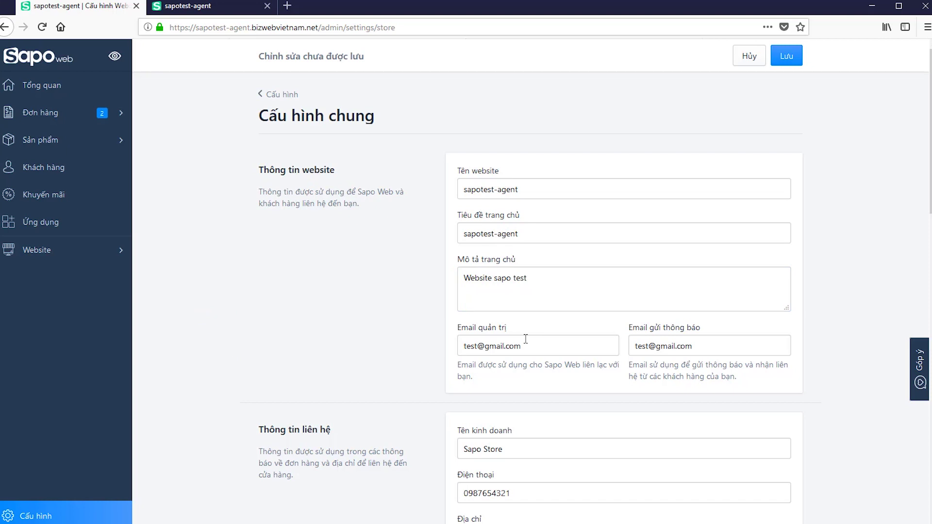
pyautogui.click(707, 345)
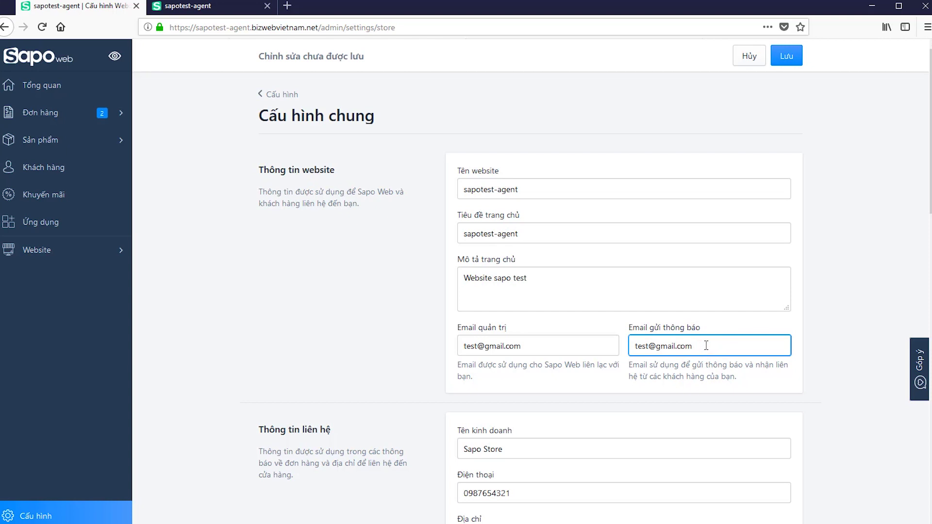
pyautogui.click(786, 383)
pyautogui.scroll(-3, 776, 377)
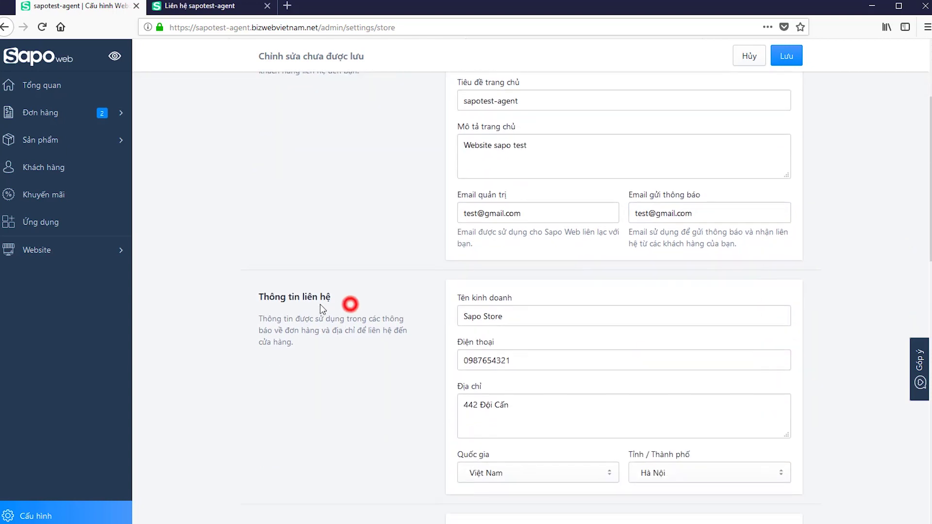
pyautogui.moveTo(324, 309); pyautogui.dragTo(291, 301)
pyautogui.click(361, 297)
pyautogui.click(786, 55)
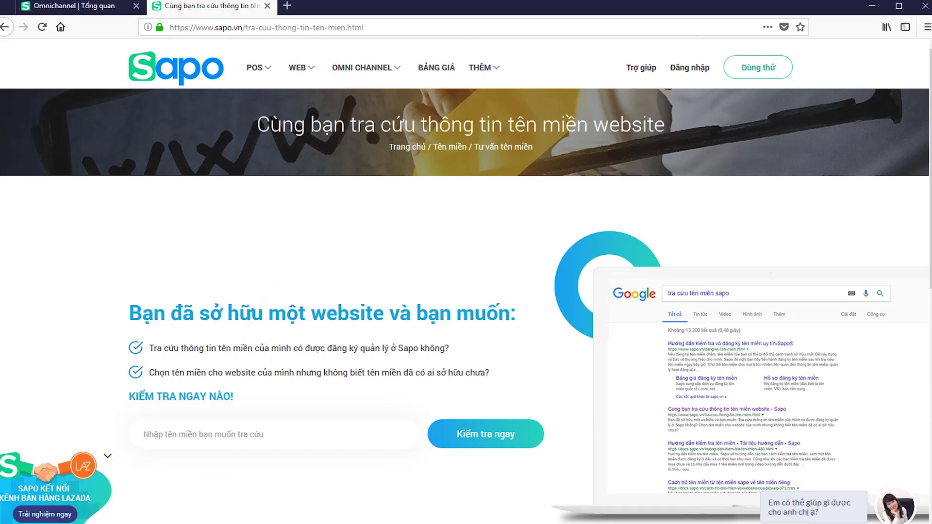
# - Check the store domain in the Omnichannel admin dashboard's web address
pyautogui.scroll(-5, 466, 282)
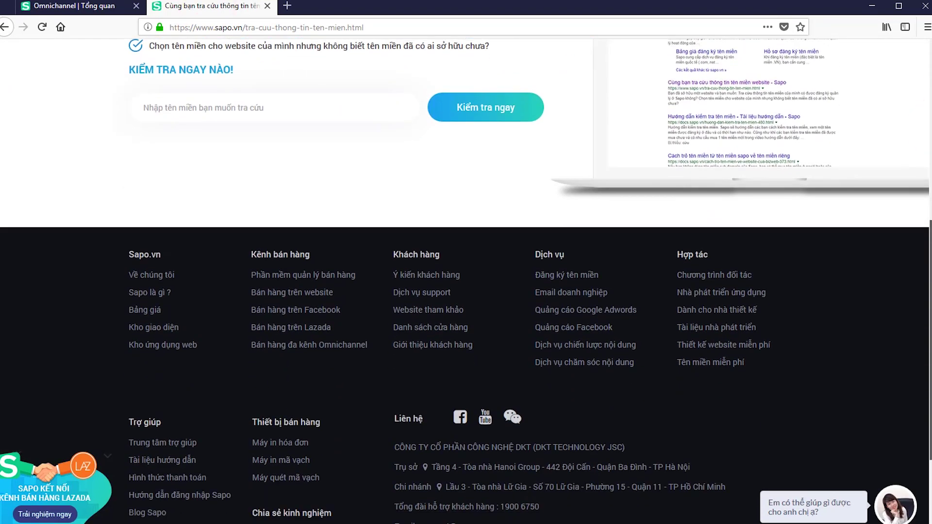
pyautogui.scroll(1, 322, 82)
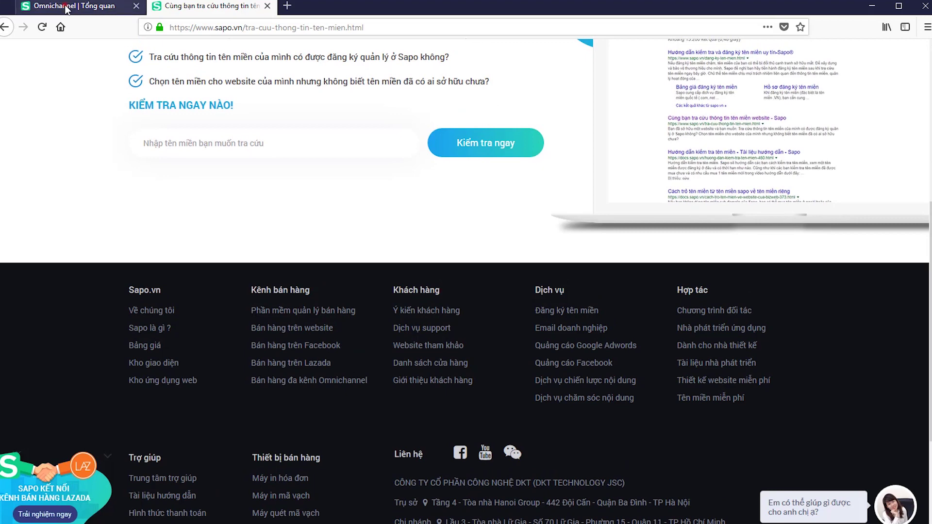
pyautogui.click(71, 6)
pyautogui.click(307, 29)
pyautogui.click(311, 29)
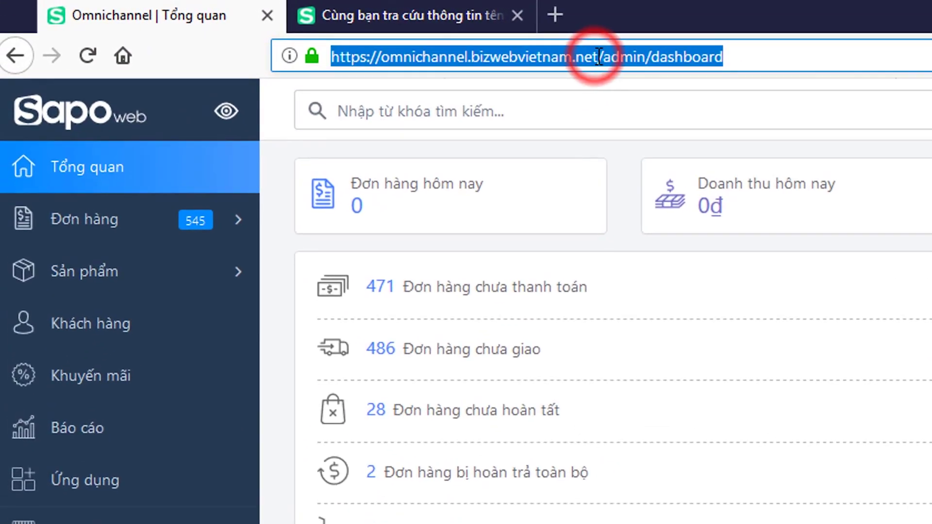
pyautogui.moveTo(598, 56); pyautogui.dragTo(331, 56)
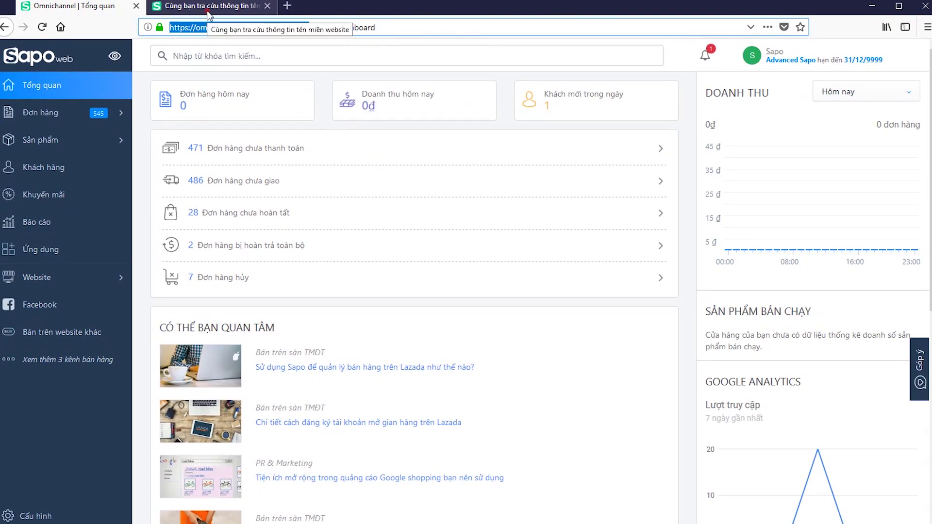
# - Go from the domain lookup page to Sapo.vn's Đăng ký tên miền page, then open a new tab
pyautogui.click(209, 10)
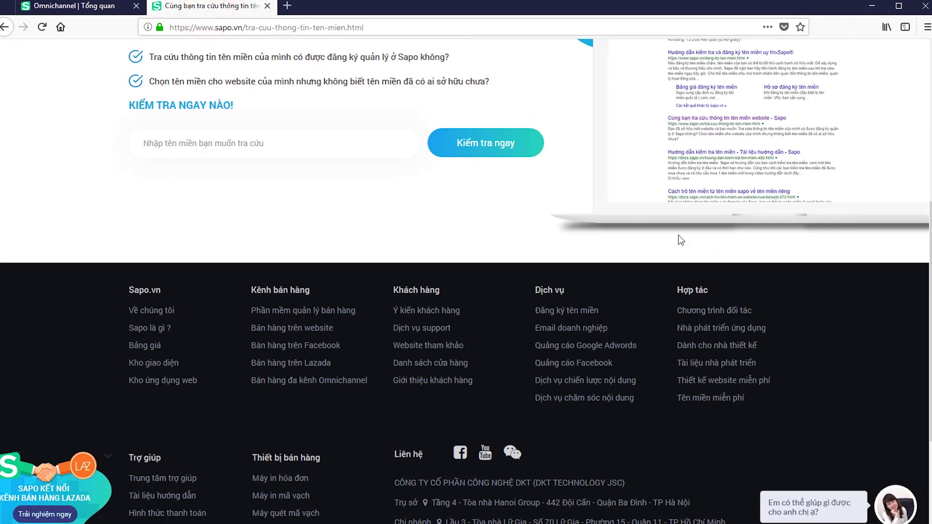
pyautogui.scroll(3, 678, 236)
pyautogui.click(578, 440)
pyautogui.click(338, 27)
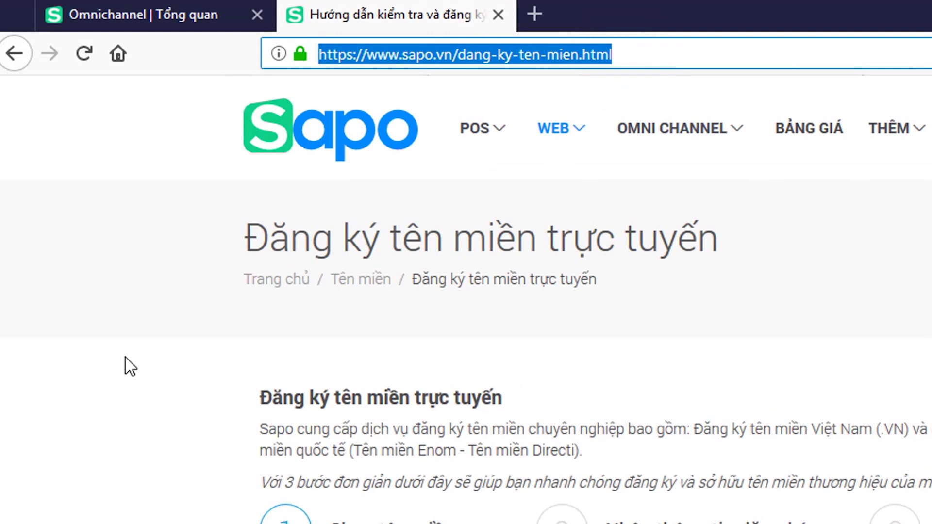
pyautogui.click(534, 14)
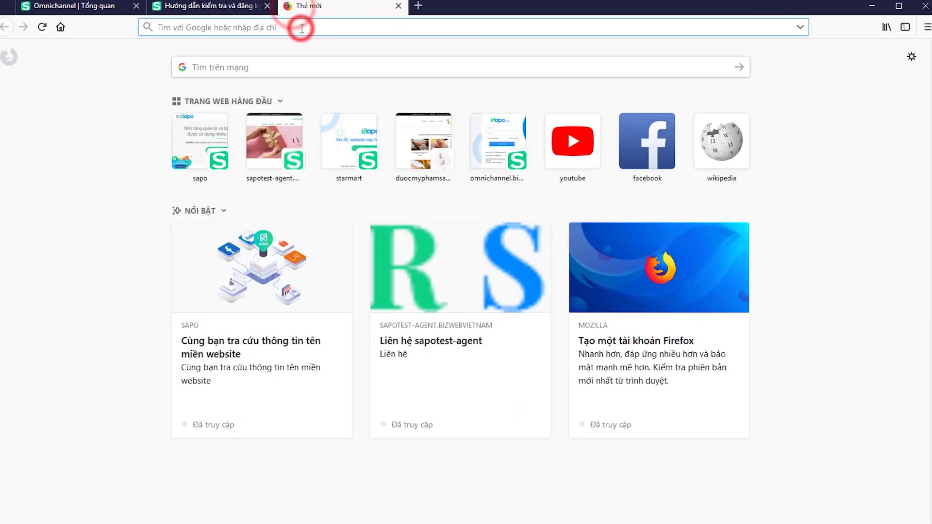
# - Google 'pavietnam', open the P.A Vietnam domain result, then return to the Sapo admin
pyautogui.write('pavietnam')
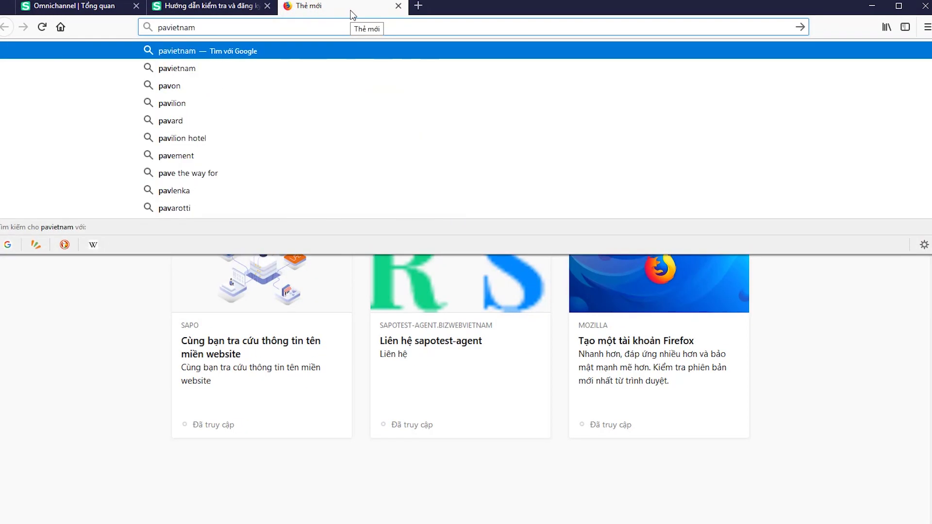
pyautogui.press('Return')
pyautogui.click(160, 148)
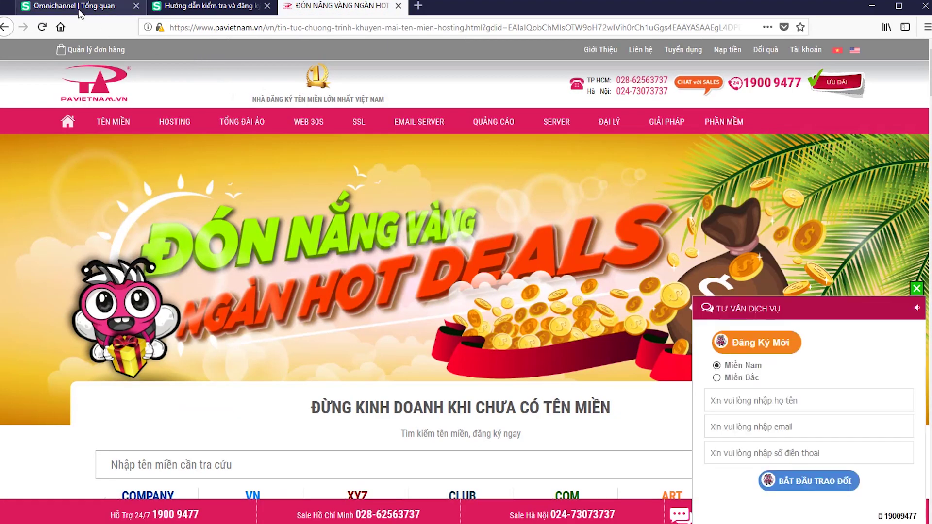
pyautogui.click(80, 6)
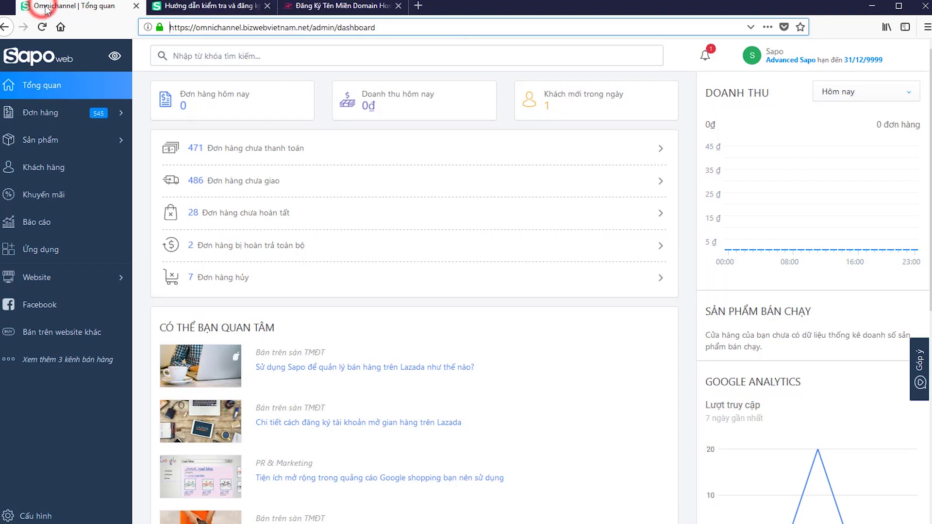
# - Open the store's domain settings from the settings overview
pyautogui.click(116, 280)
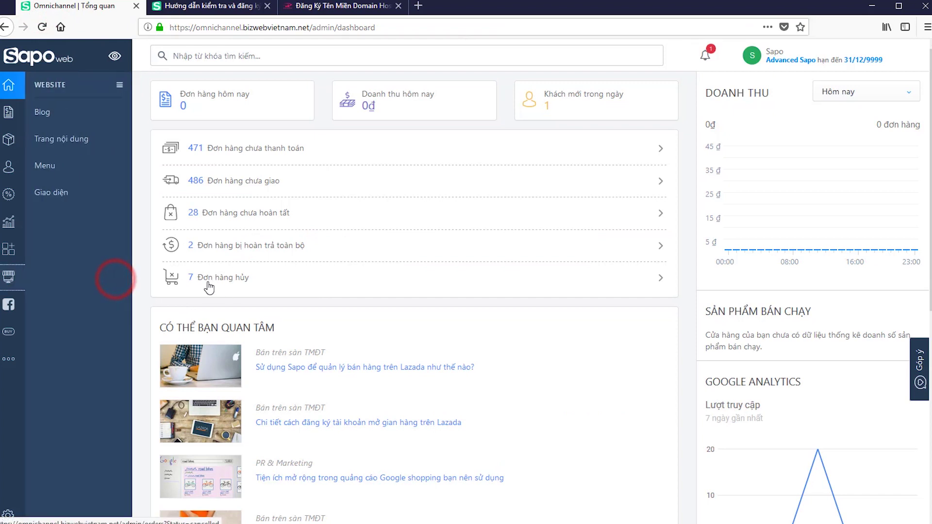
pyautogui.click(10, 514)
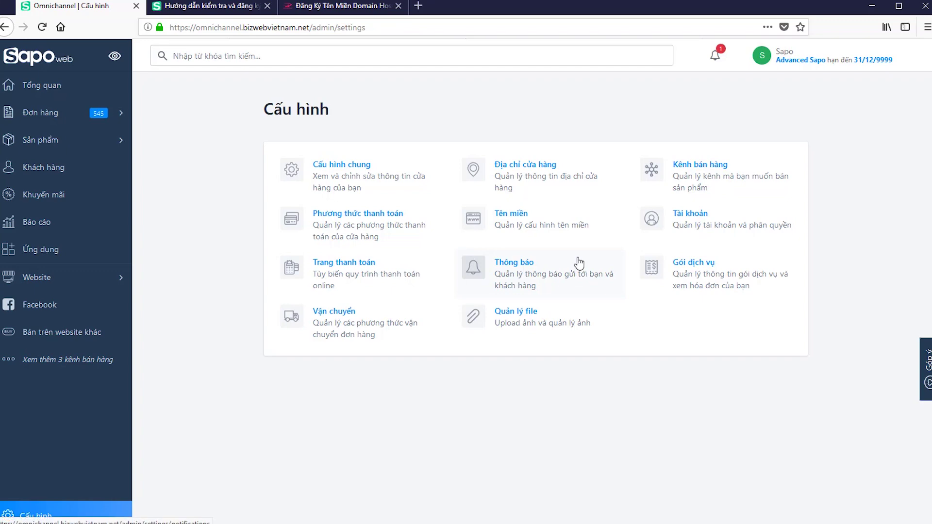
pyautogui.click(521, 216)
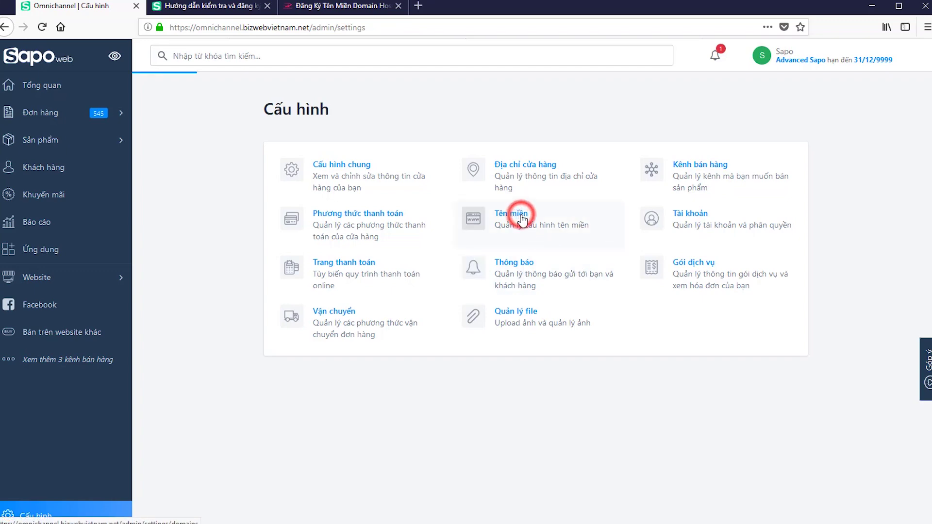
pyautogui.scroll(-2, 562, 273)
pyautogui.scroll(-1, 561, 274)
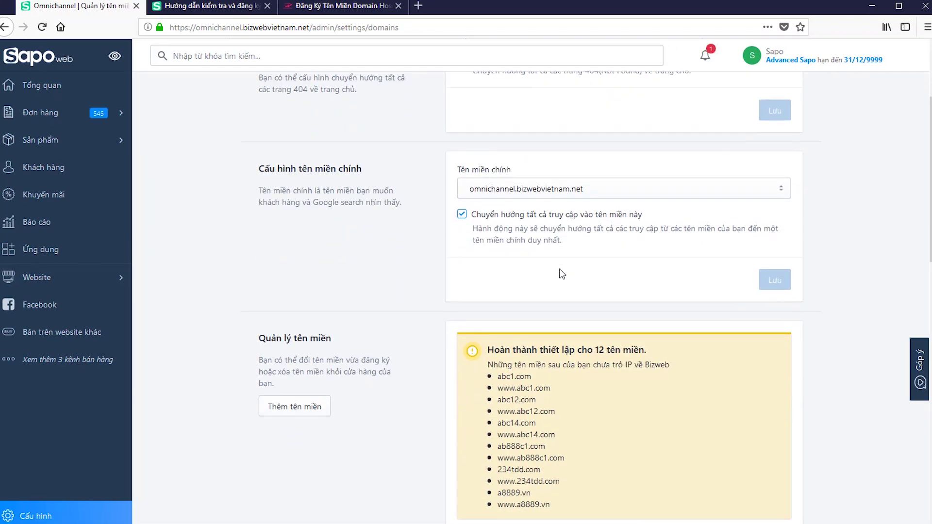
# - Add the existing domain starmart.com.vn and save it
pyautogui.click(300, 400)
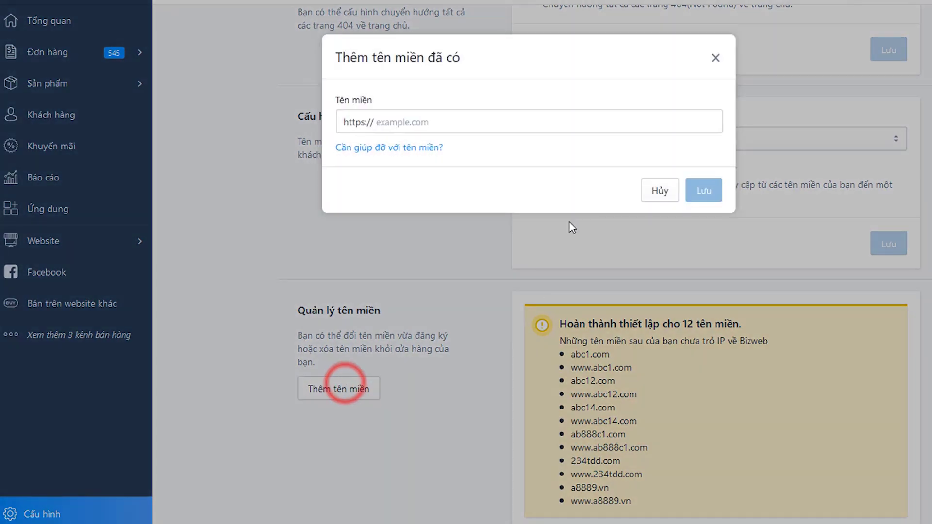
pyautogui.click(506, 121)
pyautogui.write('star')
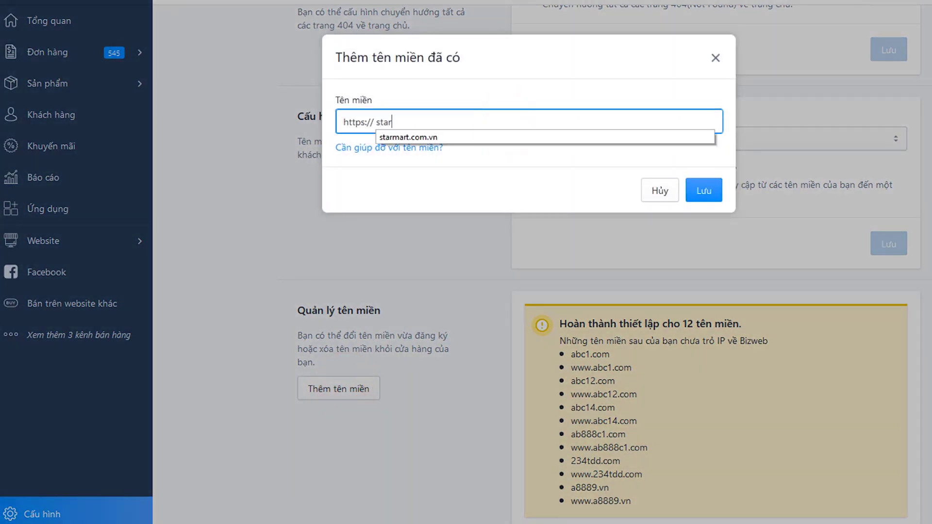
pyautogui.click(408, 137)
pyautogui.click(710, 187)
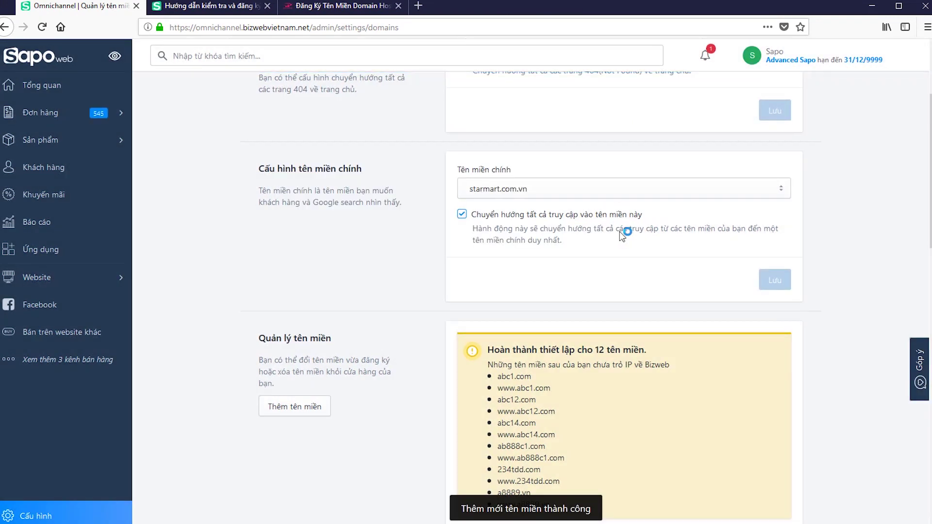
pyautogui.click(597, 194)
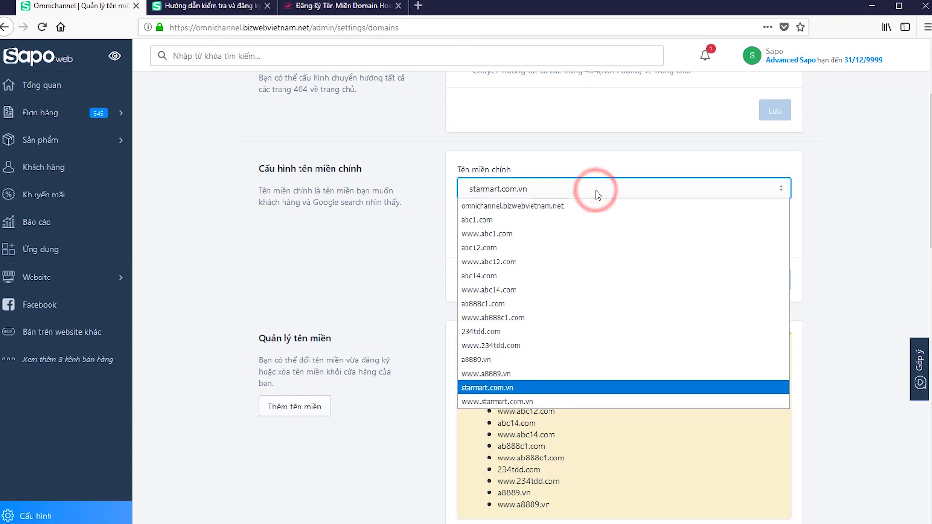
pyautogui.click(516, 387)
pyautogui.scroll(-1, 715, 291)
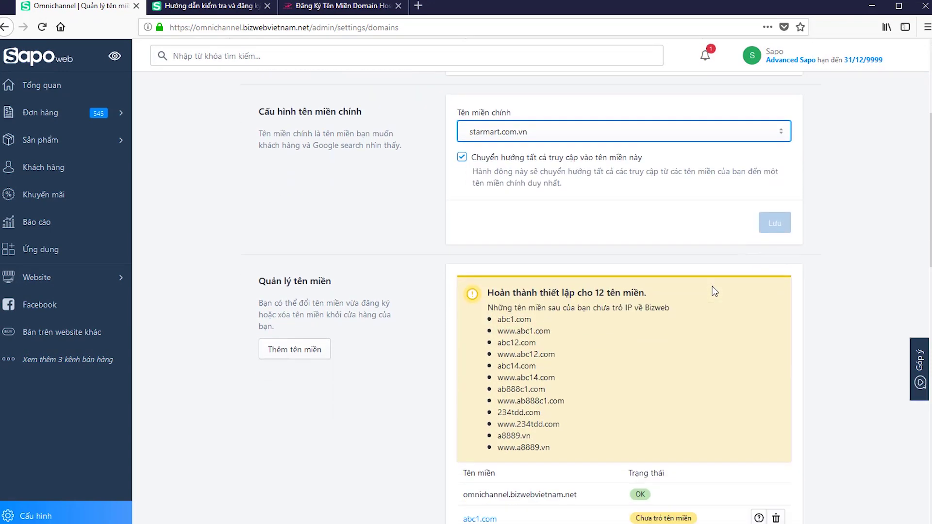
pyautogui.scroll(-2, 715, 292)
pyautogui.scroll(3, 715, 292)
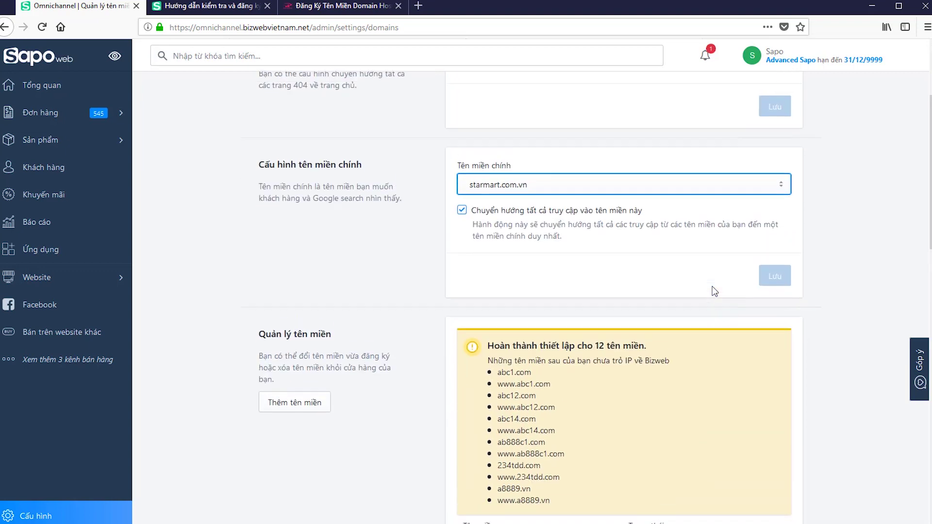
pyautogui.click(677, 272)
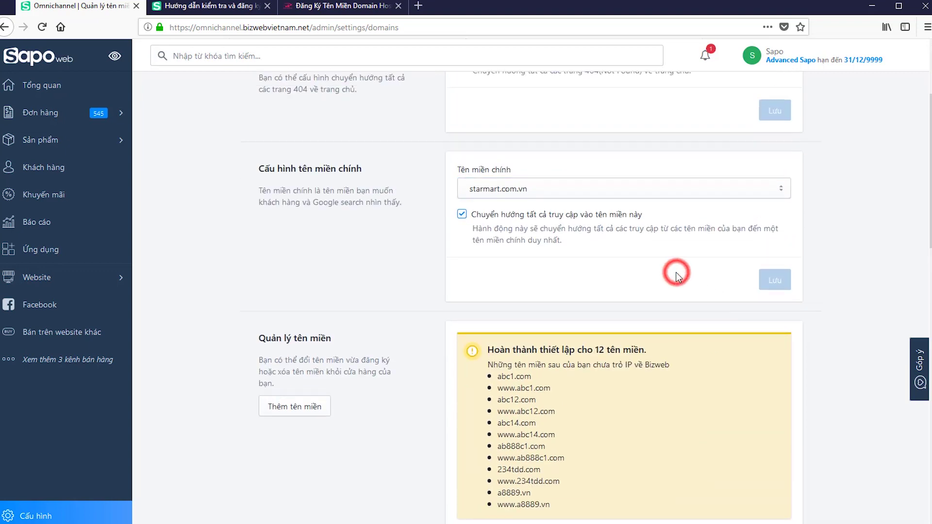
pyautogui.scroll(2, 168, 78)
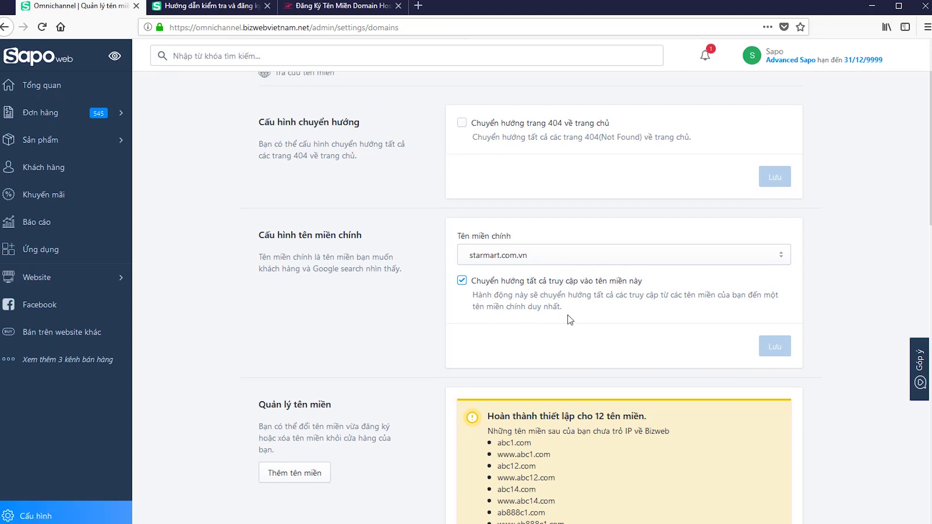
pyautogui.scroll(-2, 567, 315)
pyautogui.scroll(-8, 474, 291)
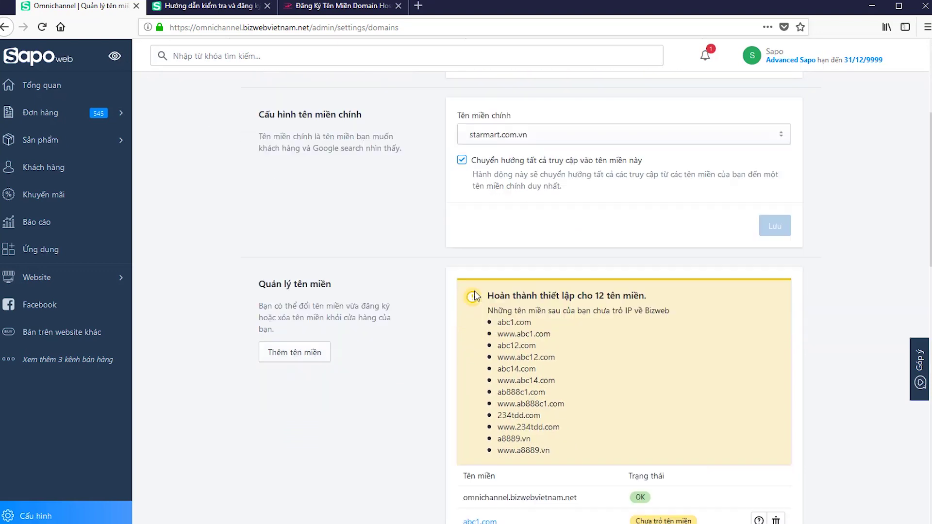
pyautogui.scroll(6, 571, 285)
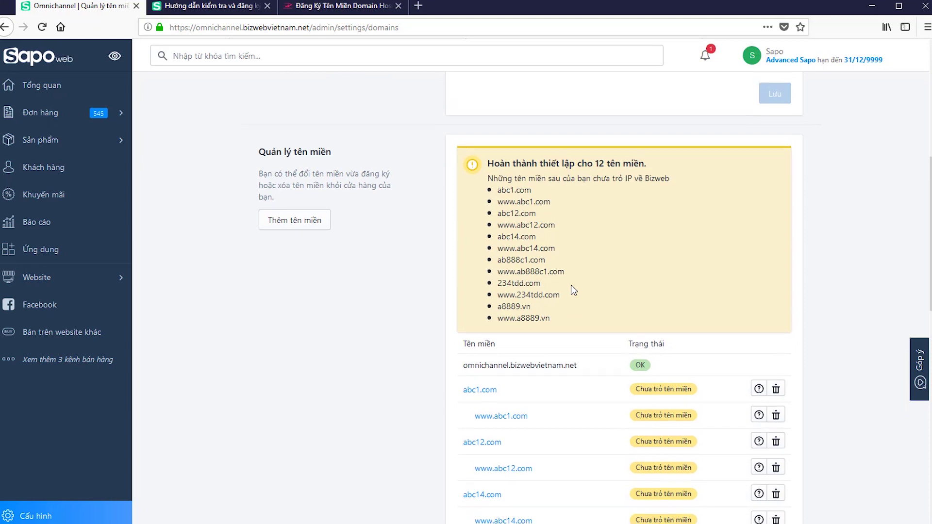
pyautogui.click(462, 148)
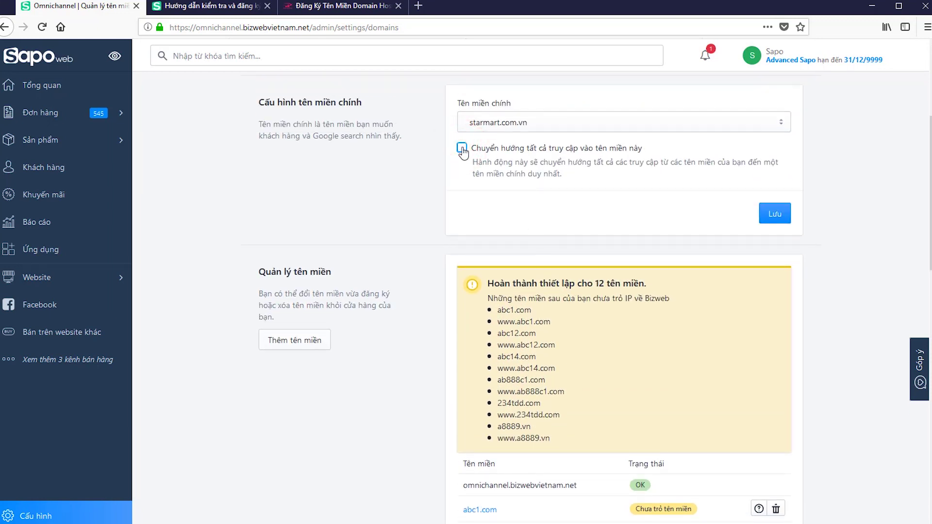
pyautogui.click(462, 149)
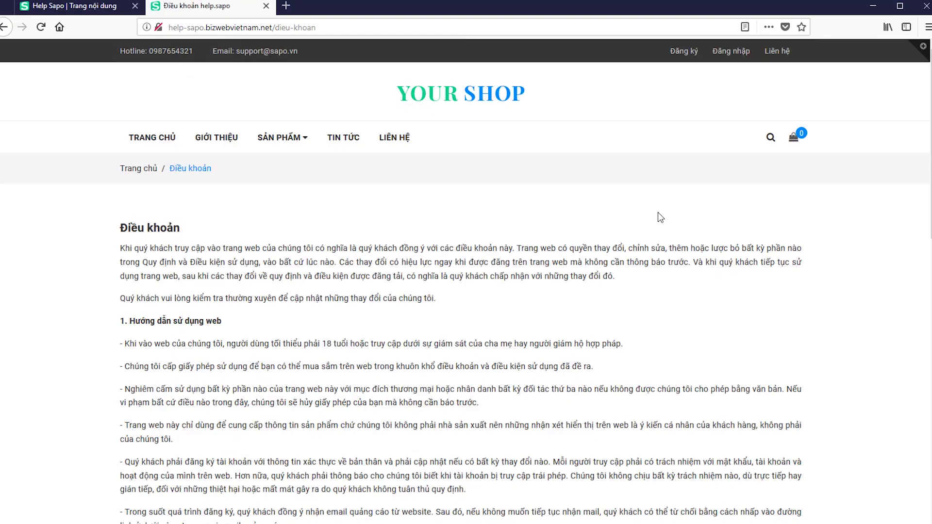
# - Go through Tổng quan and Website to the Trang nội dung list in the admin
pyautogui.click(82, 6)
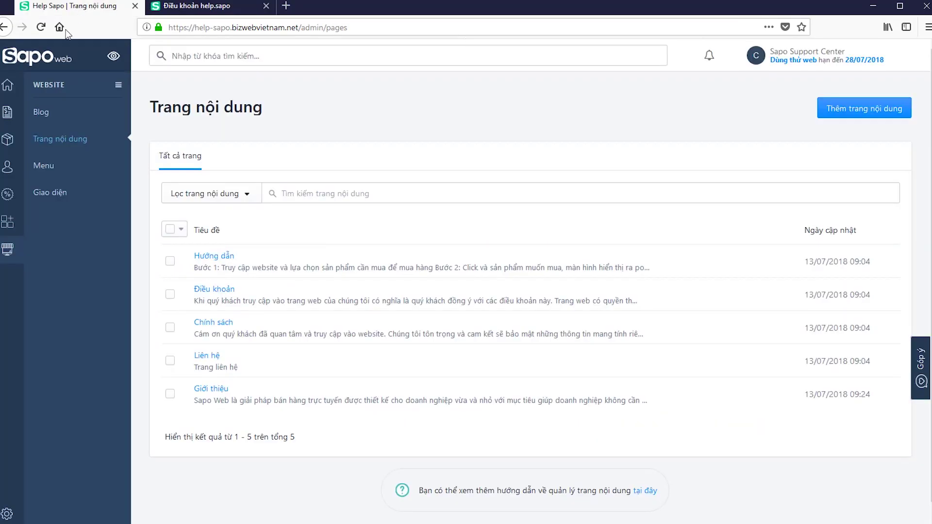
pyautogui.click(7, 84)
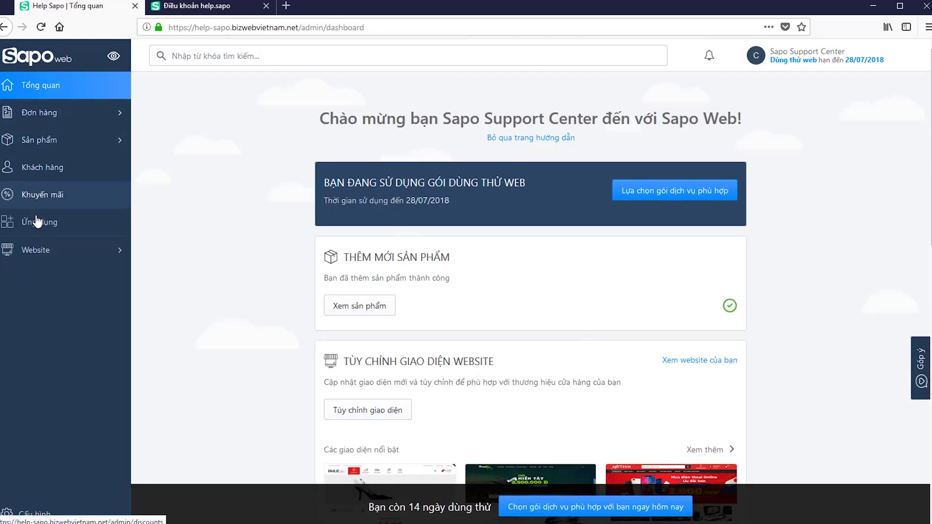
pyautogui.click(47, 258)
pyautogui.click(56, 139)
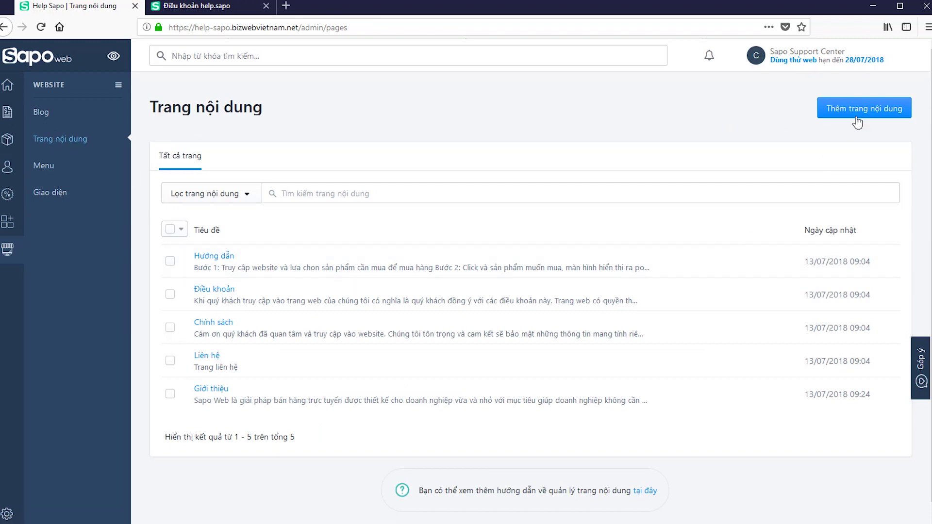
# - Create a content page titled 'Giới thiệu 1' and paste the introductory text into its body
pyautogui.click(864, 110)
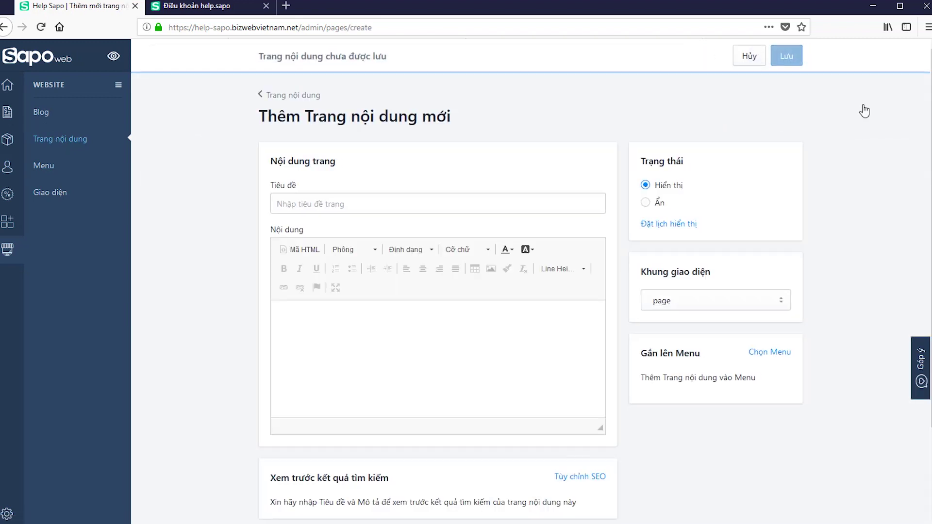
pyautogui.click(435, 203)
pyautogui.write('Giới thiệu 1')
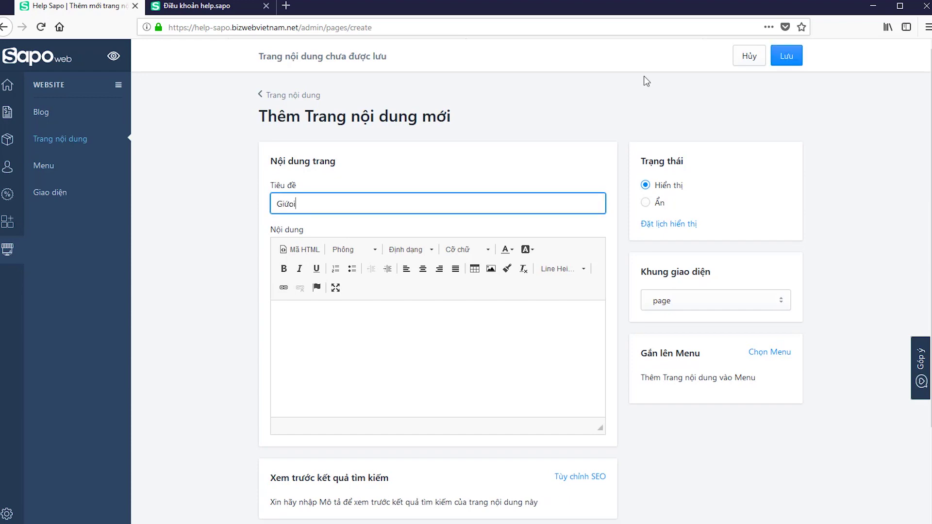
pyautogui.click(495, 334)
pyautogui.write('Sapo Web là giải pháp bán hàng trực tuyến được thiết kế cho doanh nghiệp vừa và nhỏ với mục tiêu giúp doanh nghiệp không cần đầu tư nhiều về chi phí, thời gian, không cần lo lắng về quản trị kỹ thuật mà vẫn xây dựng được những website chuyên nghiệp, phục vụ một cách hiệu quả việc bán hàng, phát triển kinh doanh, cũng như phát triển thương hiệu của doanh nghiệp trên Internet. Cho dù bạn chuẩn bị mở một website bán hàng online mới hay quan tâm đến việc sử dụng Sapoweb làm nền tảng thương mại điện tử, bạn có thể bắt đầu tìm hiểu thông tin về Sapoweb tại đây. Đầu tiên bạn hãy đăng ký dùng thử miễn phí trong 15 ngày , bước tiếp theo là hãy làm theo hướng dẫn thiết lập ban đầu để bắt đầu sử dụng Sapoweb. Hướng dẫn thiết lập ban đầu rất quan trọng để các bạn cần hoàn thành trước khi bắt đầu bán hàng trên website.')
# - Open Tùy chỉnh SEO and select the page's SEO title text
pyautogui.scroll(-4, 611, 322)
pyautogui.click(597, 364)
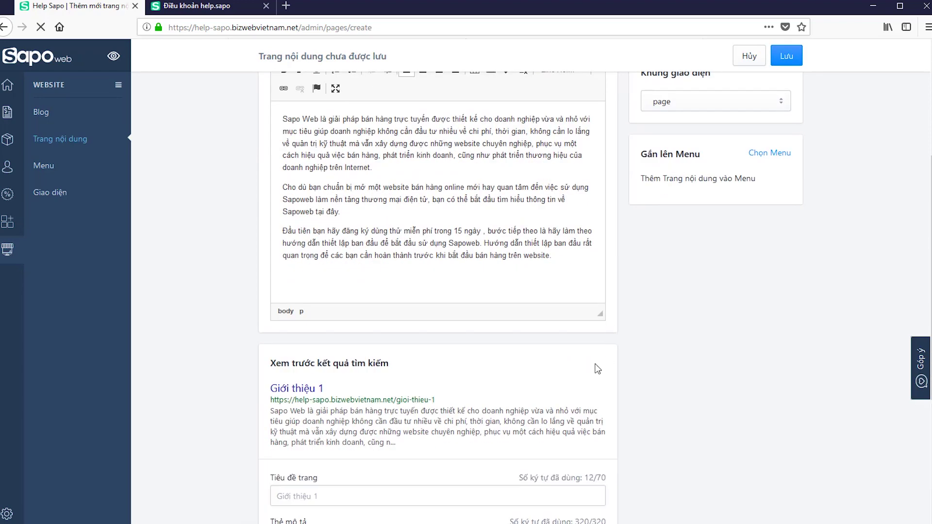
pyautogui.scroll(-2, 599, 322)
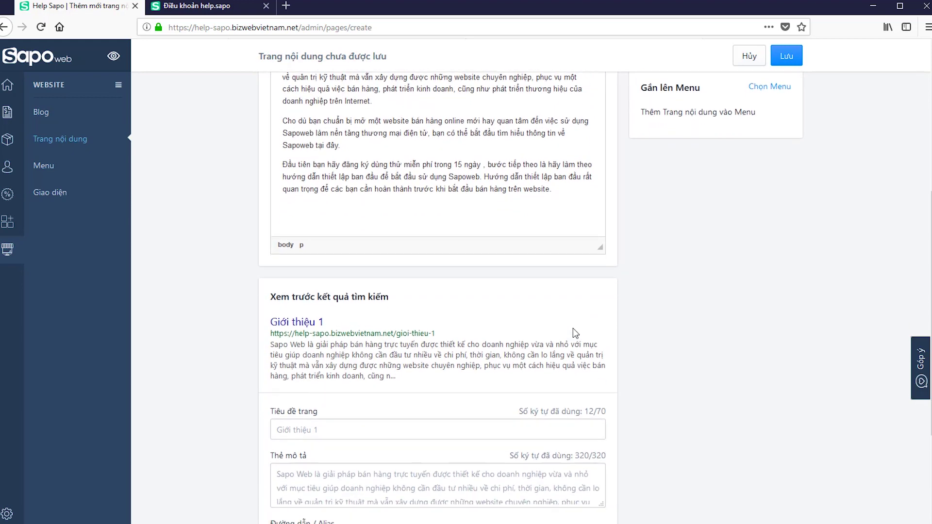
pyautogui.click(375, 429)
pyautogui.moveTo(318, 430); pyautogui.dragTo(272, 430)
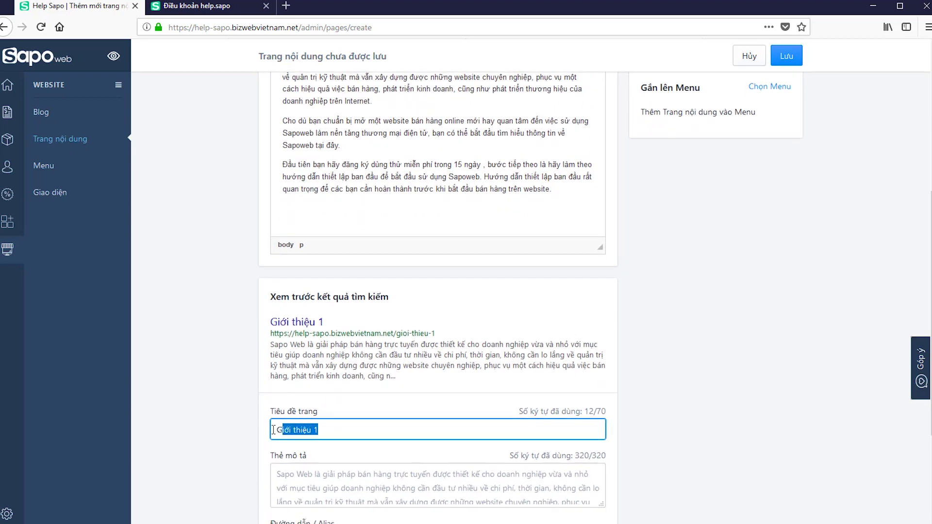
# - Change the SEO page title to 'Giới thiệu web'
pyautogui.scroll(-4, 354, 277)
pyautogui.click(354, 276)
pyautogui.press('BackSpace')
pyautogui.write('web')
pyautogui.press('Tab')
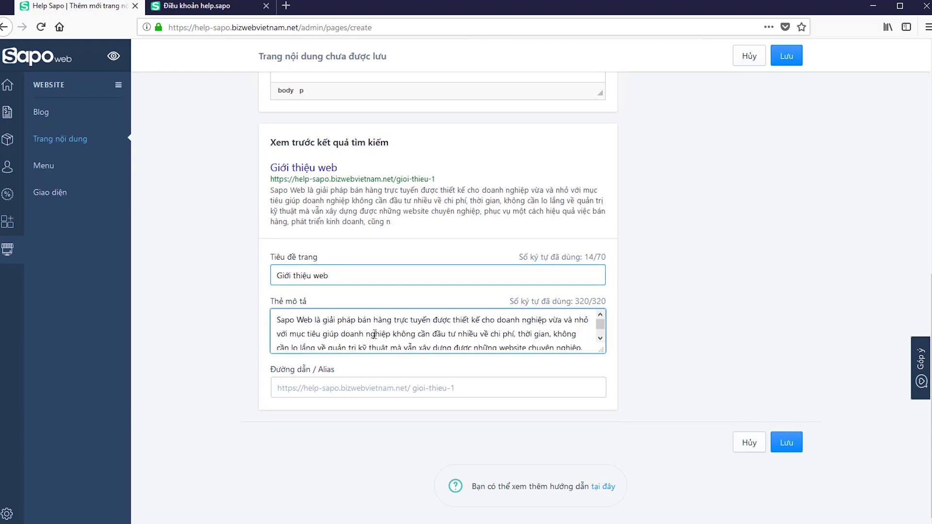
# - Trim the meta description's cut-off ending so it ends 'phát triển kinh doanh,'
pyautogui.scroll(10, 311, 289)
pyautogui.moveTo(311, 289); pyautogui.dragTo(479, 415)
pyautogui.click(479, 415)
pyautogui.scroll(-1, 511, 411)
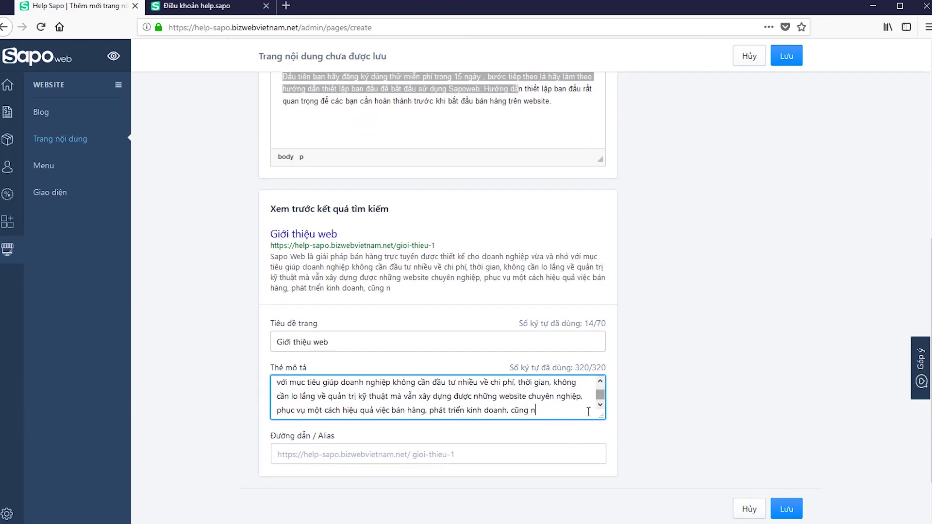
pyautogui.moveTo(539, 412); pyautogui.dragTo(508, 409)
pyautogui.press('BackSpace')
pyautogui.click(669, 439)
pyautogui.click(534, 454)
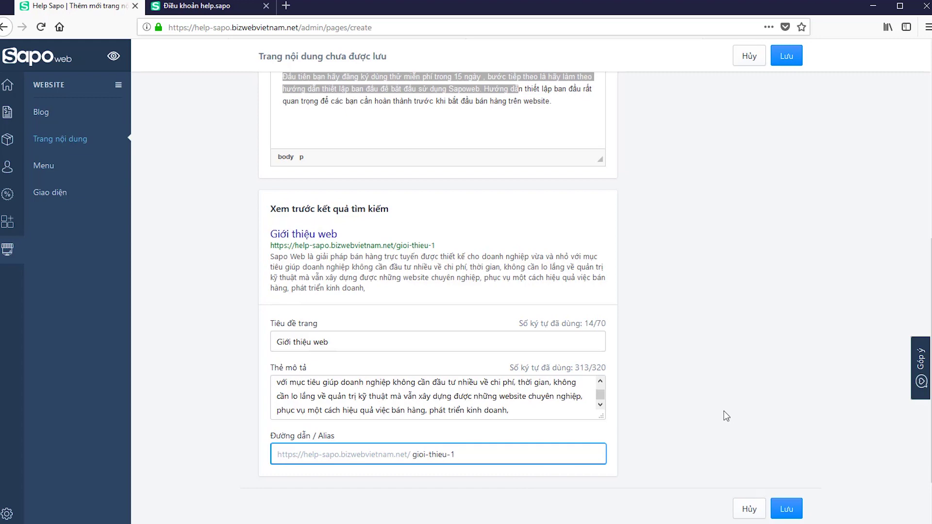
pyautogui.scroll(7, 713, 423)
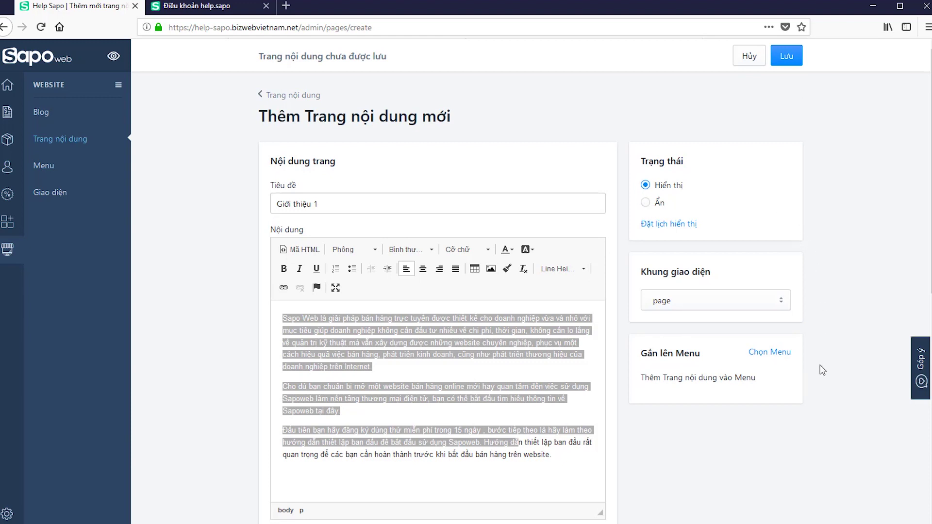
# - Keep the 'page' layout and add the page to the Main menu
pyautogui.click(681, 306)
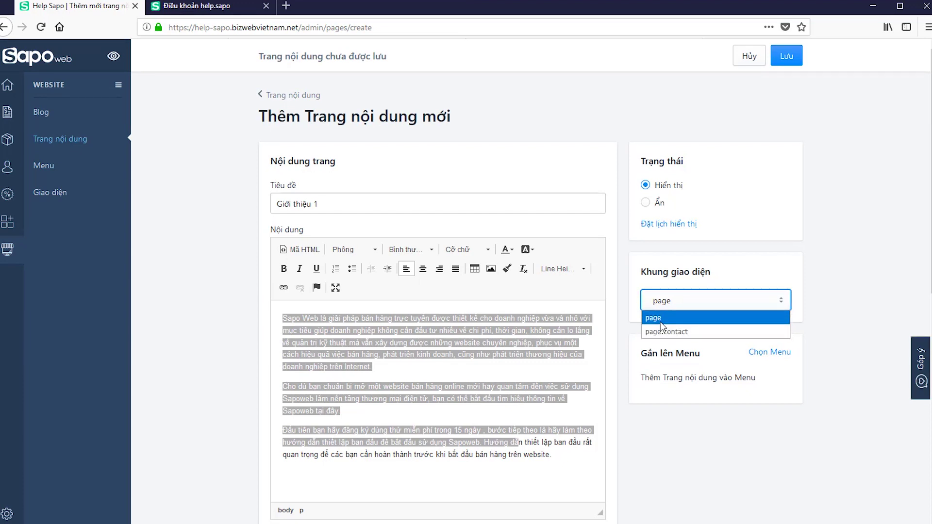
pyautogui.click(706, 376)
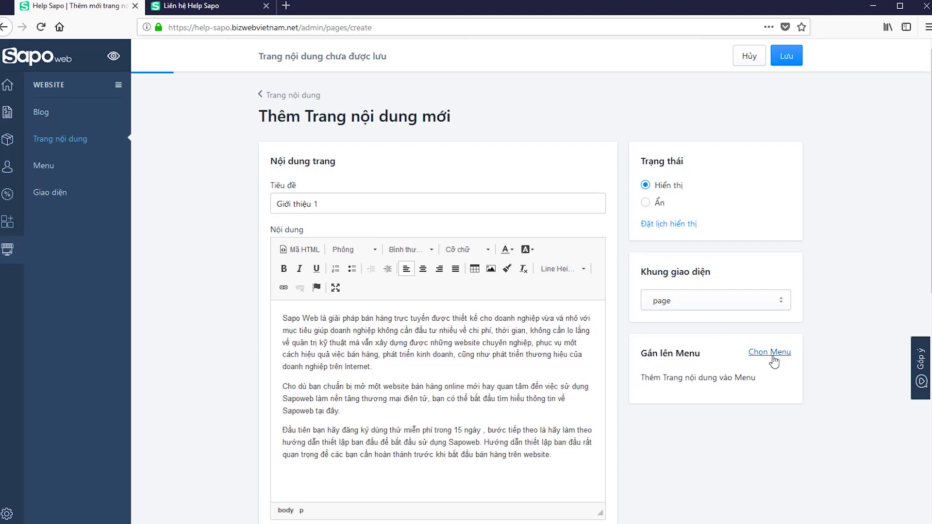
pyautogui.click(772, 356)
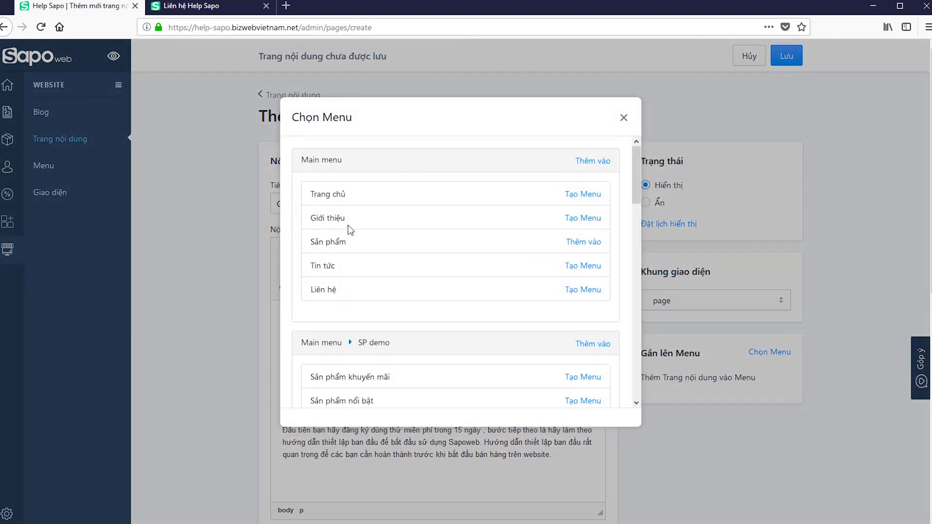
pyautogui.click(593, 343)
pyautogui.scroll(-3, 587, 340)
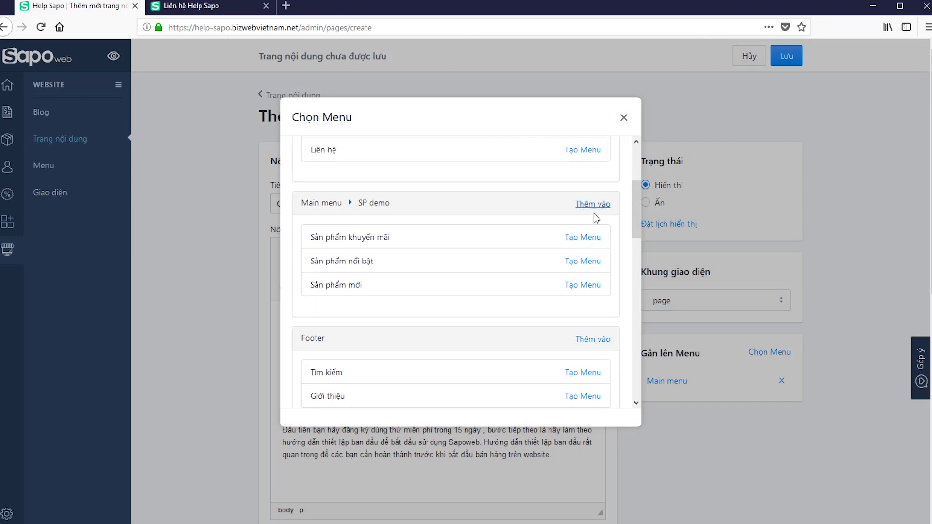
pyautogui.scroll(-5, 602, 345)
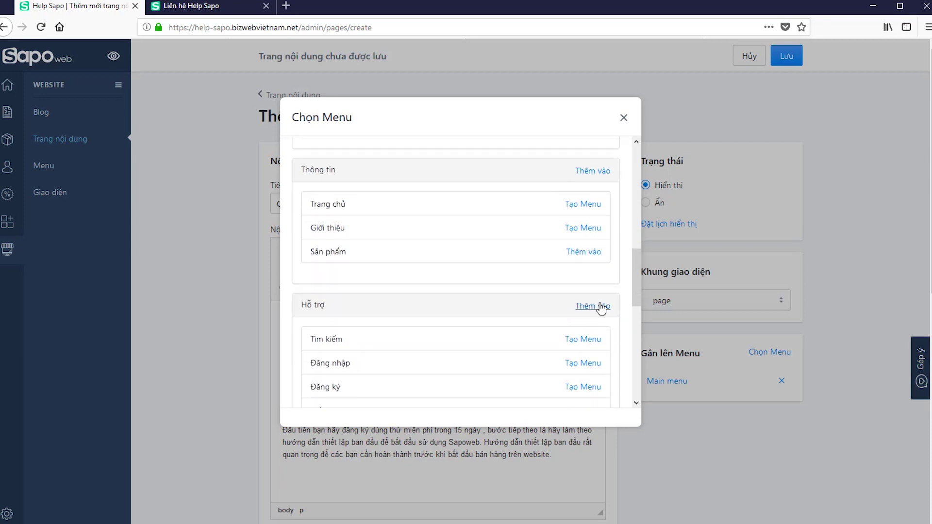
pyautogui.click(623, 118)
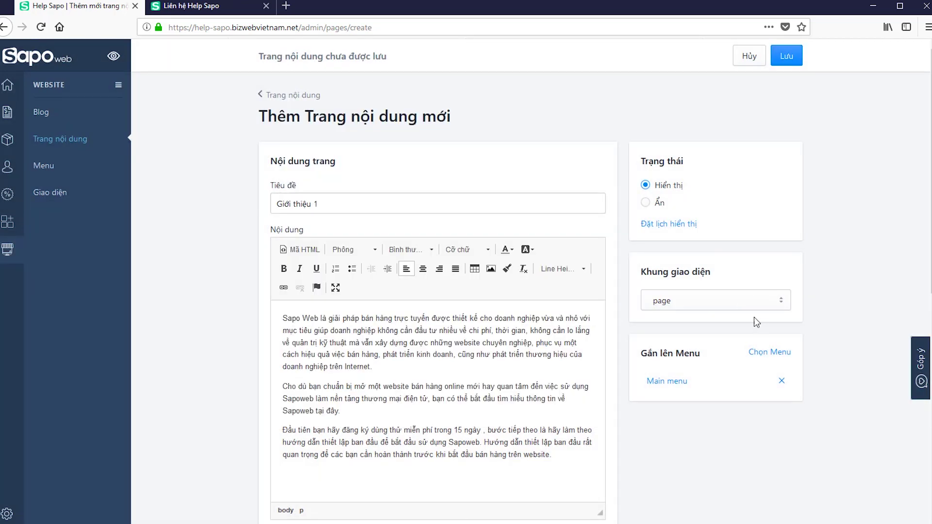
# - Save the new content page Giới thiệu 1
pyautogui.scroll(-7, 733, 311)
pyautogui.scroll(8, 733, 311)
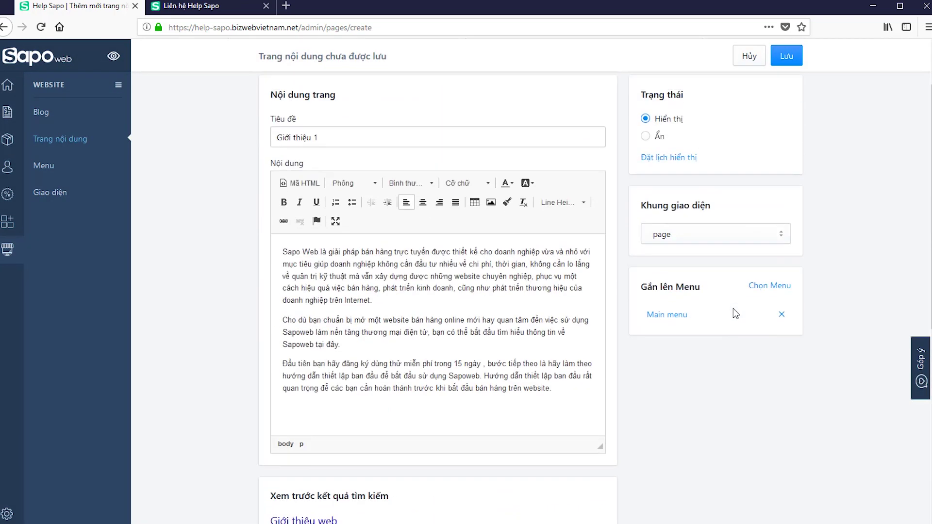
pyautogui.click(791, 62)
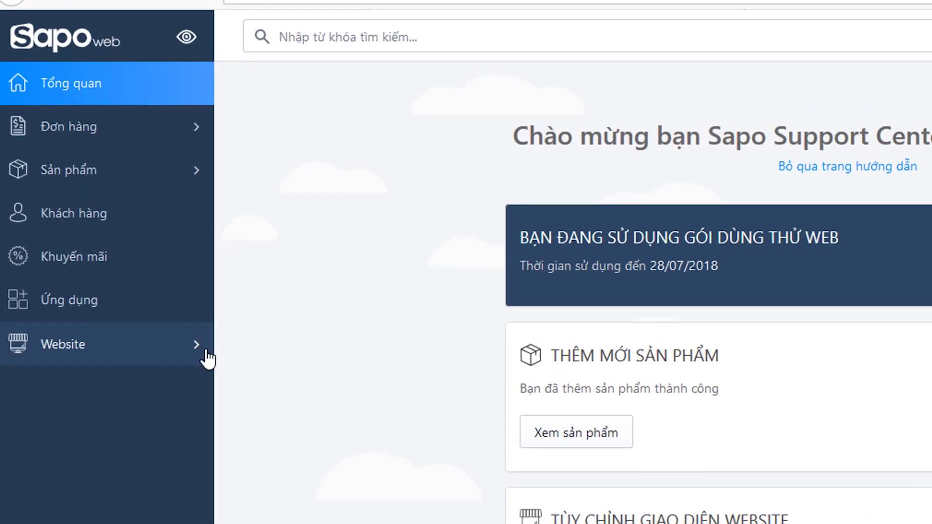
# - Go to Blog's Danh mục bài viết tab and start a new blog category
pyautogui.click(206, 351)
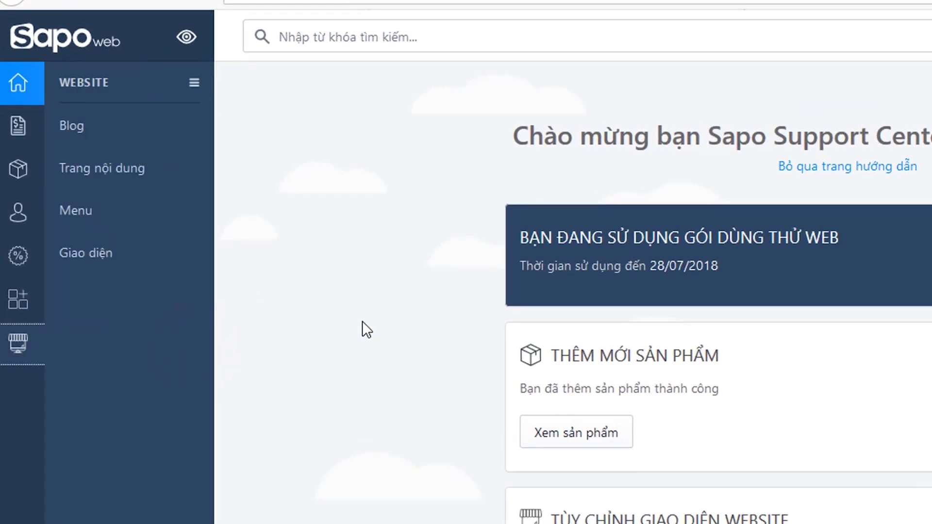
pyautogui.click(80, 127)
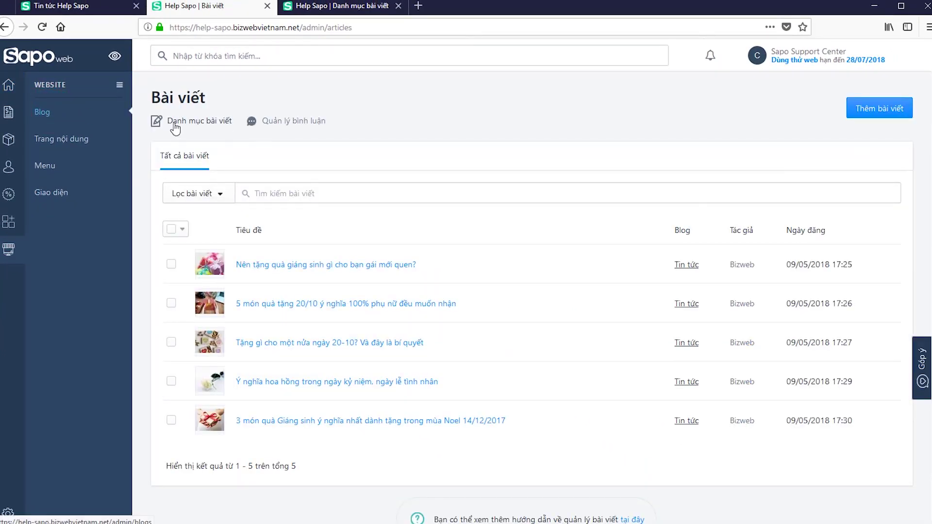
pyautogui.click(175, 126)
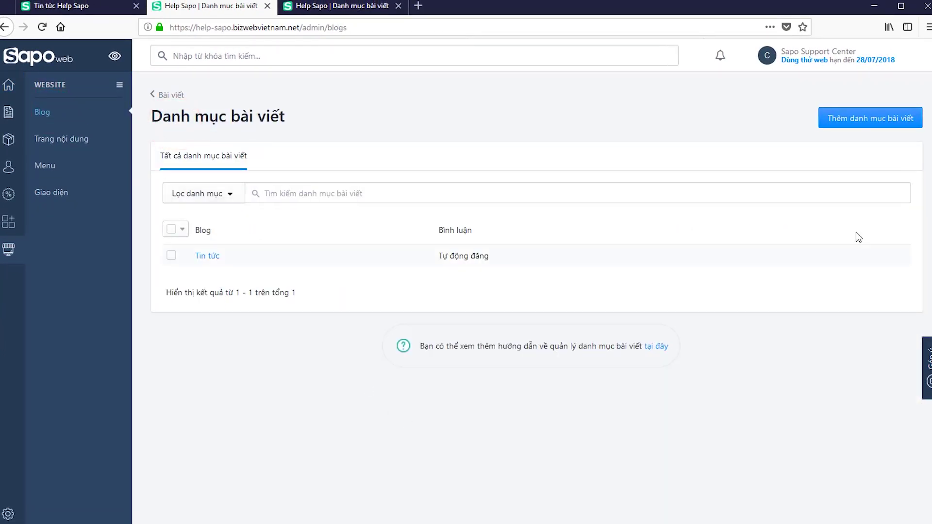
pyautogui.click(874, 119)
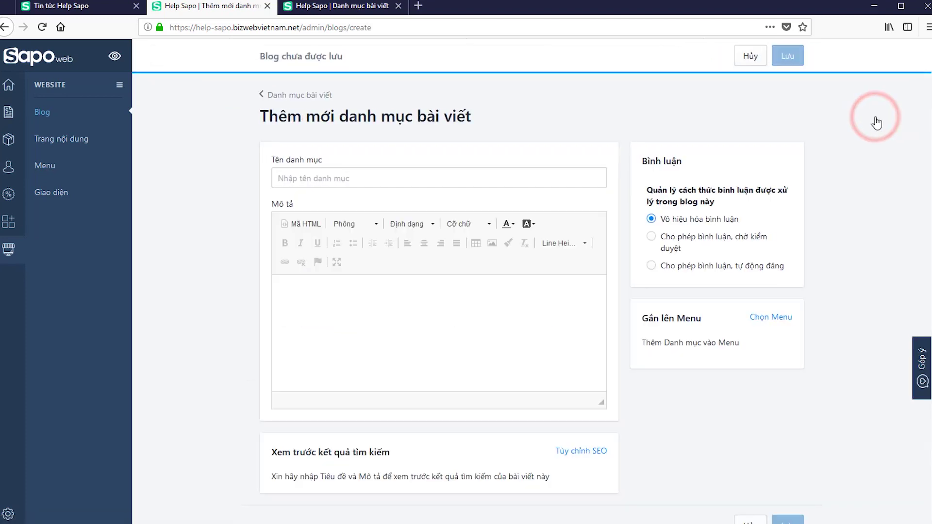
# - Name the category 'Tin mới' with description 'Nội dung'
pyautogui.click(426, 171)
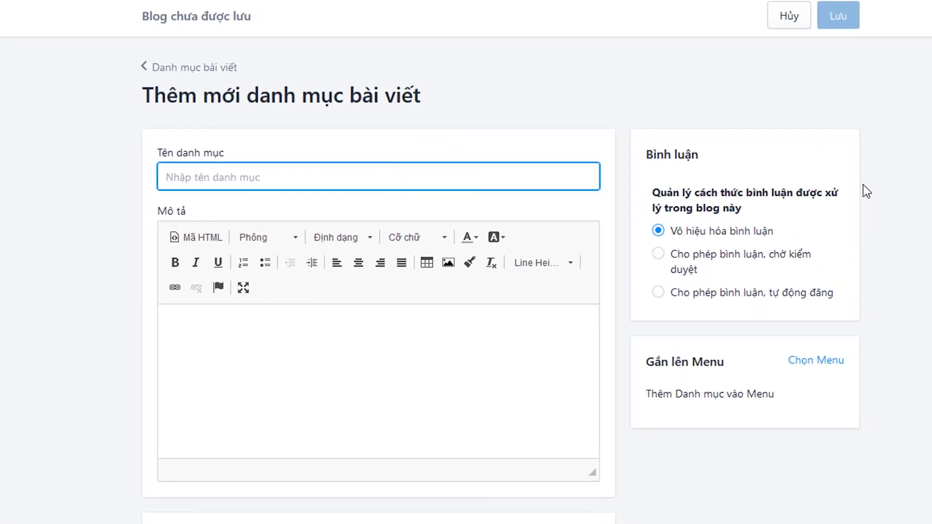
pyautogui.write('Tin mới')
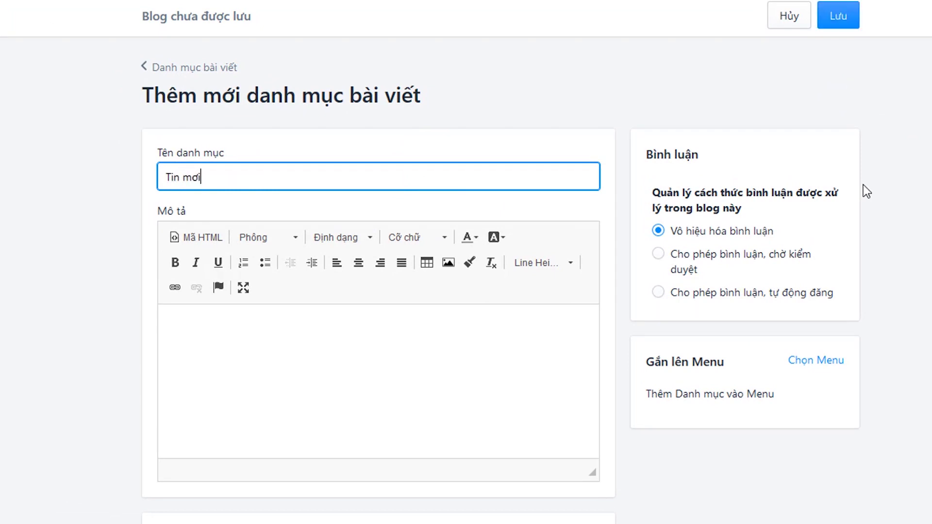
pyautogui.click(308, 370)
pyautogui.write('Nội dung')
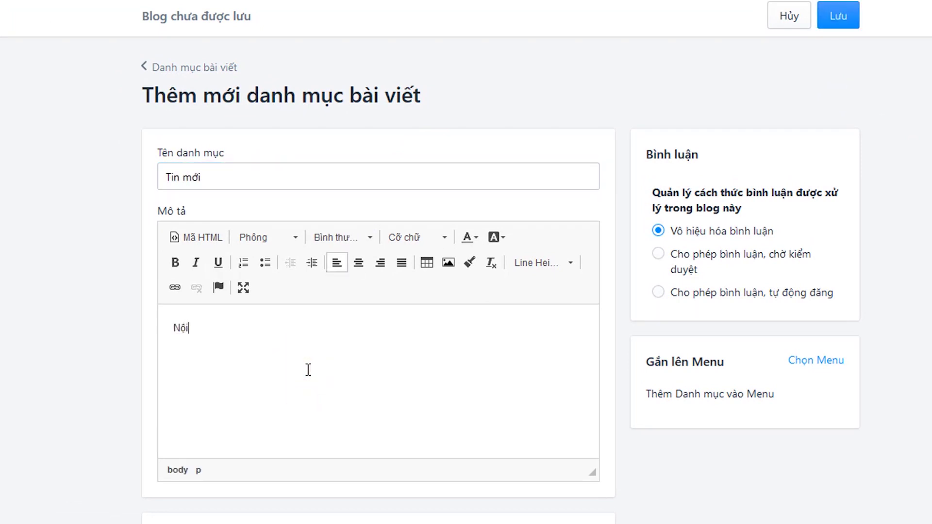
# - Set the SEO meta description to 'Danh mục tin mới' and check the alias 'tin-moi'
pyautogui.click(574, 428)
pyautogui.scroll(-5, 564, 173)
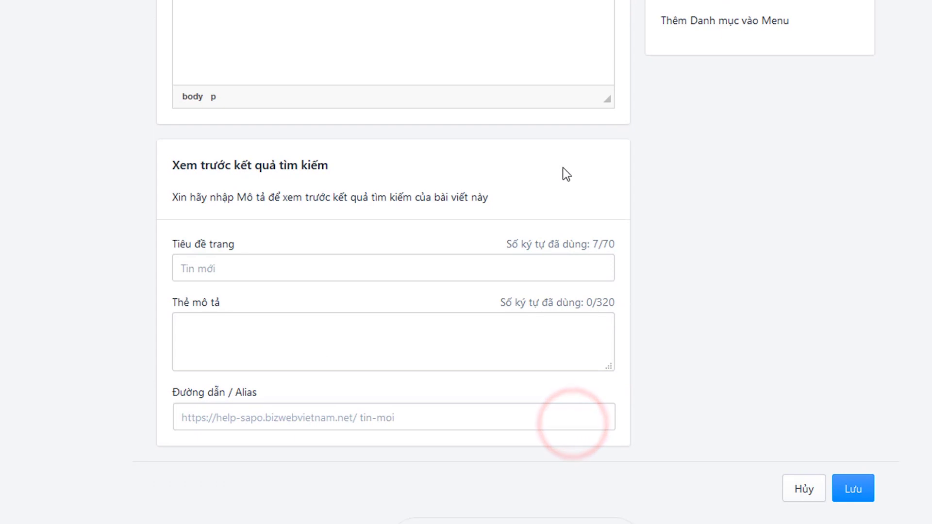
pyautogui.click(393, 276)
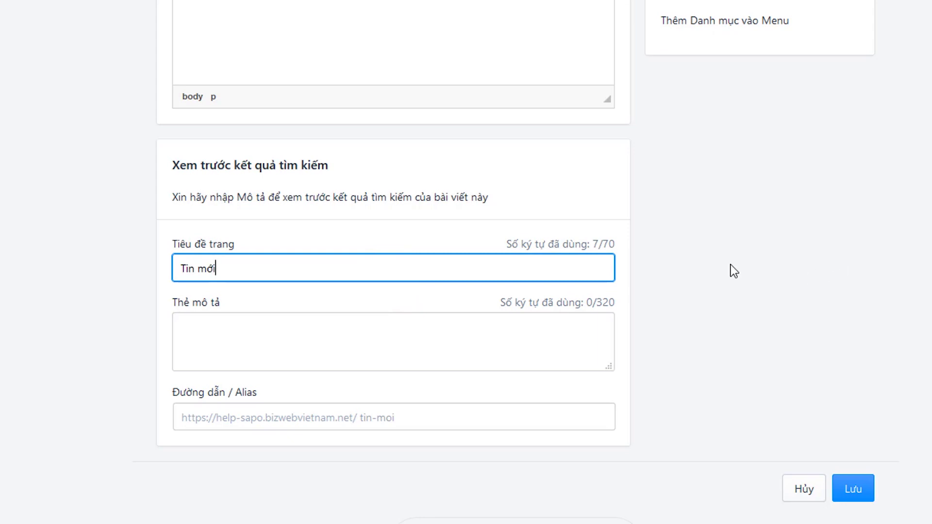
pyautogui.press('Tab')
pyautogui.write('Danh mục tin')
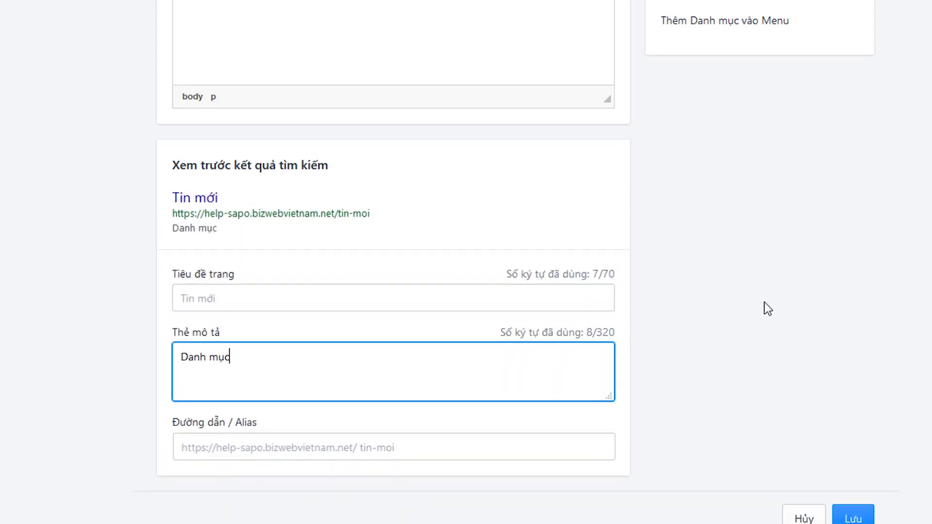
pyautogui.write(' mới')
pyautogui.click(799, 297)
pyautogui.click(529, 445)
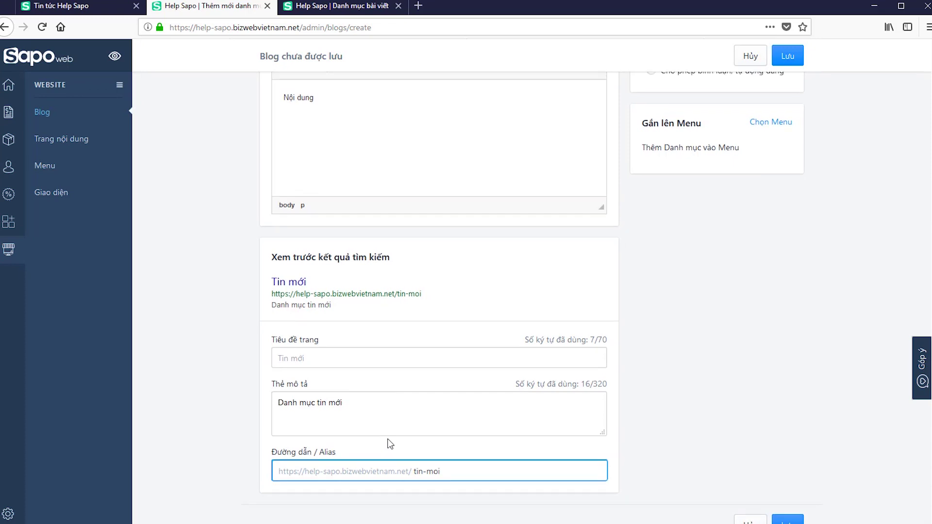
pyautogui.scroll(4, 388, 441)
pyautogui.moveTo(334, 178); pyautogui.dragTo(277, 184)
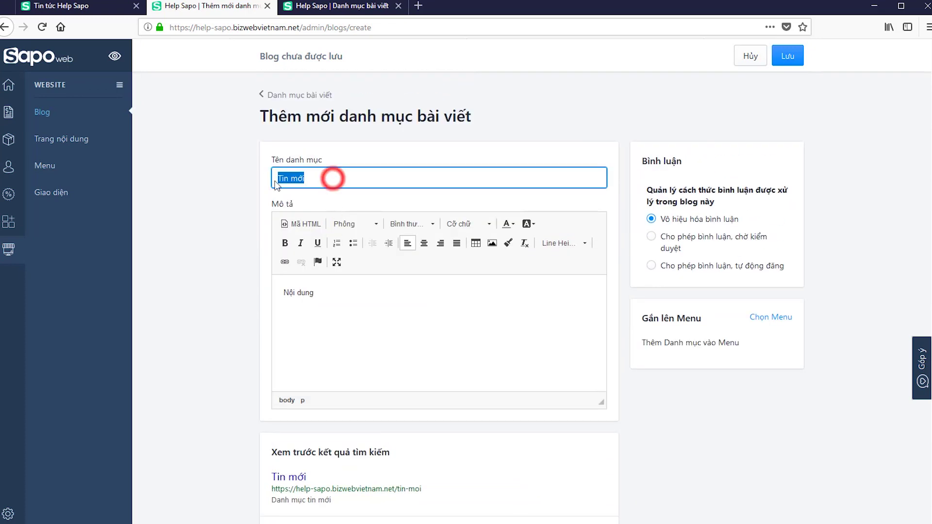
# - Allow comments on the Tin mới category to publish automatically and list the menus to attach it to
pyautogui.click(737, 450)
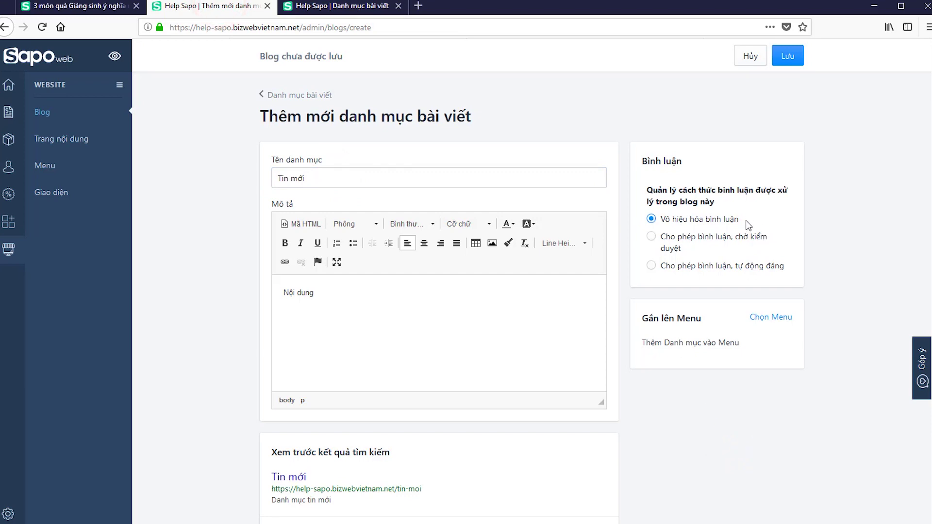
pyautogui.moveTo(743, 220); pyautogui.dragTo(666, 221)
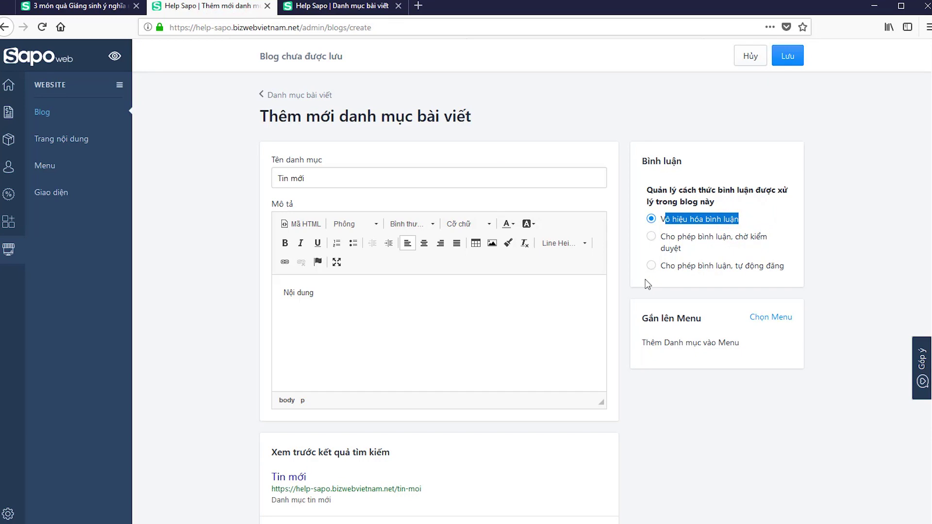
pyautogui.click(738, 243)
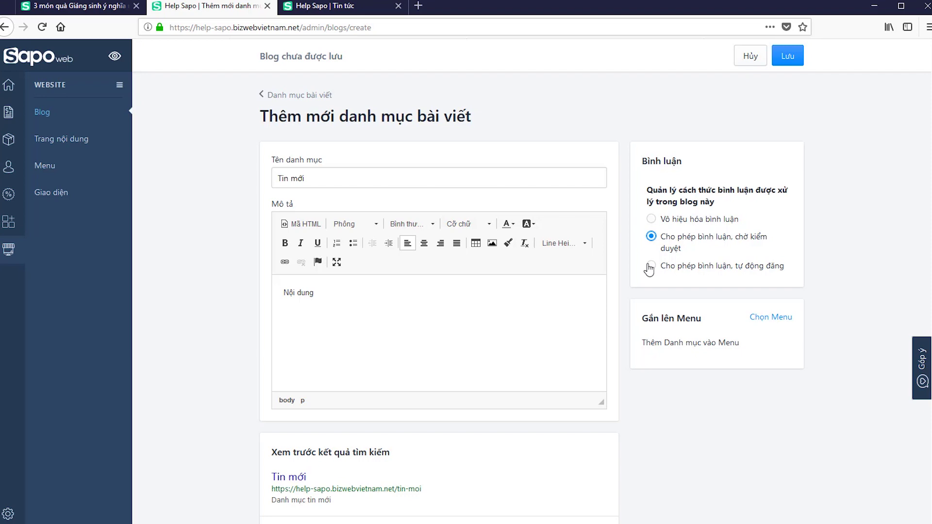
pyautogui.click(723, 272)
pyautogui.click(769, 318)
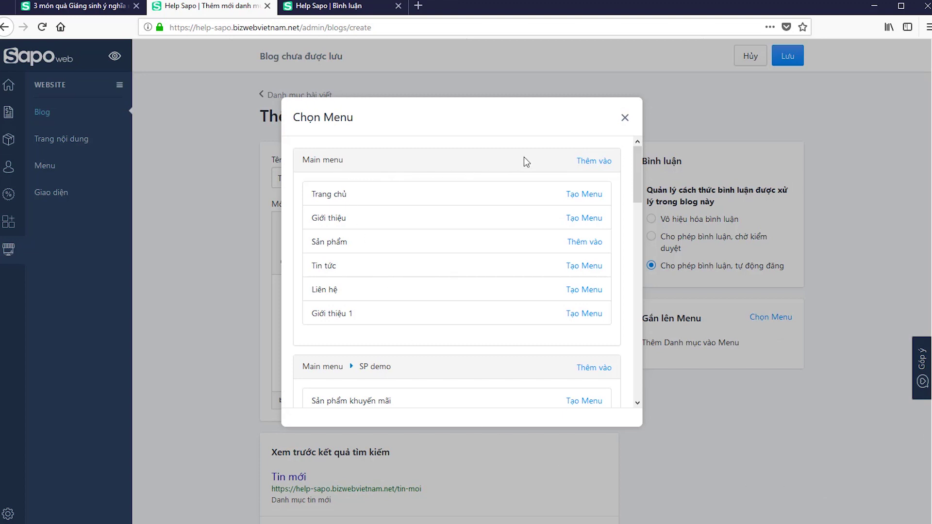
# - Attach the Tin mới category to the Main menu
pyautogui.click(593, 161)
pyautogui.scroll(-5, 593, 218)
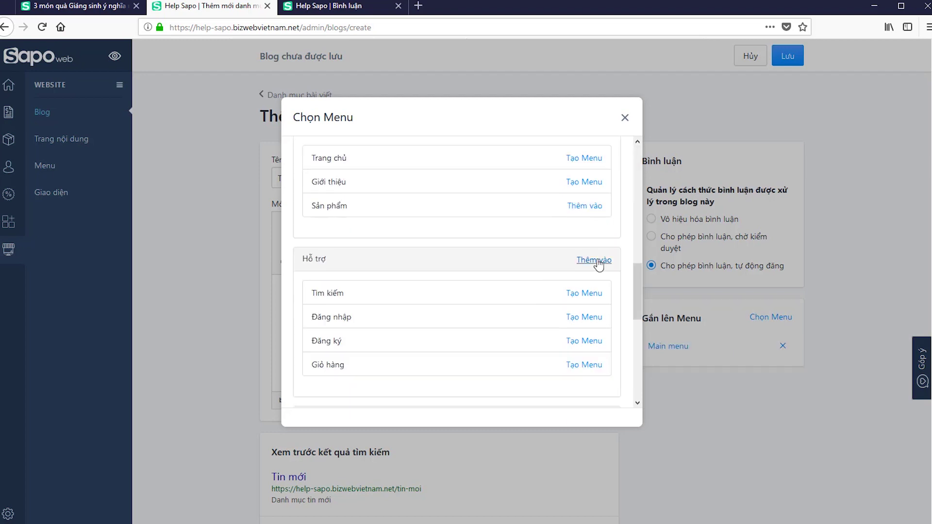
pyautogui.click(618, 118)
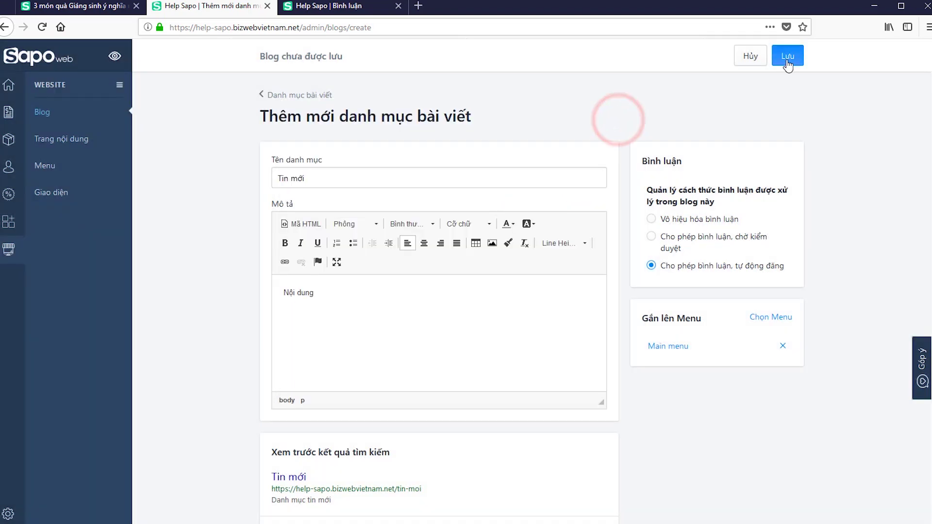
# - Save the new Tin mới category and view it on the storefront
pyautogui.scroll(-4, 828, 179)
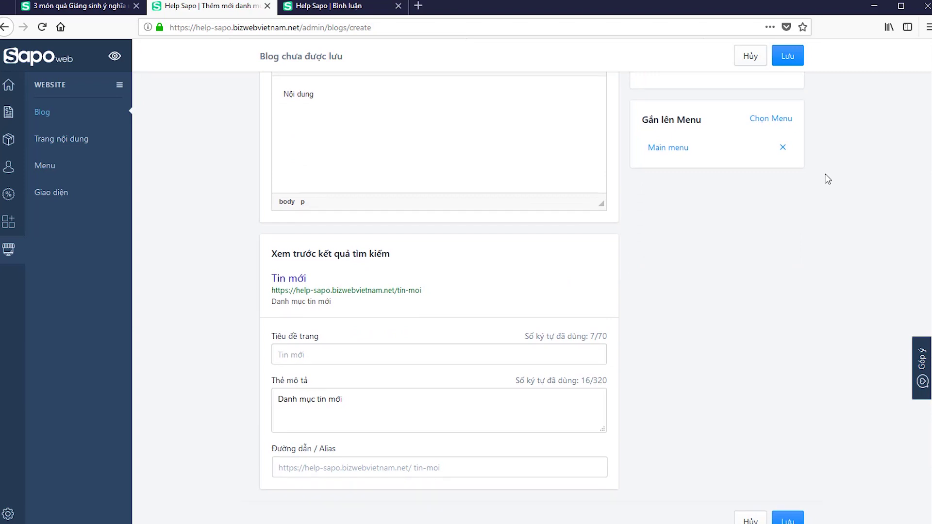
pyautogui.scroll(4, 827, 179)
pyautogui.click(787, 56)
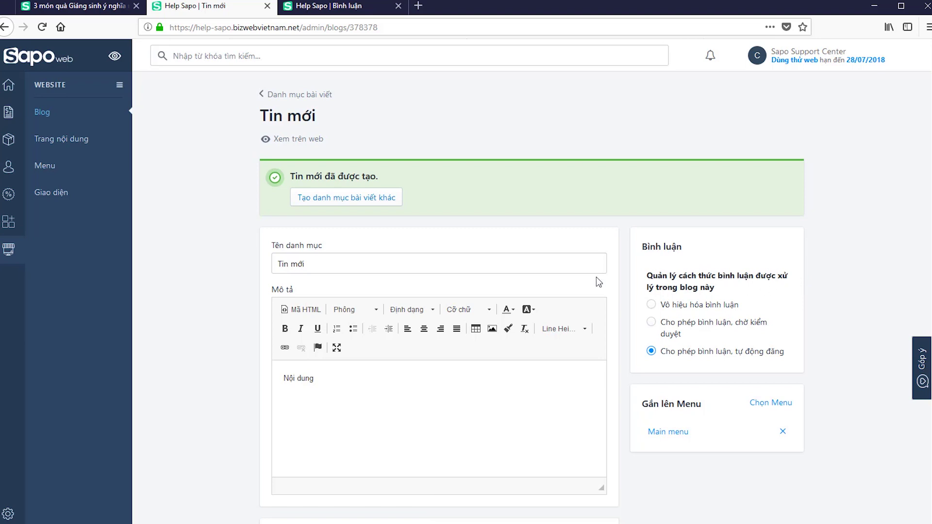
pyautogui.click(286, 139)
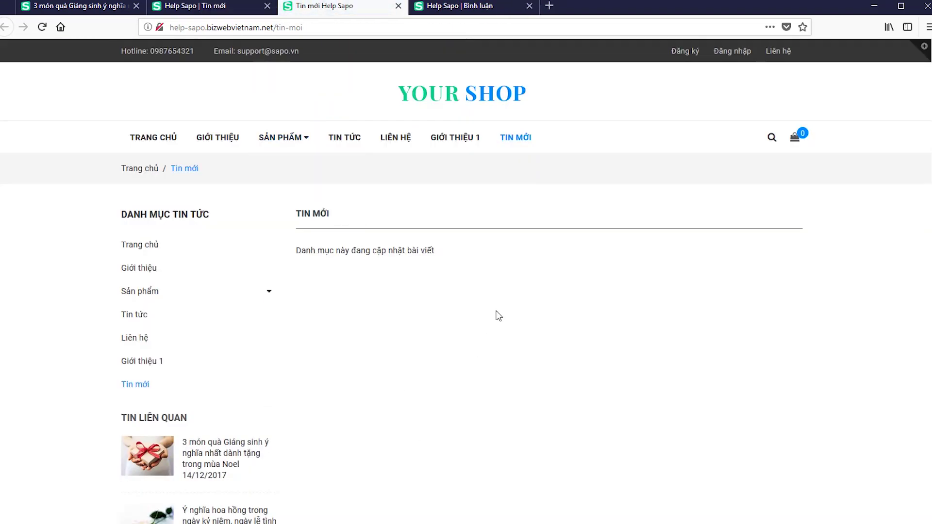
# - Check the Tin mới page on the storefront, then return to the admin category page
pyautogui.click(210, 10)
pyautogui.click(298, 10)
pyautogui.click(210, 10)
# - Start a new blog article filed under the Tin mới category
pyautogui.click(43, 112)
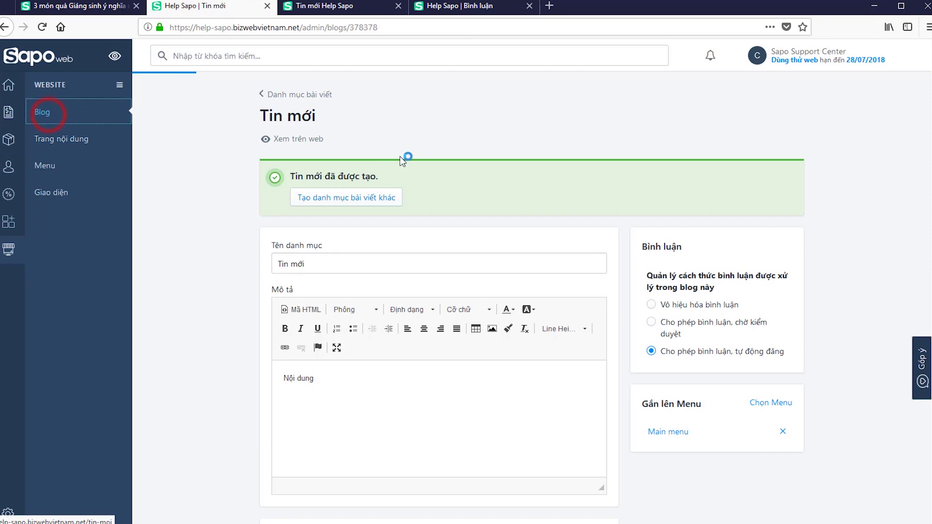
pyautogui.click(866, 111)
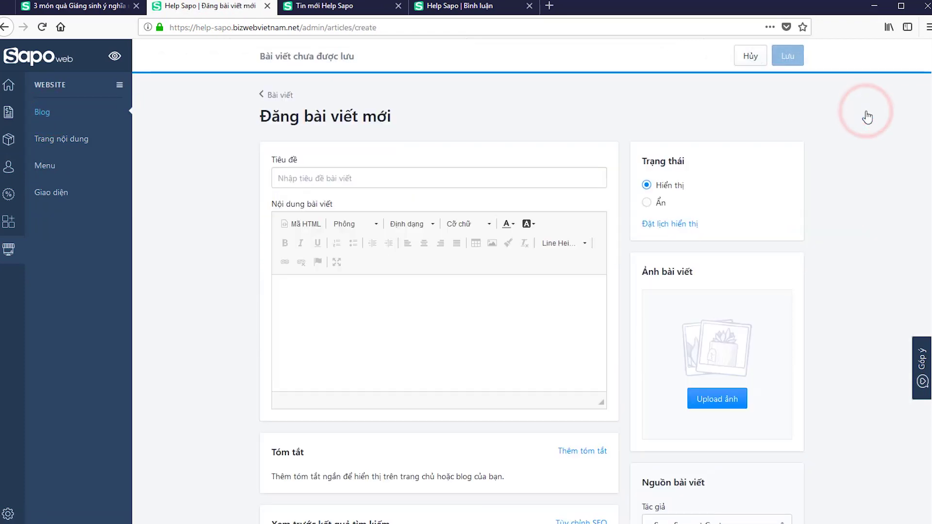
pyautogui.scroll(-4, 855, 218)
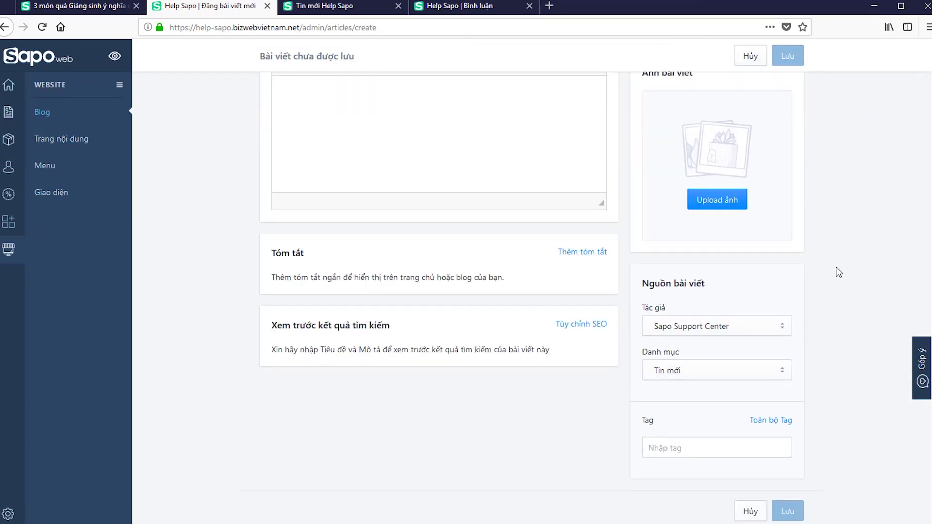
pyautogui.click(718, 369)
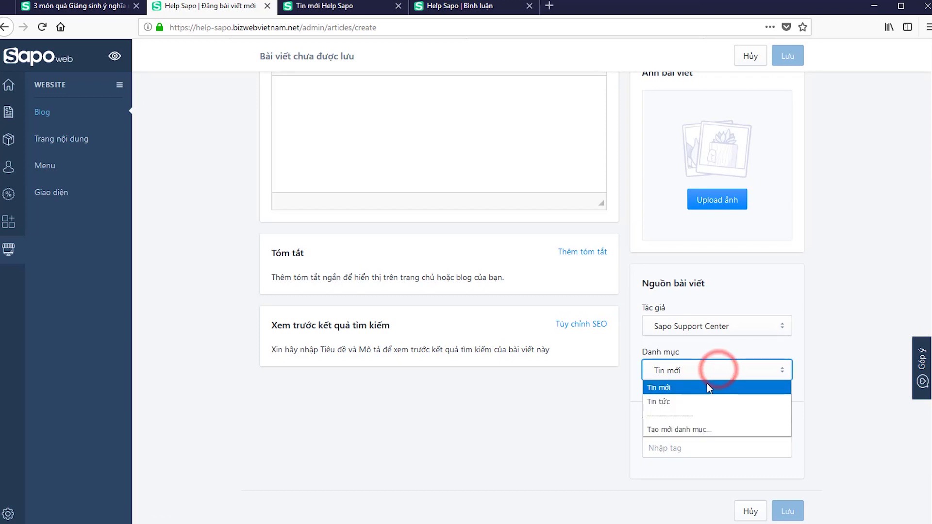
pyautogui.click(697, 388)
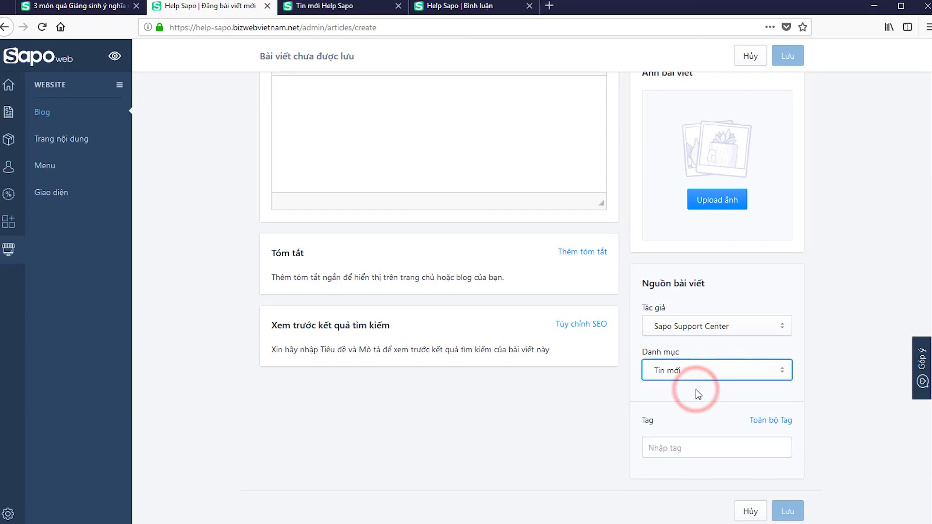
# - View the published sample article in the storefront tab
pyautogui.click(92, 14)
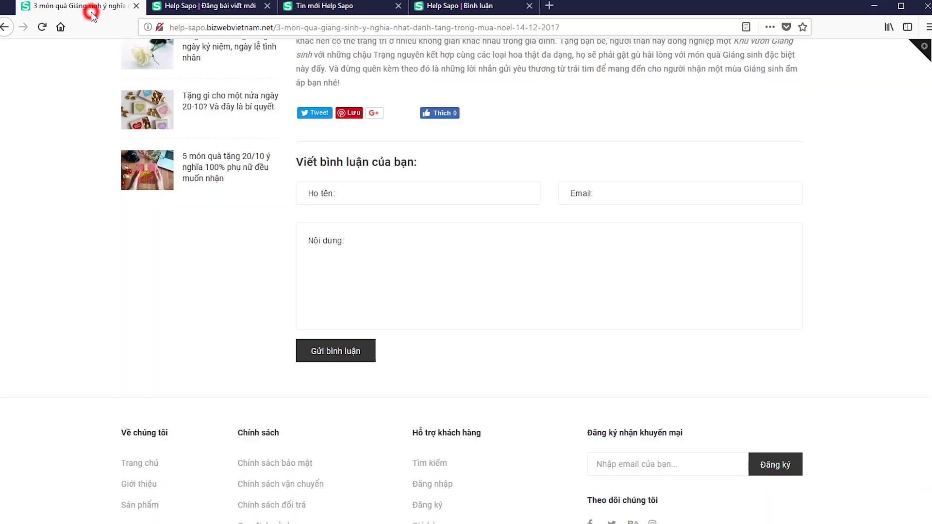
pyautogui.scroll(10, 398, 148)
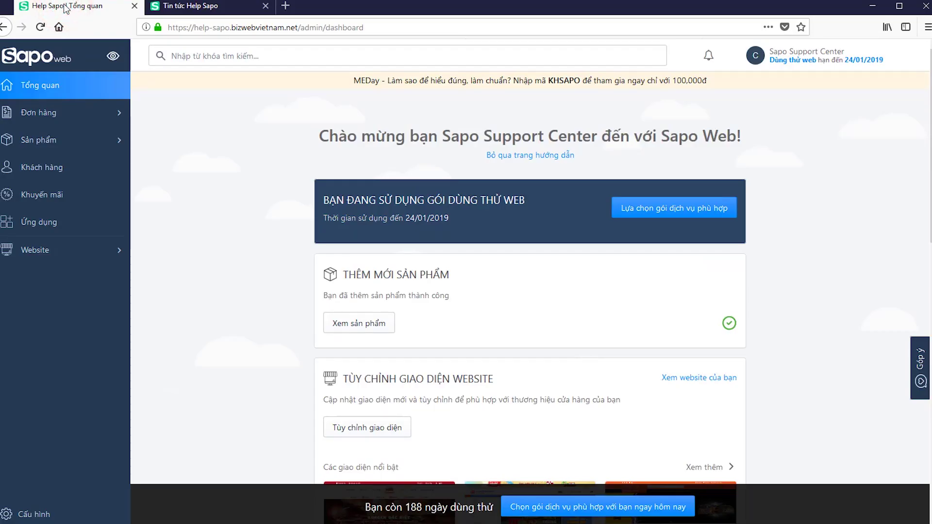
# - Start a new blog article titled 'Tiêu đề bài viết'
pyautogui.click(70, 249)
pyautogui.click(48, 115)
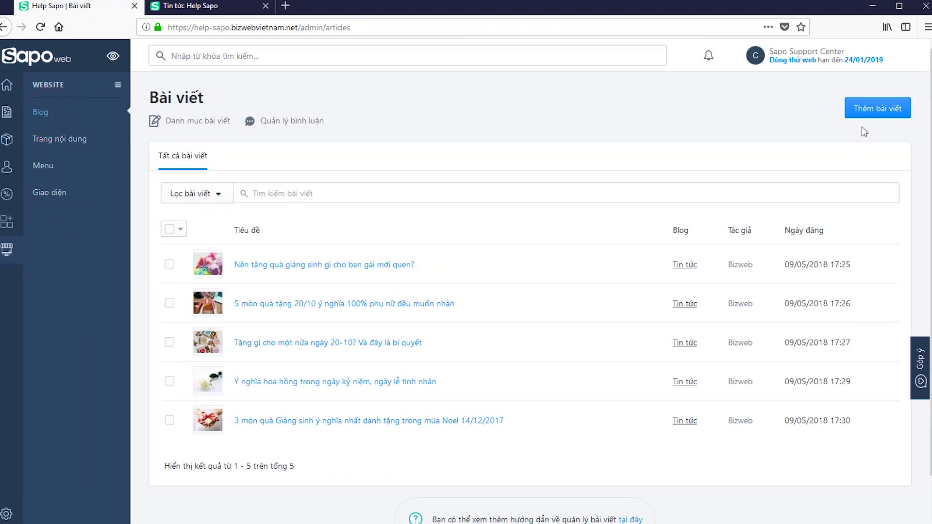
pyautogui.click(872, 109)
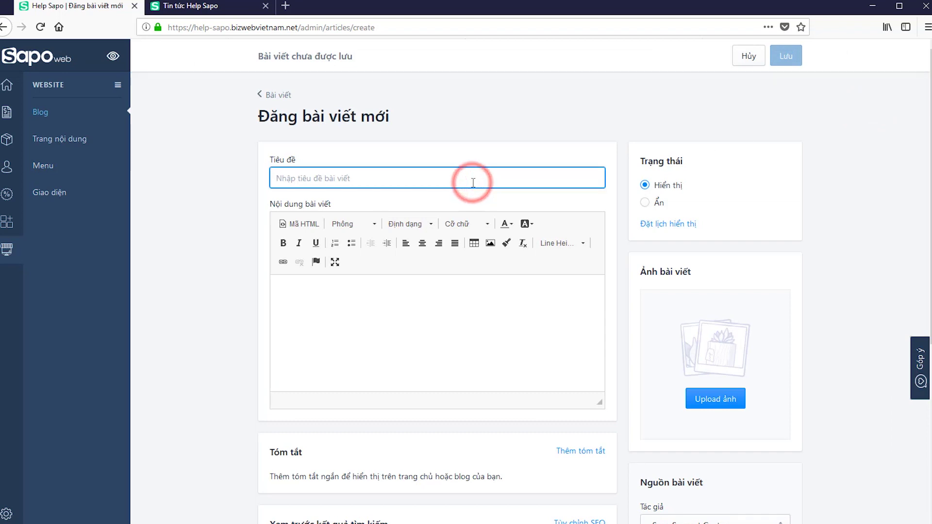
pyautogui.write('Tiêu đề bài viết')
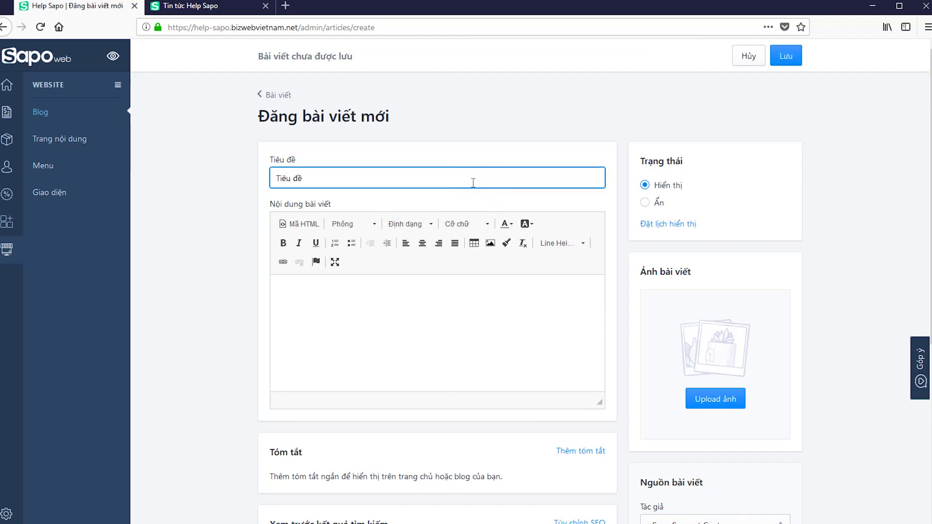
# - Paste the gift-idea article text into the article body
pyautogui.click(430, 320)
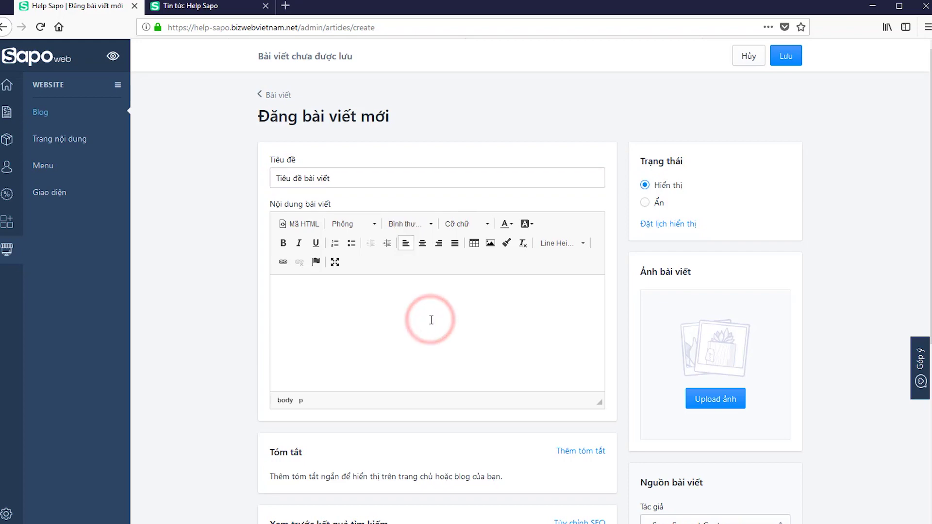
pyautogui.hotkey('ctrl', 'v')
pyautogui.scroll(-4, 223, 335)
pyautogui.scroll(-3, 222, 335)
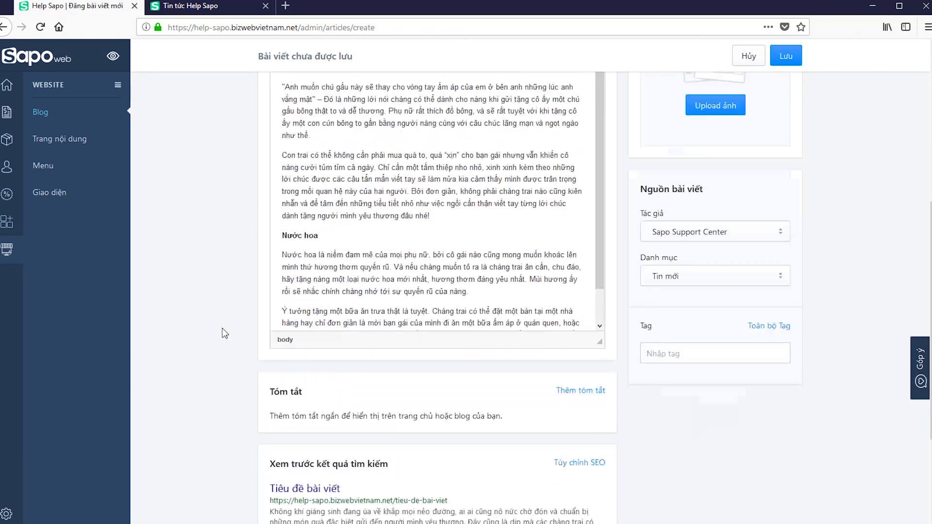
# - Add the summary 'Nói dung tóm tắt' and reveal the article's SEO fields
pyautogui.click(577, 359)
pyautogui.scroll(-3, 577, 359)
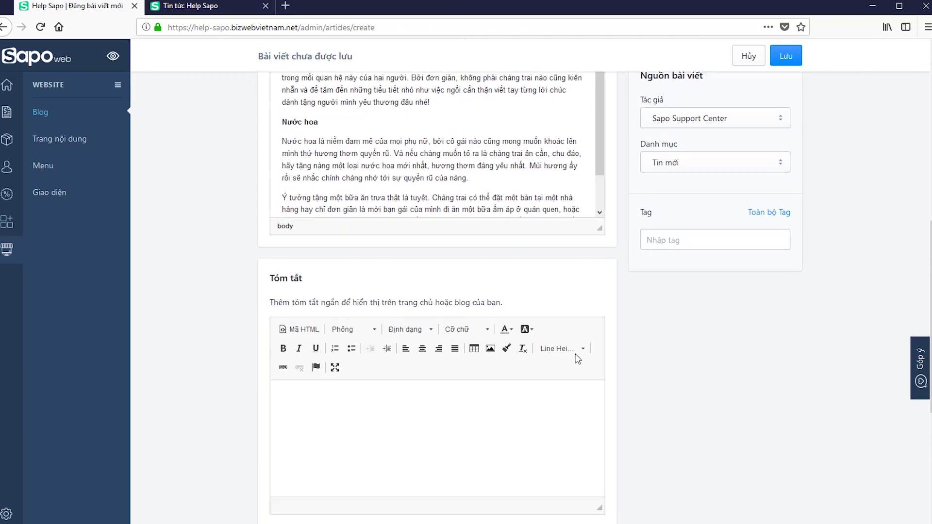
pyautogui.click(461, 367)
pyautogui.write('Nói dung tóm to')
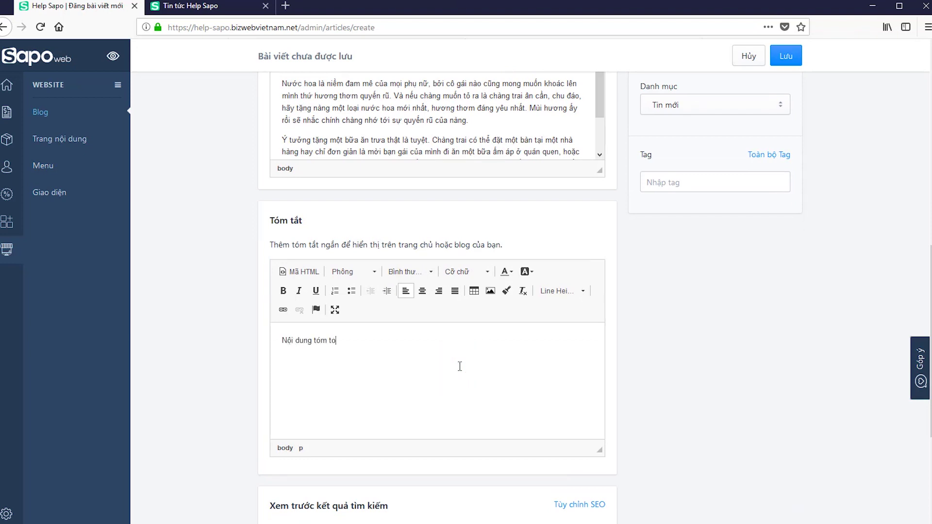
pyautogui.press('BackSpace')
pyautogui.write('ắt')
pyautogui.click(658, 392)
pyautogui.scroll(-3, 658, 391)
pyautogui.click(588, 376)
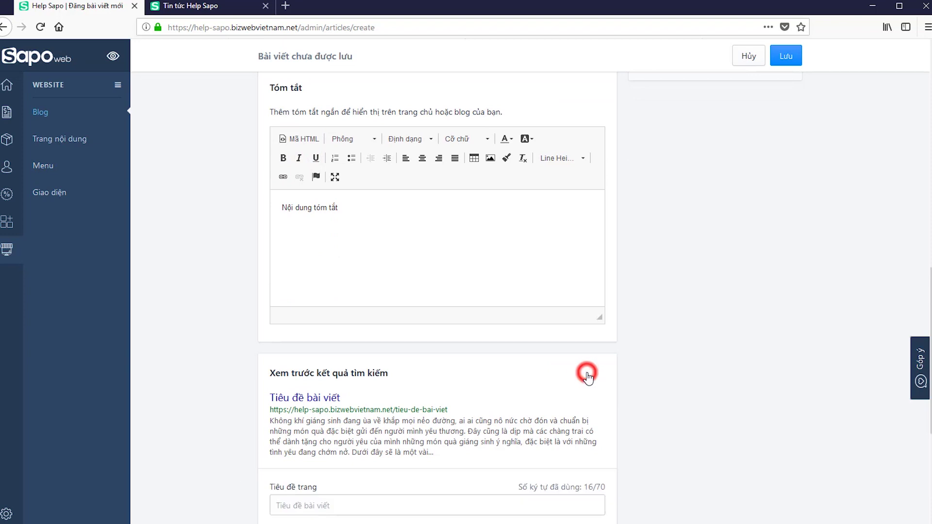
pyautogui.scroll(-5, 675, 362)
# - Delete 'Dưới đây sẽ là một vài' so the SEO description ends with 'đang chớm nở.'
pyautogui.click(363, 274)
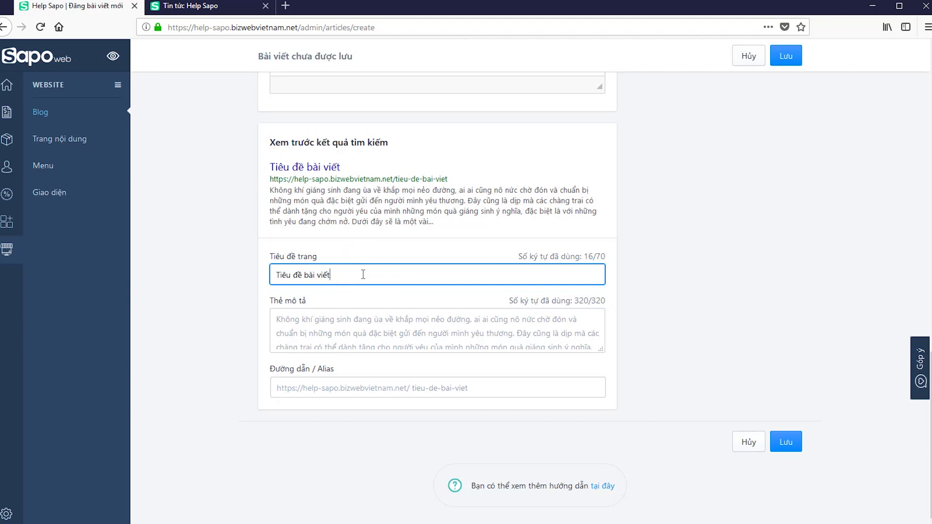
pyautogui.click(422, 319)
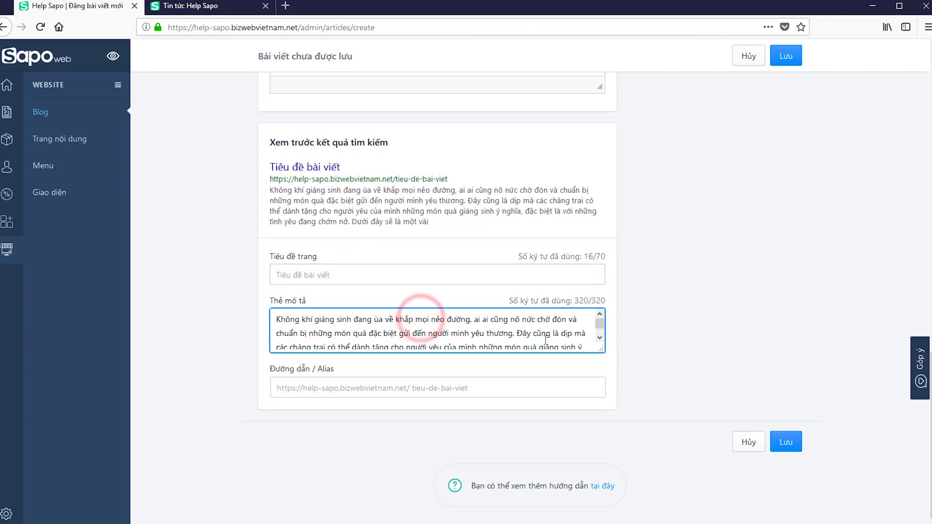
pyautogui.moveTo(601, 350); pyautogui.dragTo(601, 414)
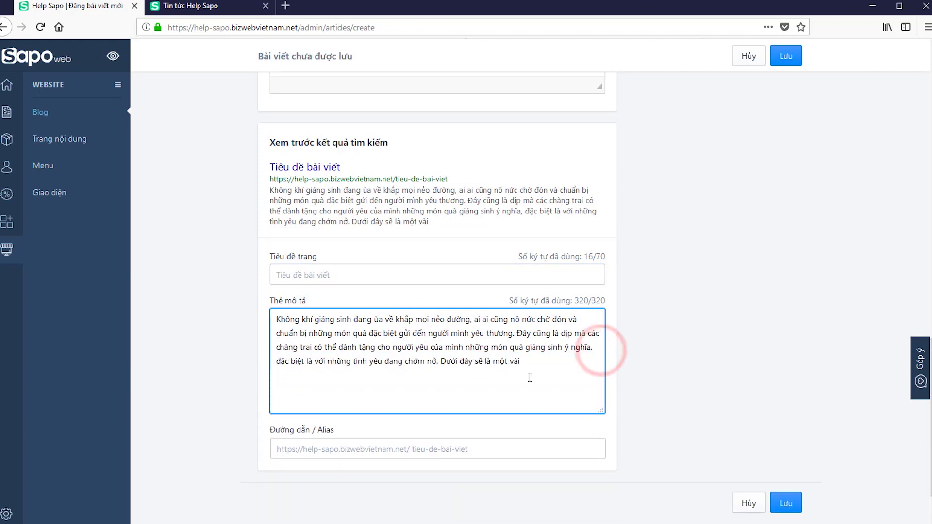
pyautogui.moveTo(523, 363); pyautogui.dragTo(441, 363)
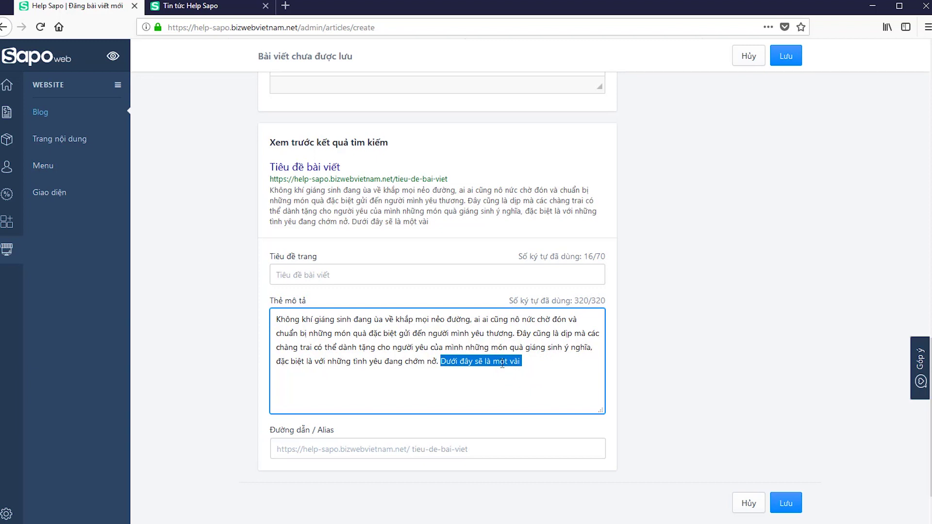
pyautogui.press('BackSpace')
pyautogui.click(655, 421)
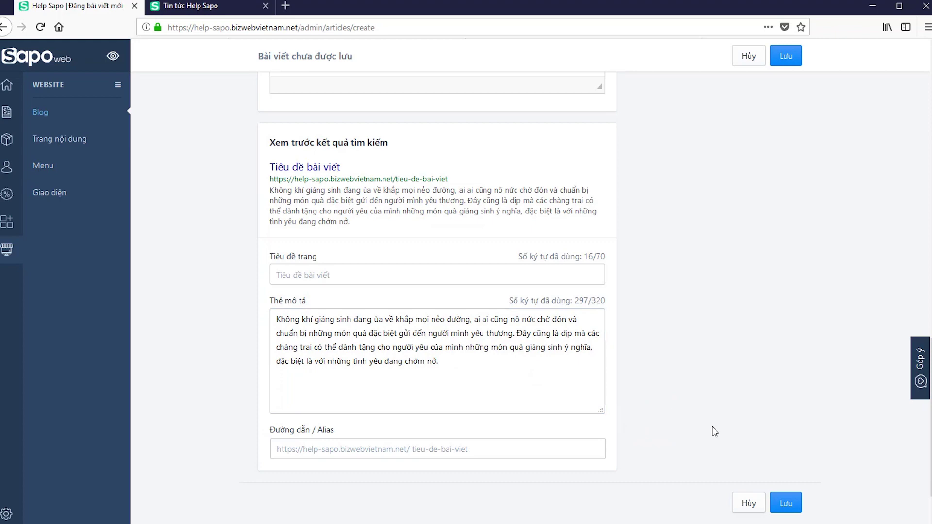
pyautogui.scroll(15, 712, 427)
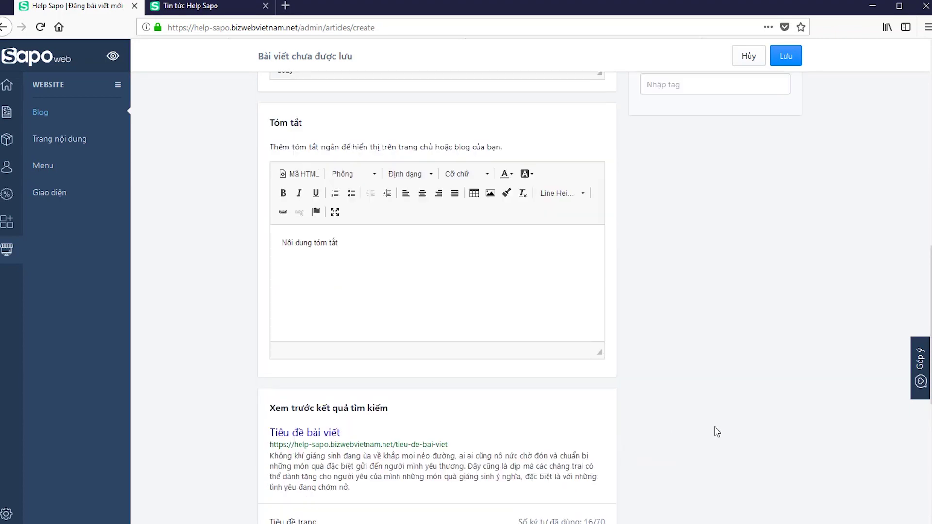
pyautogui.scroll(2, 716, 431)
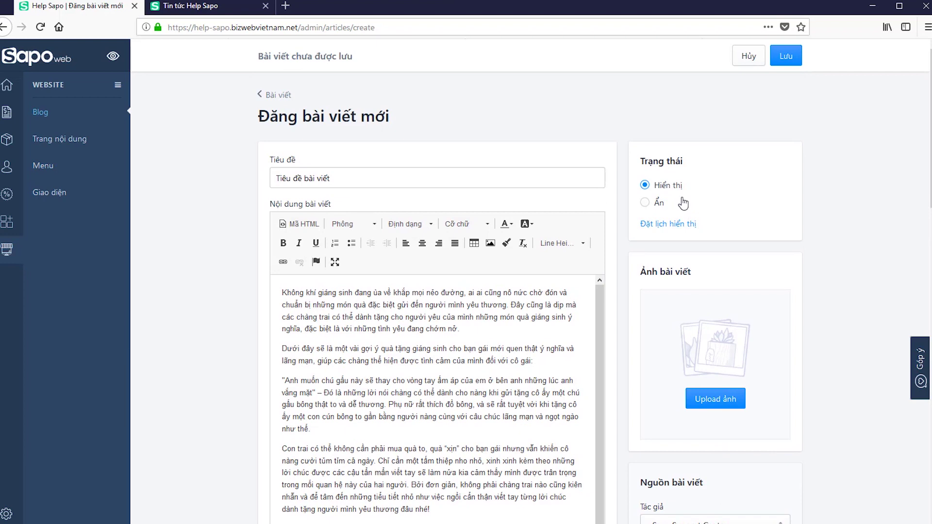
# - Upload the soup photo as the article's image
pyautogui.scroll(-3, 787, 239)
pyautogui.click(728, 271)
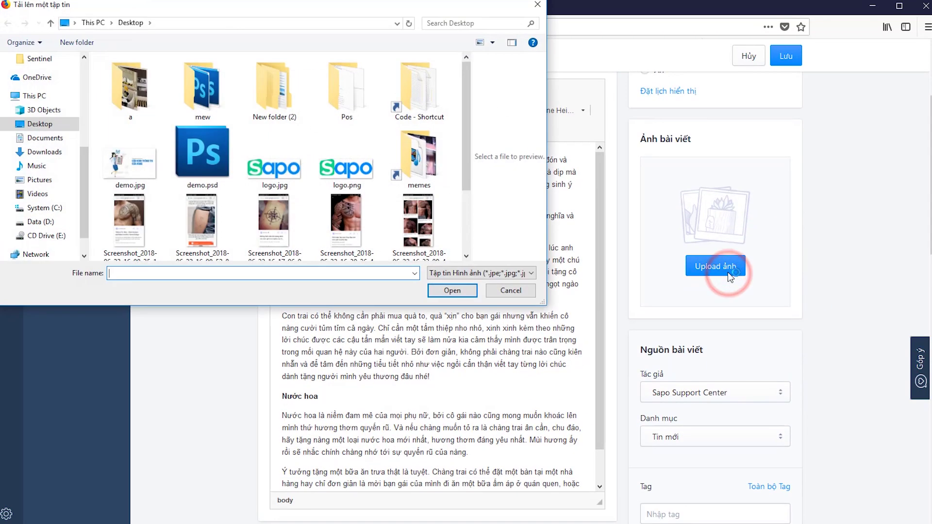
pyautogui.scroll(-3, 416, 202)
pyautogui.doubleClick(265, 200)
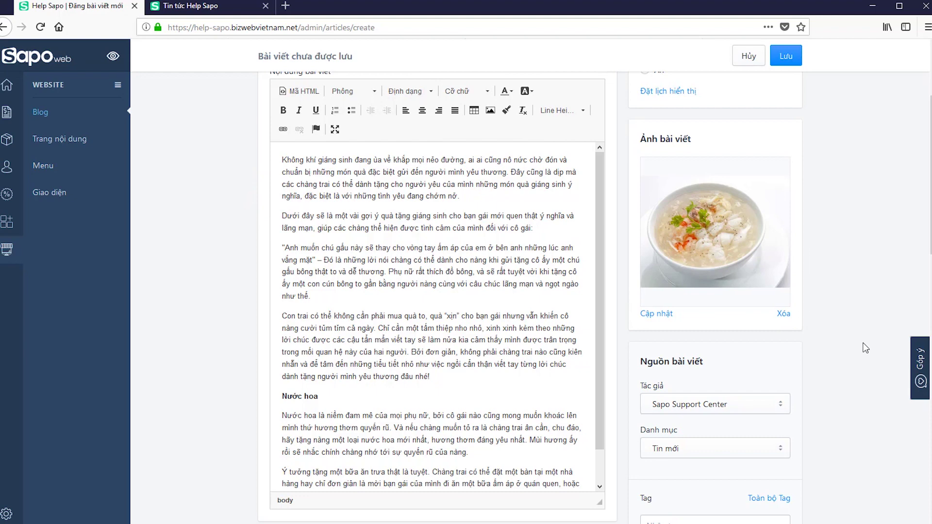
pyautogui.scroll(-1, 865, 348)
# - Keep Sapo Support Center as author and Tin mới as the article's category
pyautogui.click(724, 340)
pyautogui.click(722, 340)
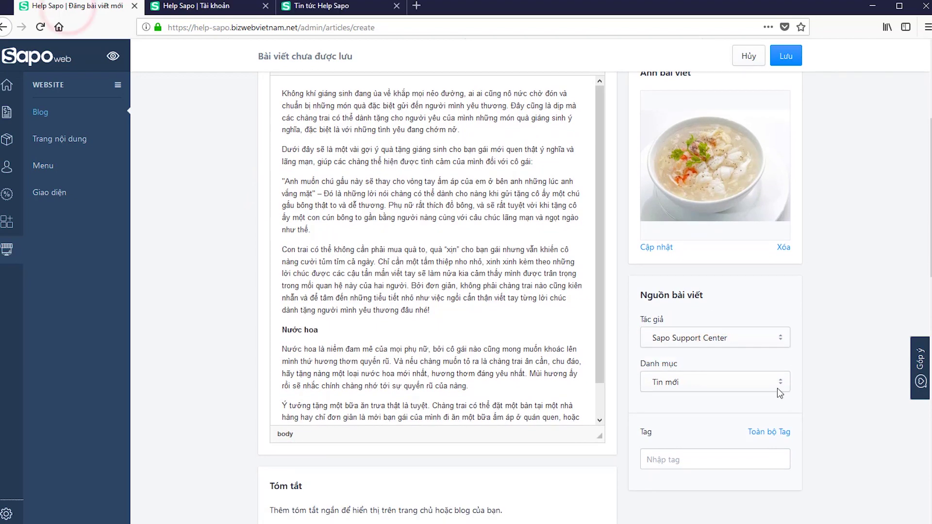
pyautogui.click(764, 385)
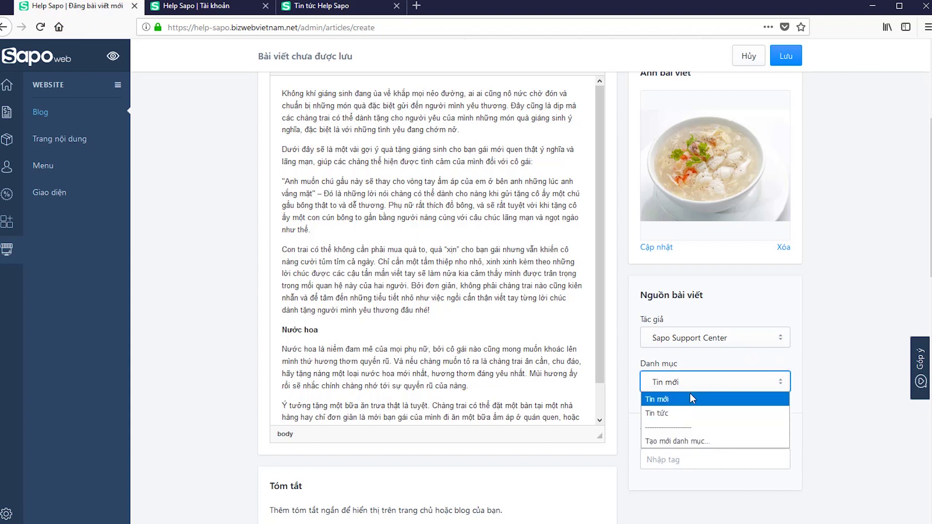
pyautogui.click(715, 402)
pyautogui.click(762, 386)
pyautogui.click(706, 441)
pyautogui.click(706, 427)
pyautogui.click(705, 384)
pyautogui.click(667, 405)
# - Tag the article 'bài viết mới', removing the 'bài viết hay' tag, and browse all tags
pyautogui.click(741, 459)
pyautogui.write('bài')
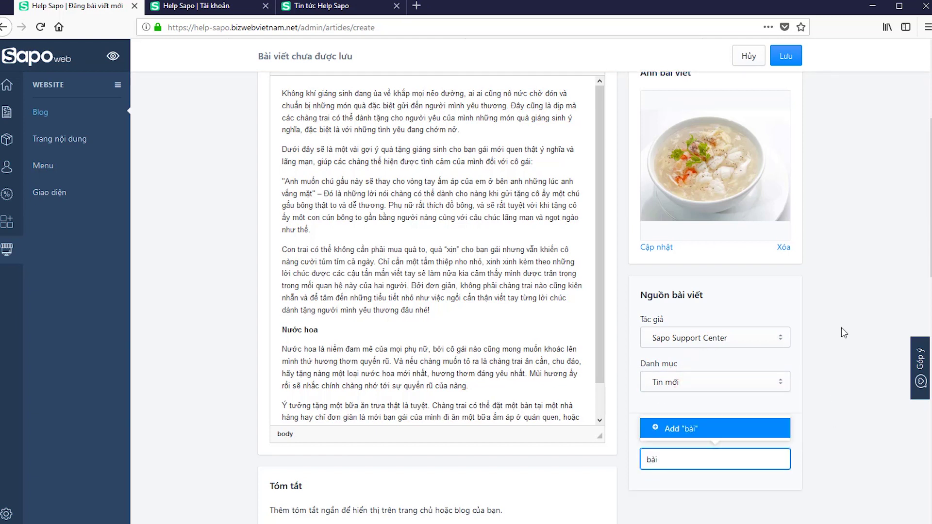
pyautogui.write(' viết hay')
pyautogui.press('Return')
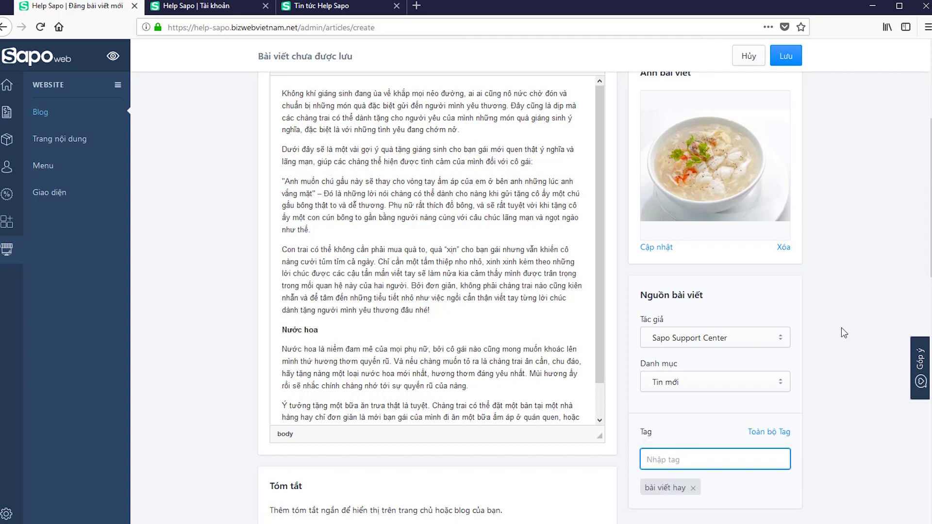
pyautogui.write('bài viết mới')
pyautogui.press('Return')
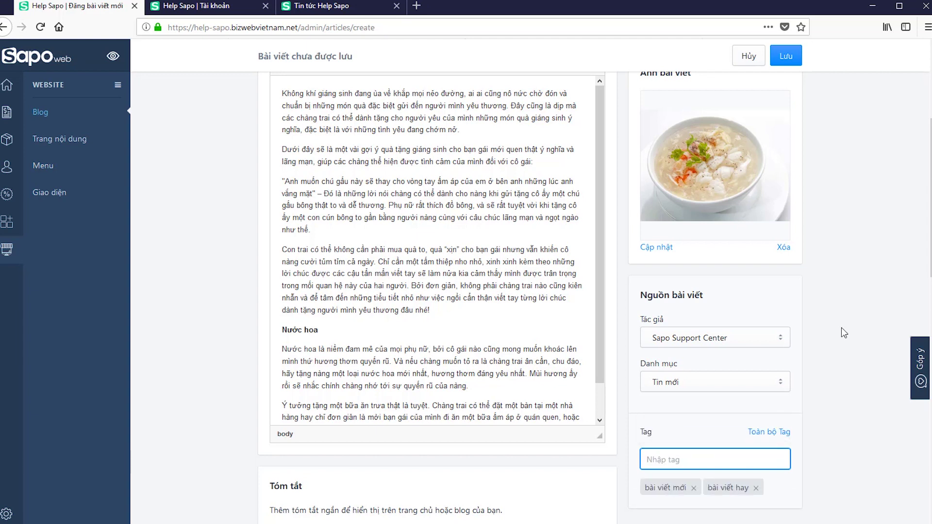
pyautogui.click(711, 459)
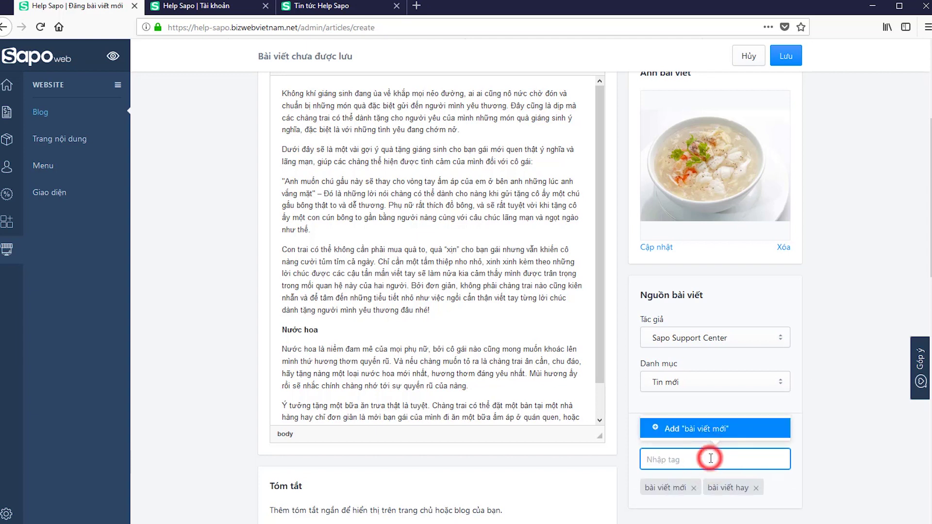
pyautogui.click(820, 462)
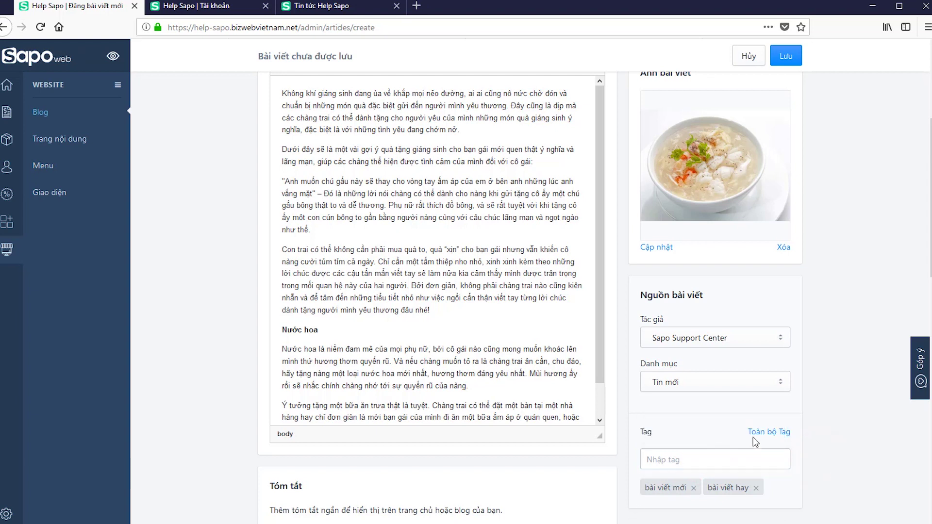
pyautogui.click(756, 488)
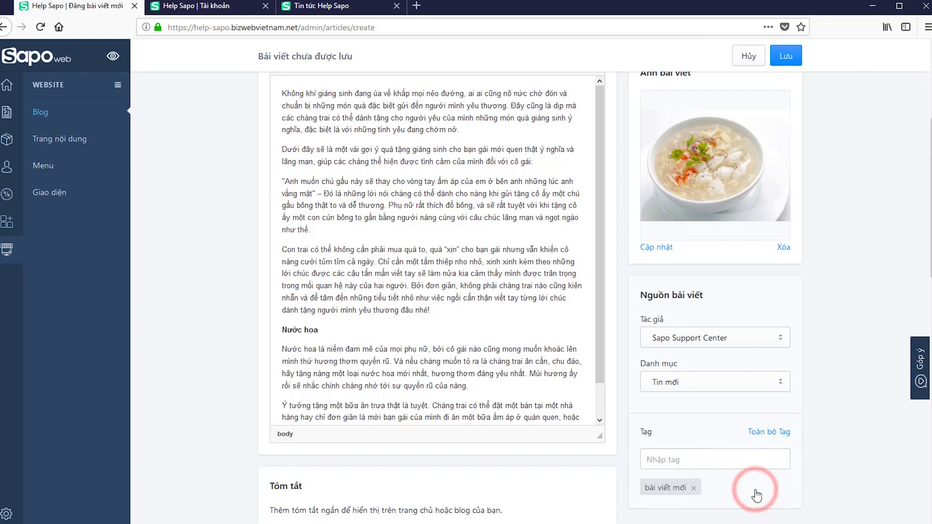
pyautogui.click(673, 457)
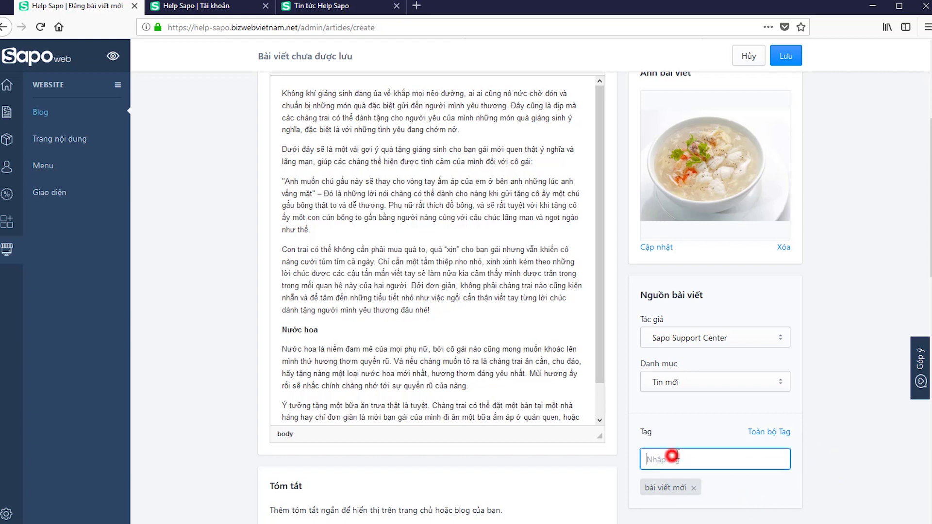
pyautogui.click(775, 435)
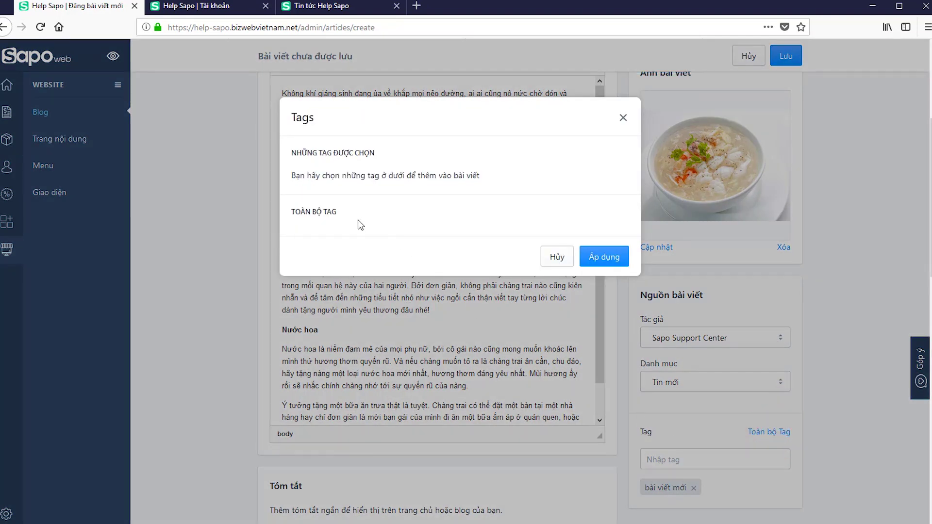
pyautogui.click(583, 258)
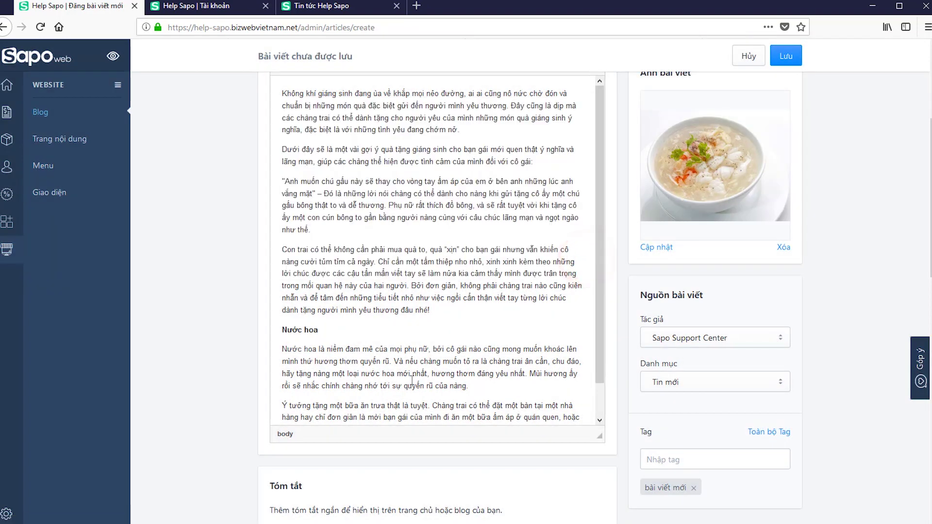
pyautogui.click(786, 57)
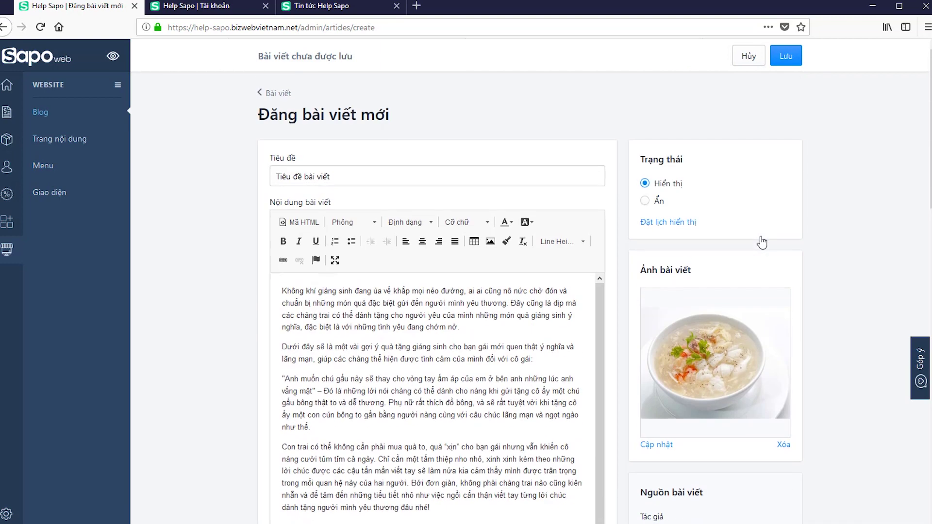
# - Save the article and view its 'Tiêu đề bài viết' page on the storefront
pyautogui.click(782, 56)
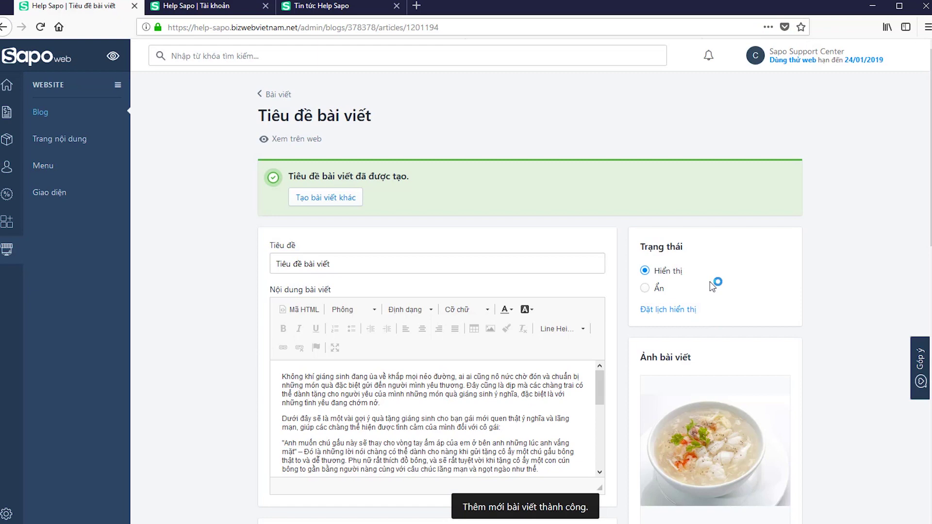
pyautogui.click(289, 140)
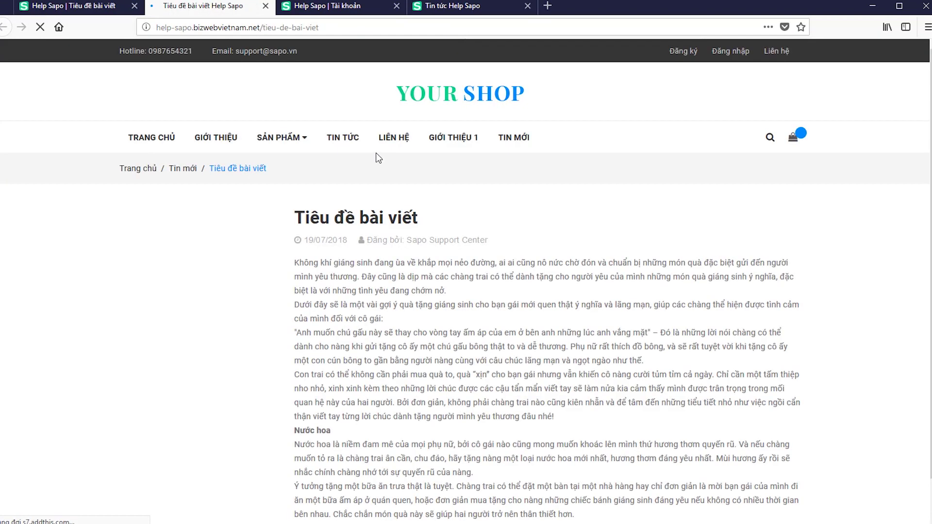
pyautogui.scroll(-4, 643, 249)
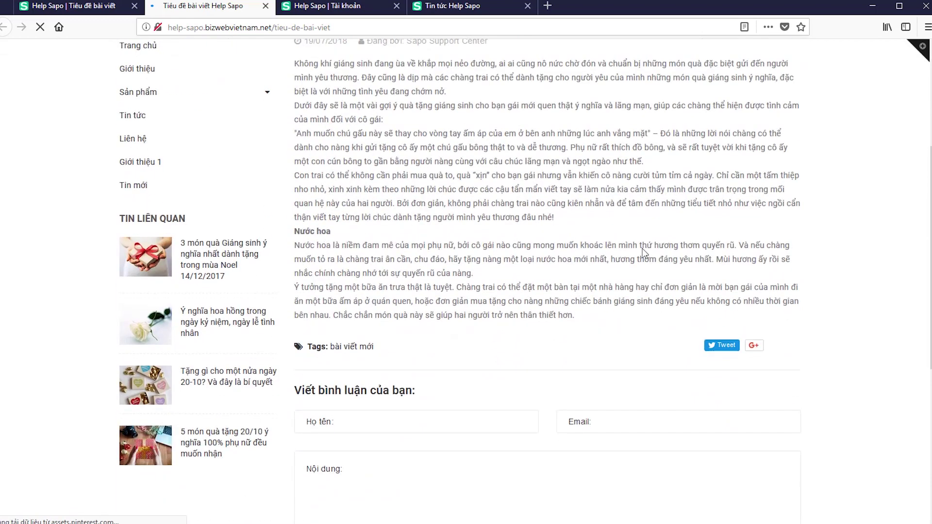
pyautogui.scroll(4, 644, 248)
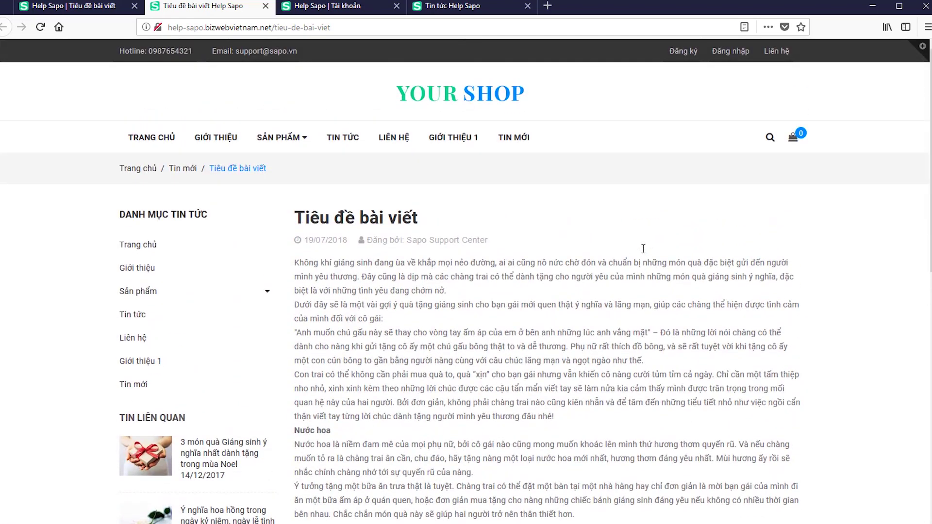